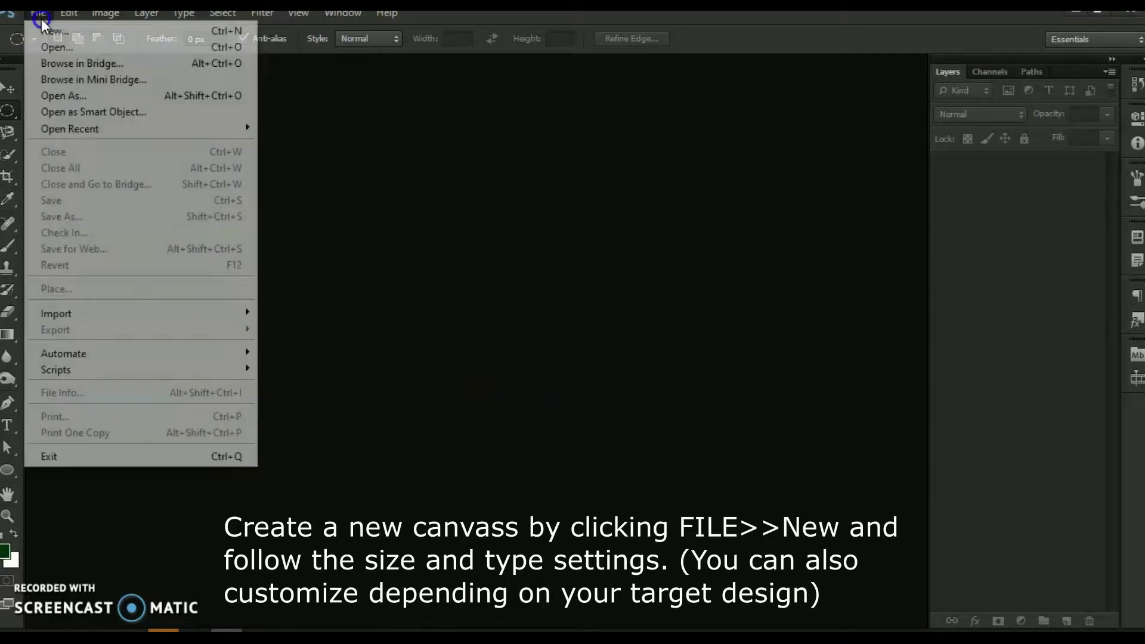
- Start a new document from the U.S. Paper preset in Letter size
left_click(48, 34)
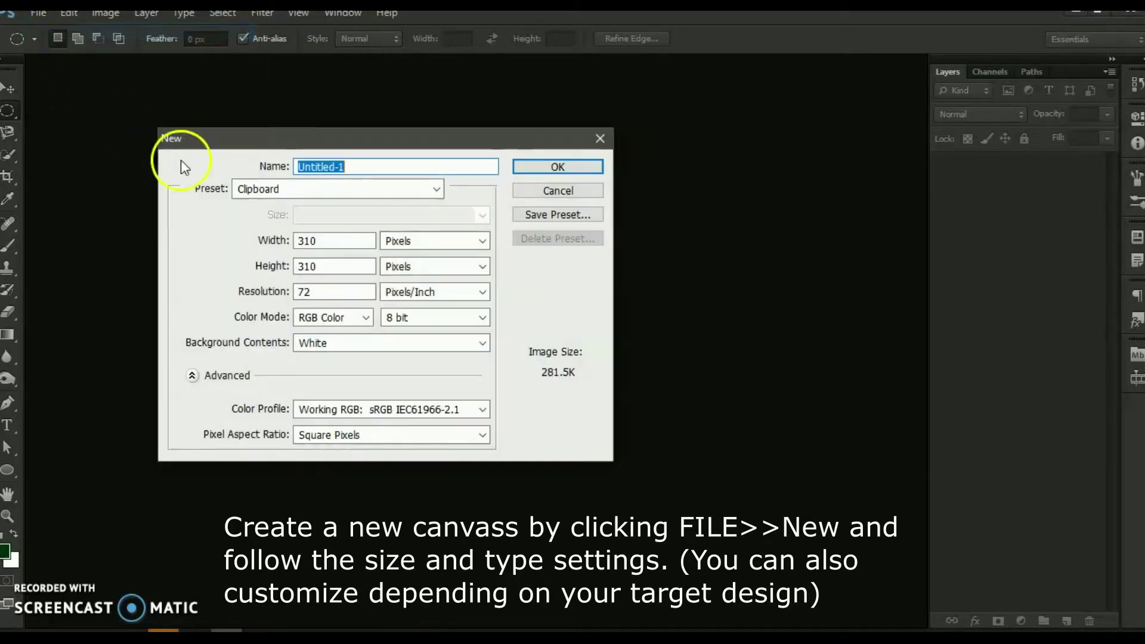
left_click(377, 200)
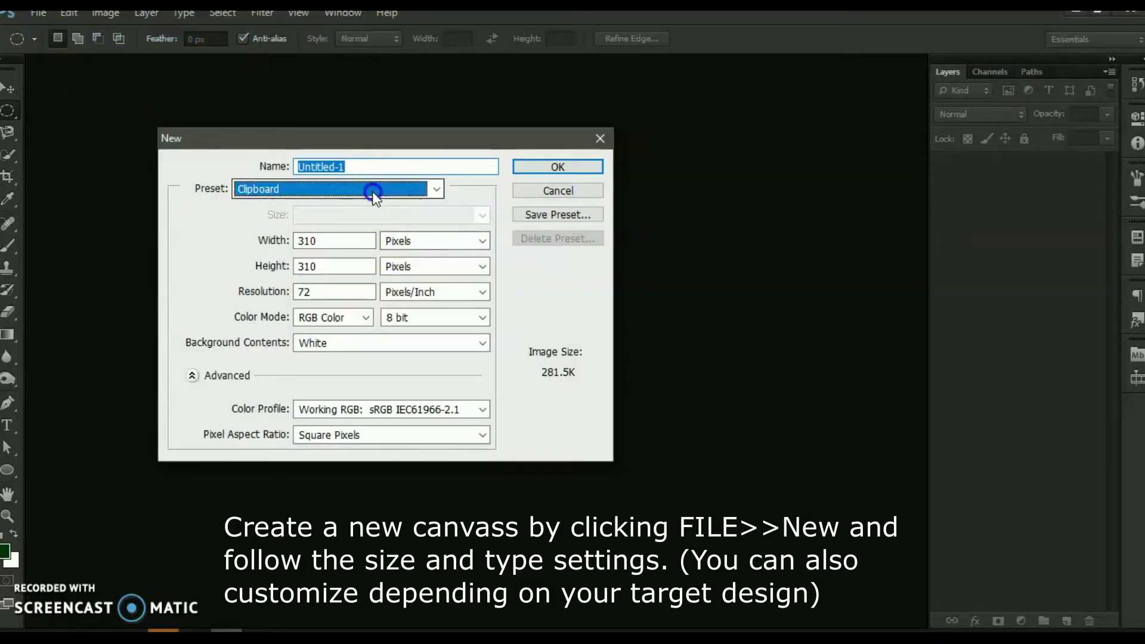
left_click(351, 237)
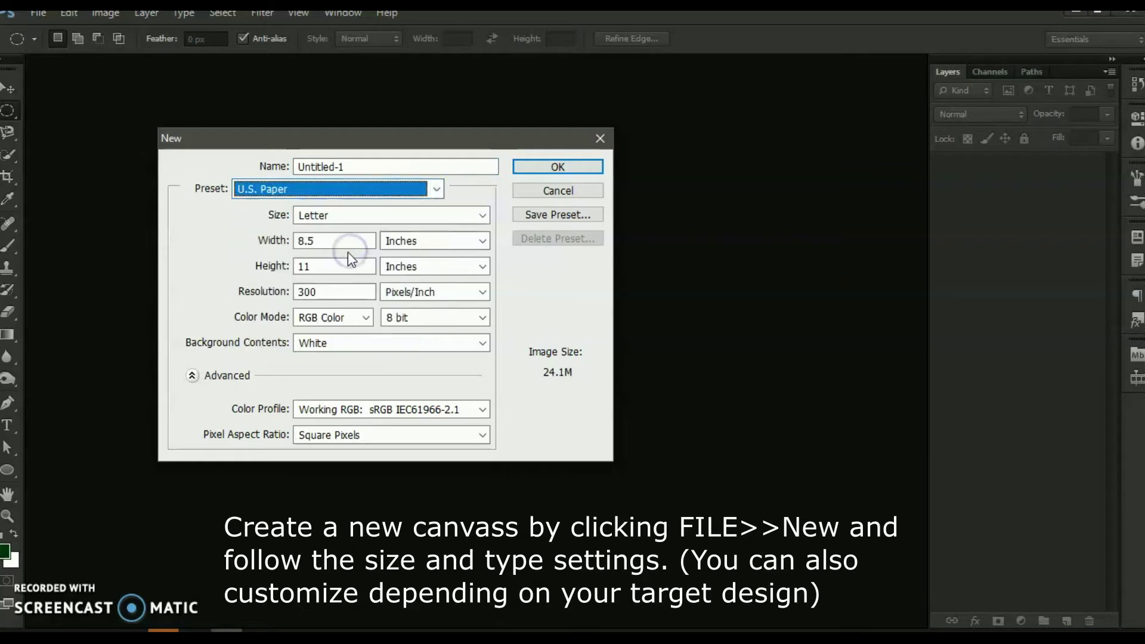
left_click(350, 214)
left_click(350, 211)
- Set the new document to 11 inches wide and 8.5 inches high in RGB Color, and create it
left_click_drag(348, 237, 263, 235)
type("11")
left_click_drag(326, 263, 264, 261)
type("8.5")
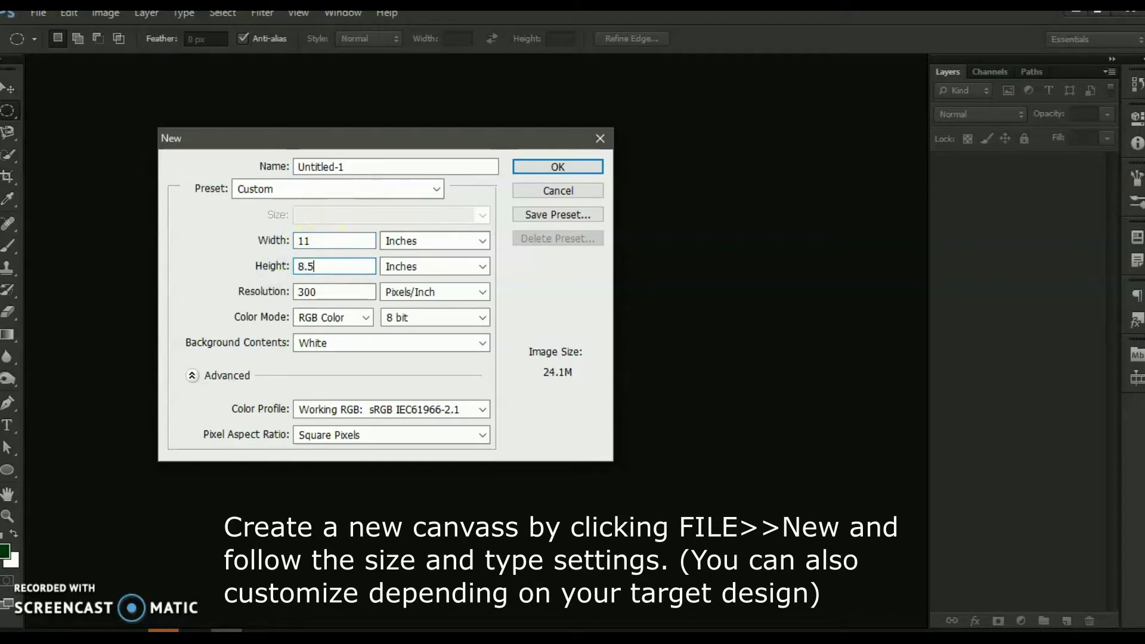
left_click(322, 318)
left_click(308, 363)
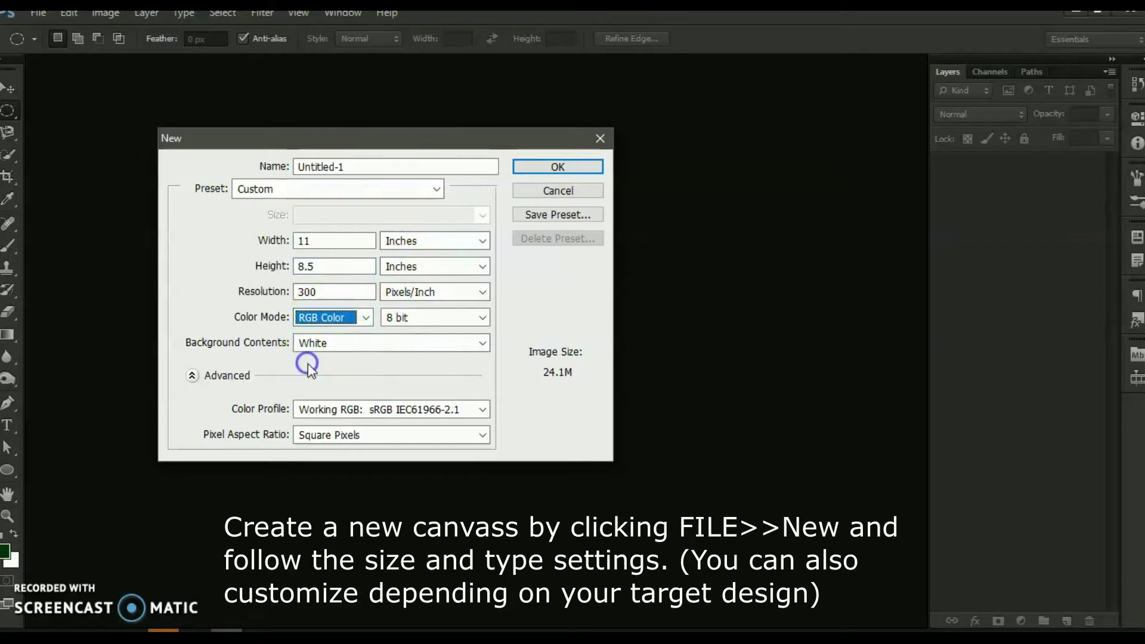
left_click(541, 167)
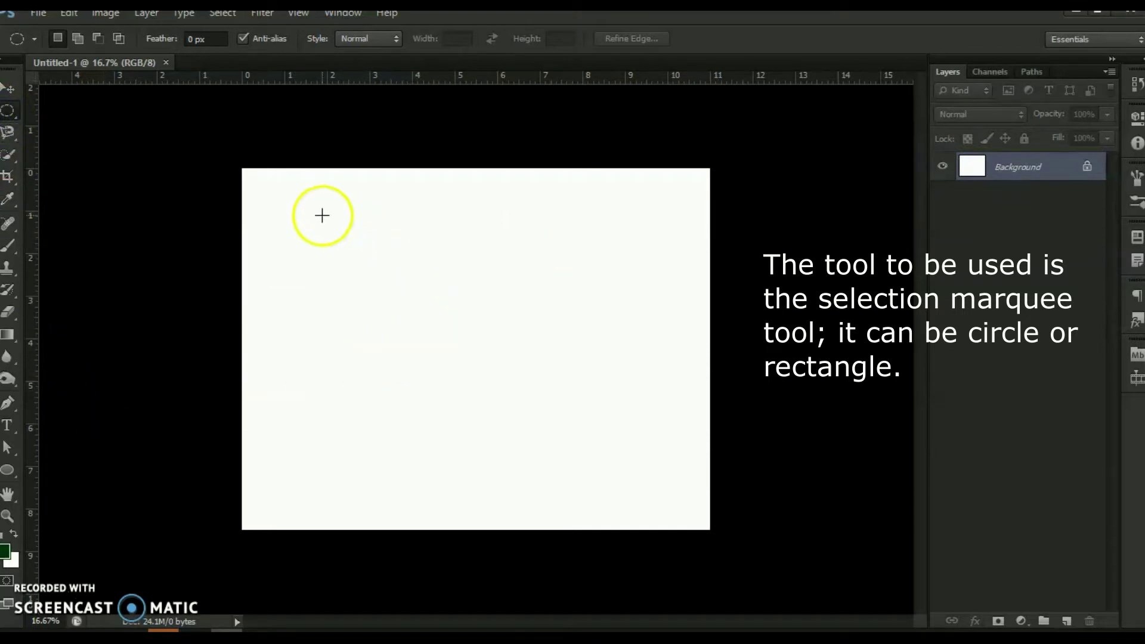
- Draw a circular selection about 5.3 inches wide and position it near the centre of the canvas
mouse_move(330, 199)
left_mouse_down()
mouse_move(465, 342)
mouse_move(549, 317)
mouse_move(525, 328)
mouse_move(586, 425)
left_mouse_up()
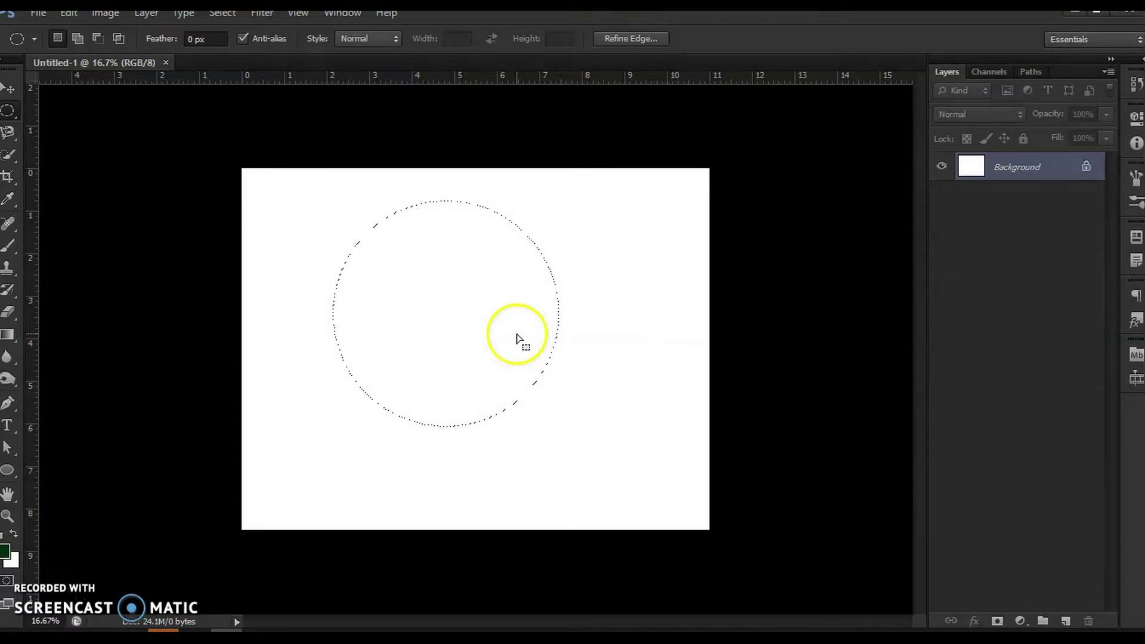
left_click_drag(480, 299, 506, 319)
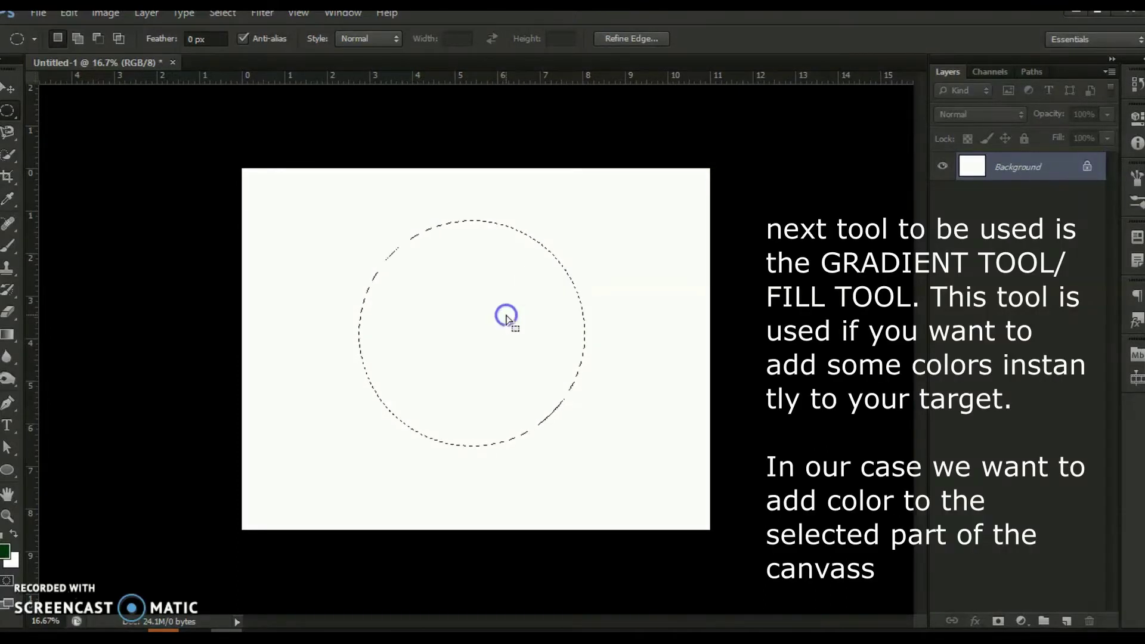
- Set the foreground color to red and fill the circular selection with it on a new layer using the Paint Bucket
left_click(12, 335)
left_click(53, 350)
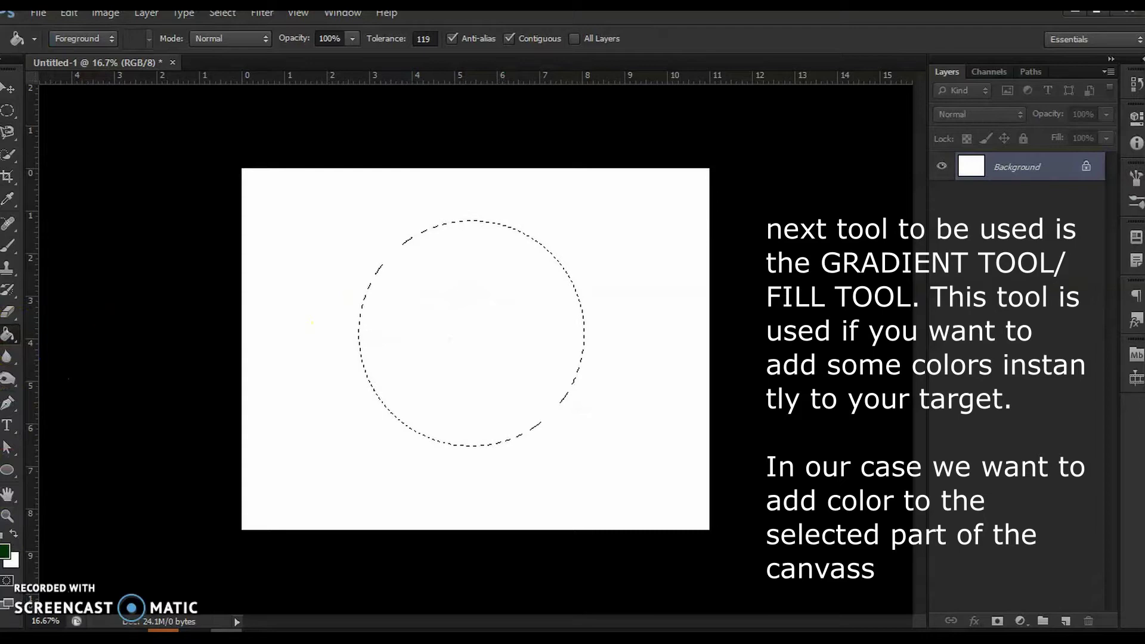
left_click(6, 550)
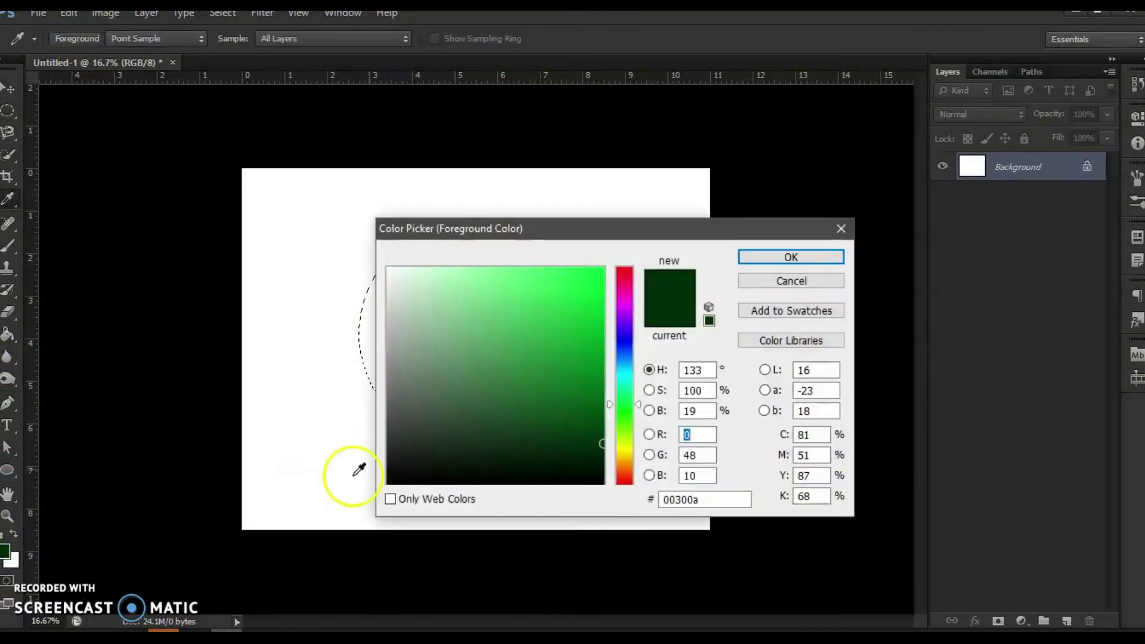
mouse_move(621, 378)
left_mouse_down()
mouse_move(627, 265)
mouse_move(599, 261)
mouse_move(601, 289)
left_mouse_up()
left_click(590, 295)
left_click(789, 263)
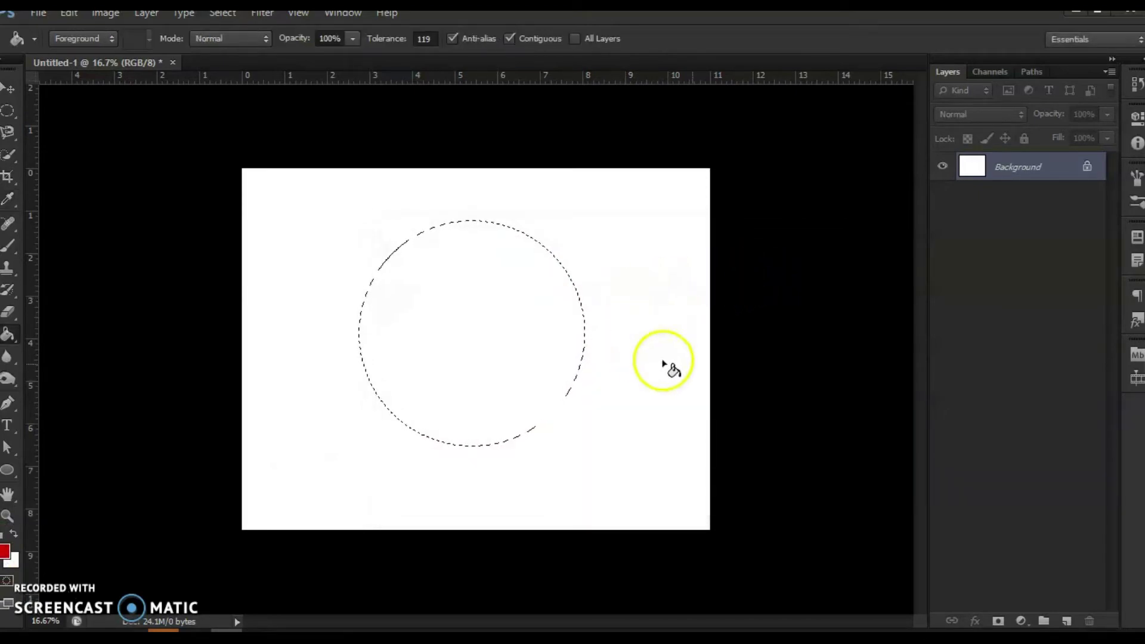
left_click(1065, 620)
left_click(530, 357)
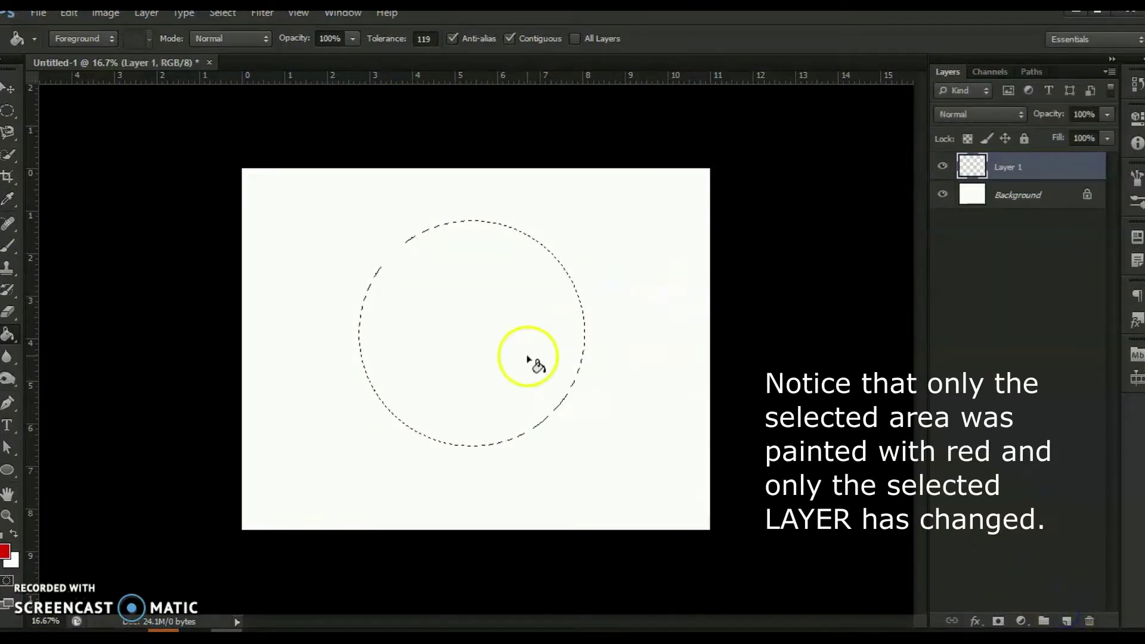
right_click(497, 325)
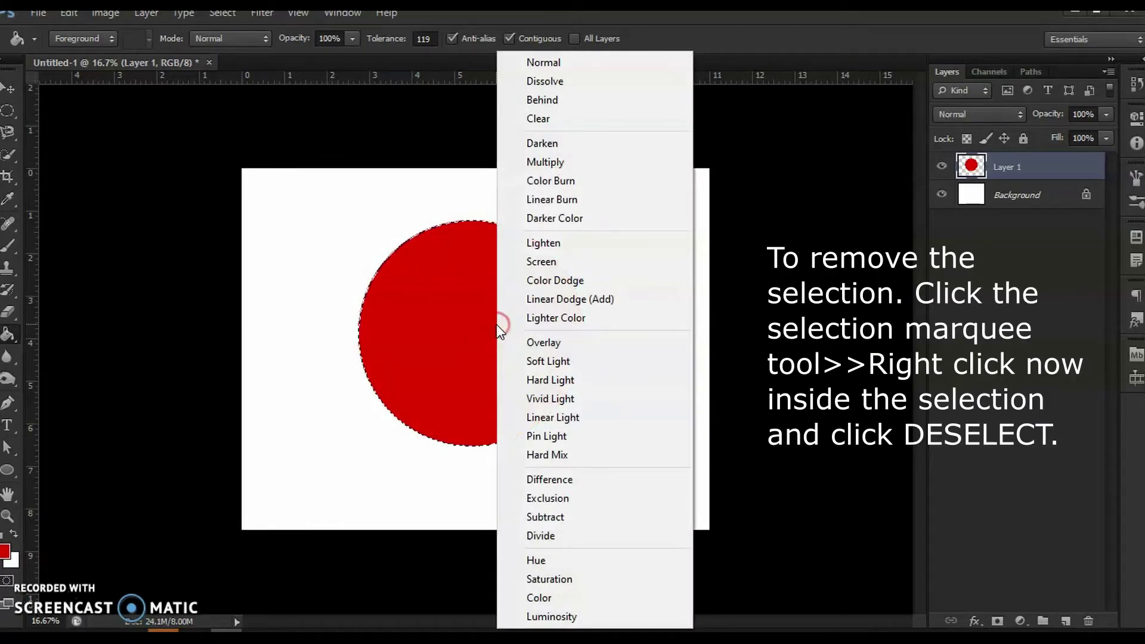
right_click(497, 324)
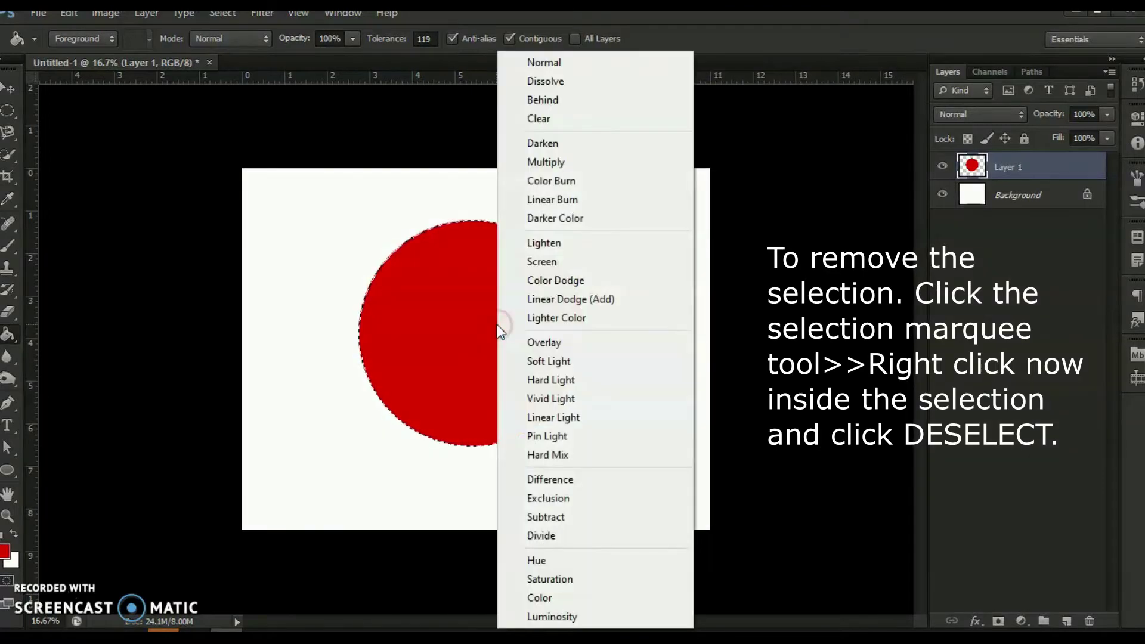
left_click(497, 325)
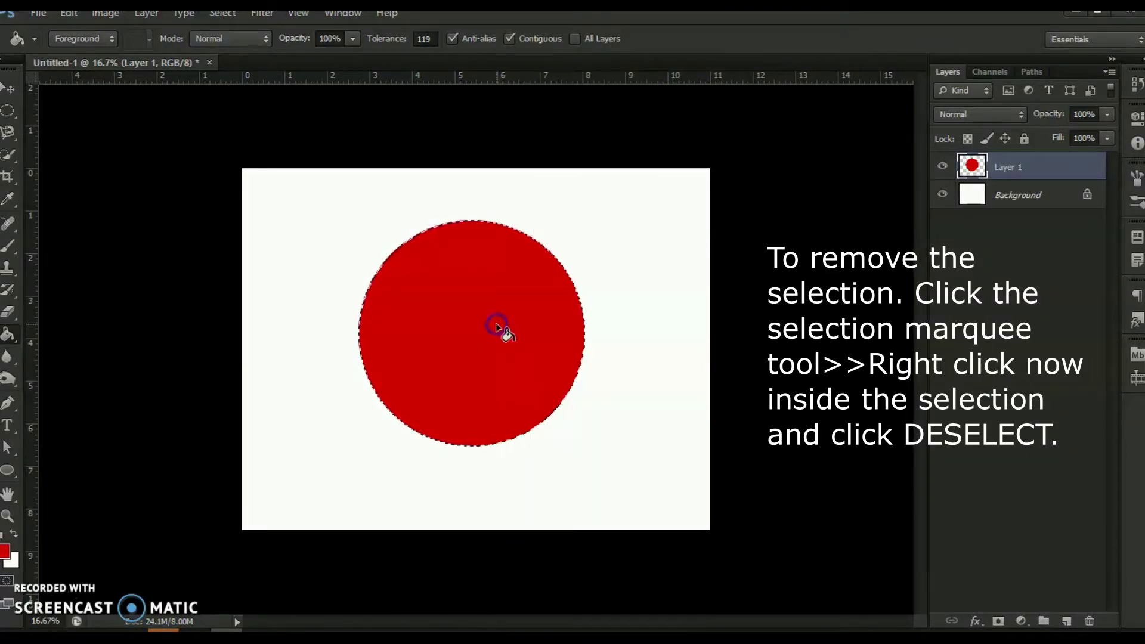
- Deselect the circular selection around the red circle using the Elliptical Marquee tool
left_click(13, 110)
right_click(446, 294)
left_click(465, 303)
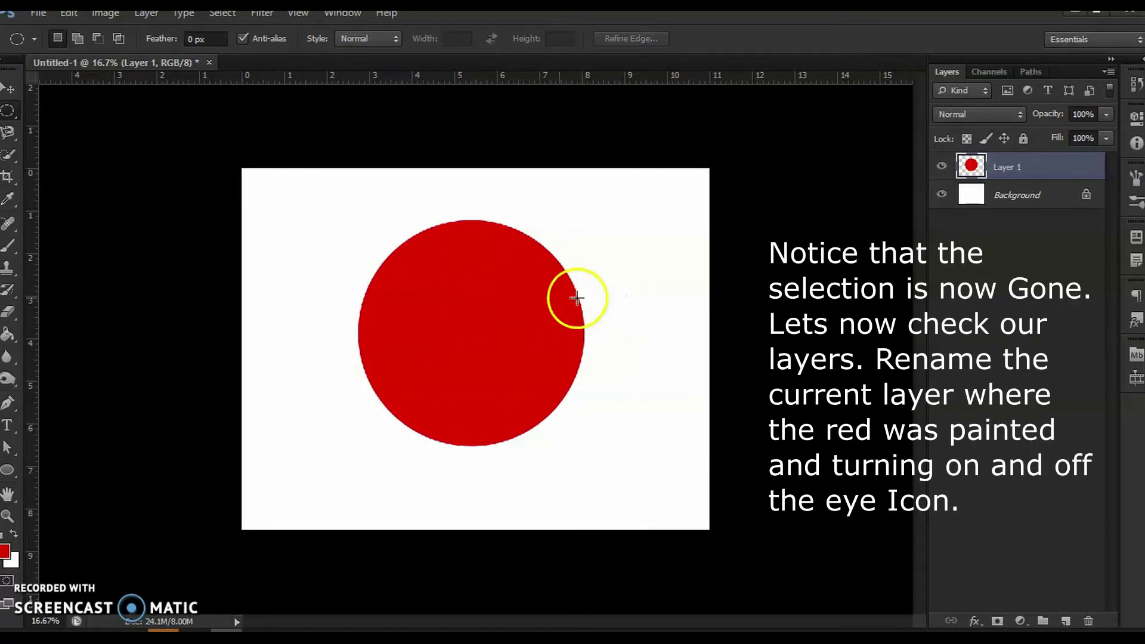
- Rename the red circle's layer as "outer circle" and toggle its visibility off and on
double_click(1010, 167)
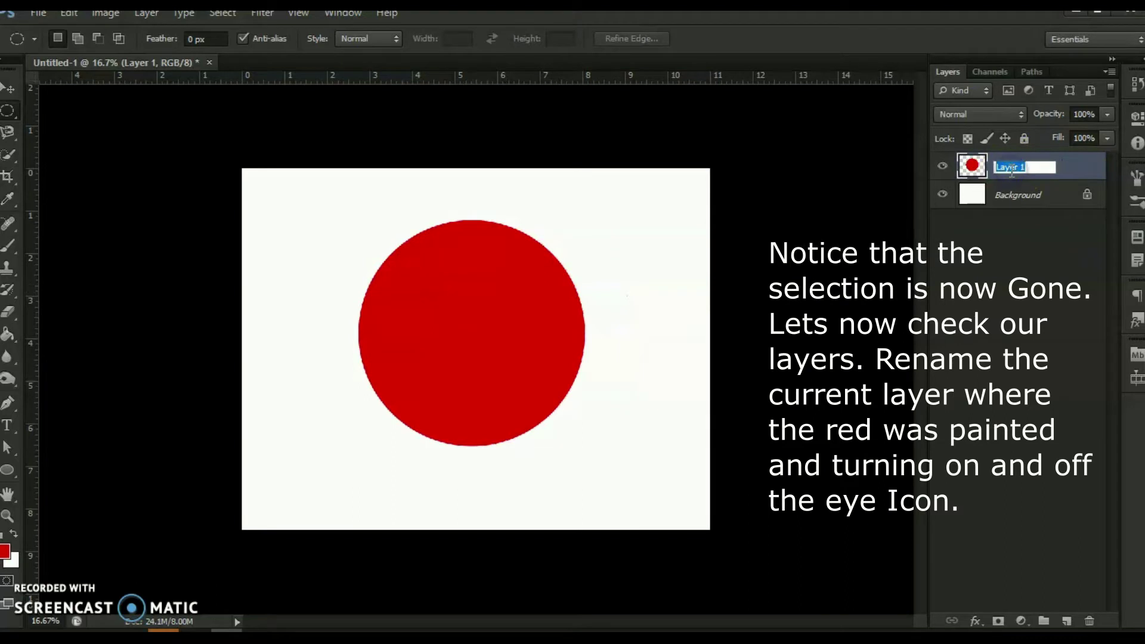
type("outer circle")
left_click(1008, 197)
left_click(1041, 159)
left_click(942, 167)
left_click(942, 167)
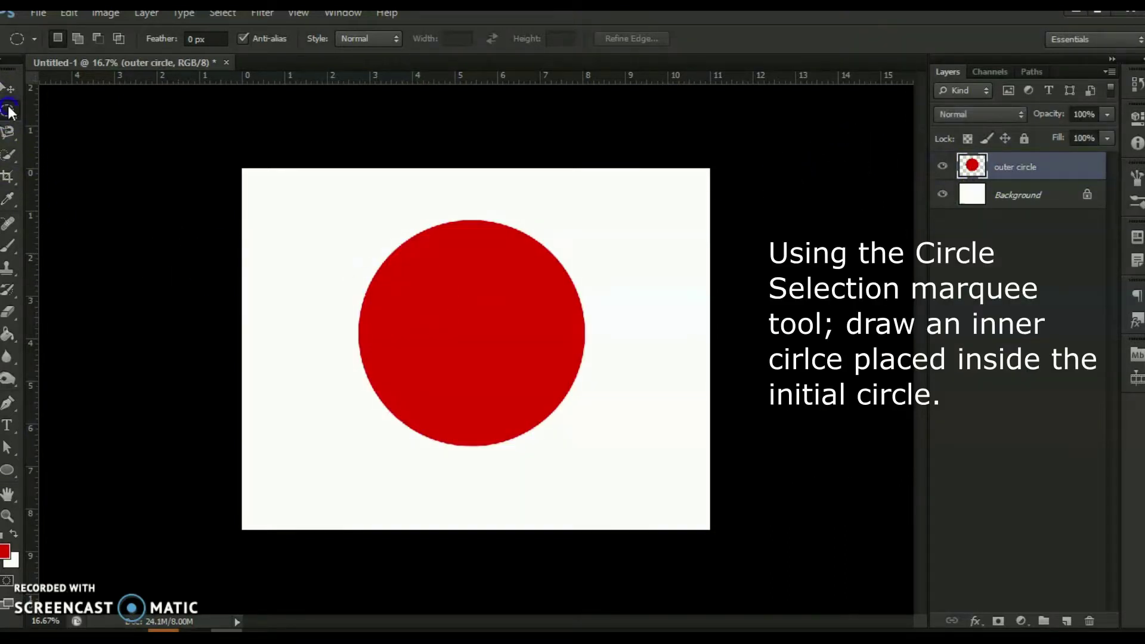
- Select a centred circle about 3.6 inches wide inside the red circle, and erase that area from the outer circle layer
left_click_drag(391, 234, 545, 386)
left_click_drag(499, 316, 509, 337)
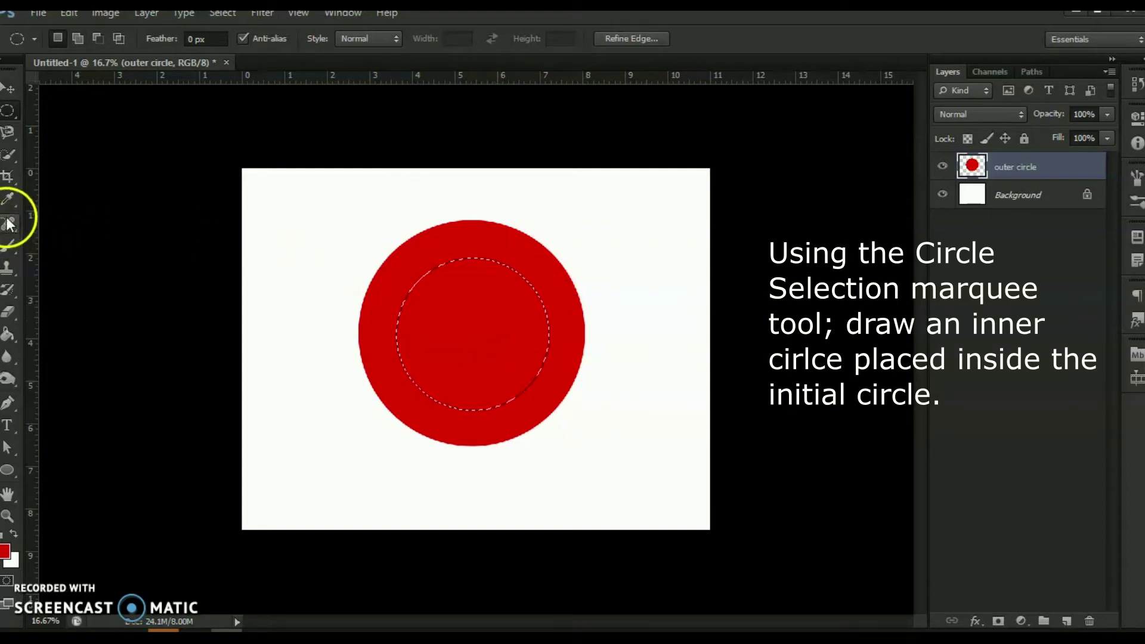
left_click(8, 313)
left_click(413, 324)
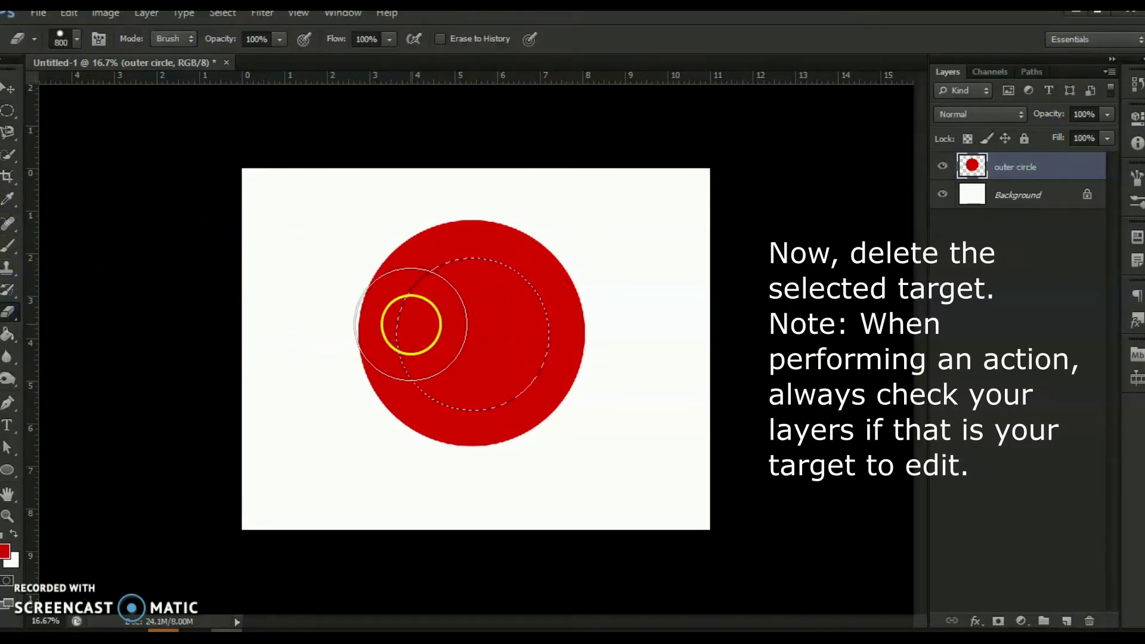
mouse_move(412, 324)
left_mouse_down()
mouse_move(497, 282)
mouse_move(539, 355)
mouse_move(445, 400)
mouse_move(396, 339)
mouse_move(483, 373)
mouse_move(411, 373)
mouse_move(451, 302)
mouse_move(482, 356)
left_mouse_up()
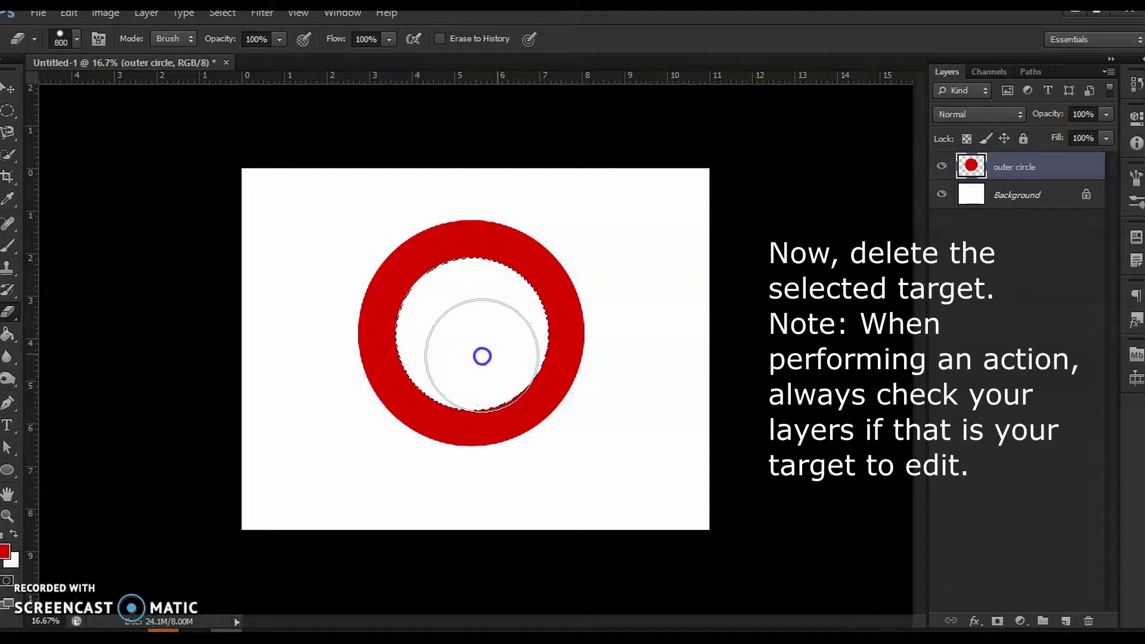
key("m")
key("Delete")
left_click(481, 319)
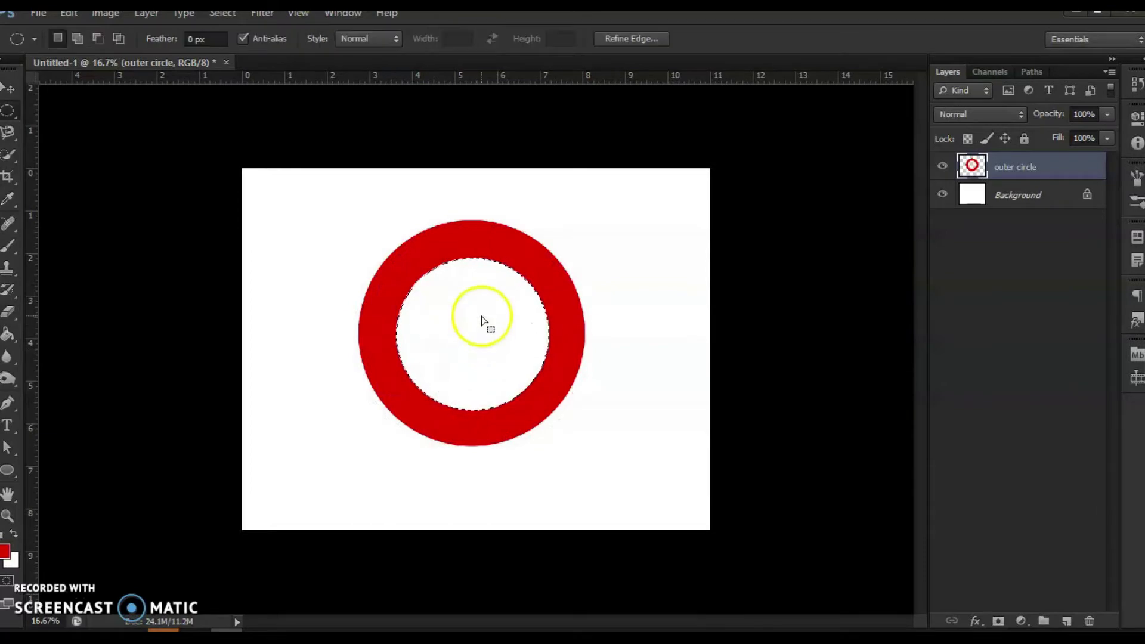
- Toggle the Background layer's visibility off and on twice to check the hole in the red ring
left_click(942, 196)
left_click(942, 196)
left_click(942, 196)
left_click(942, 195)
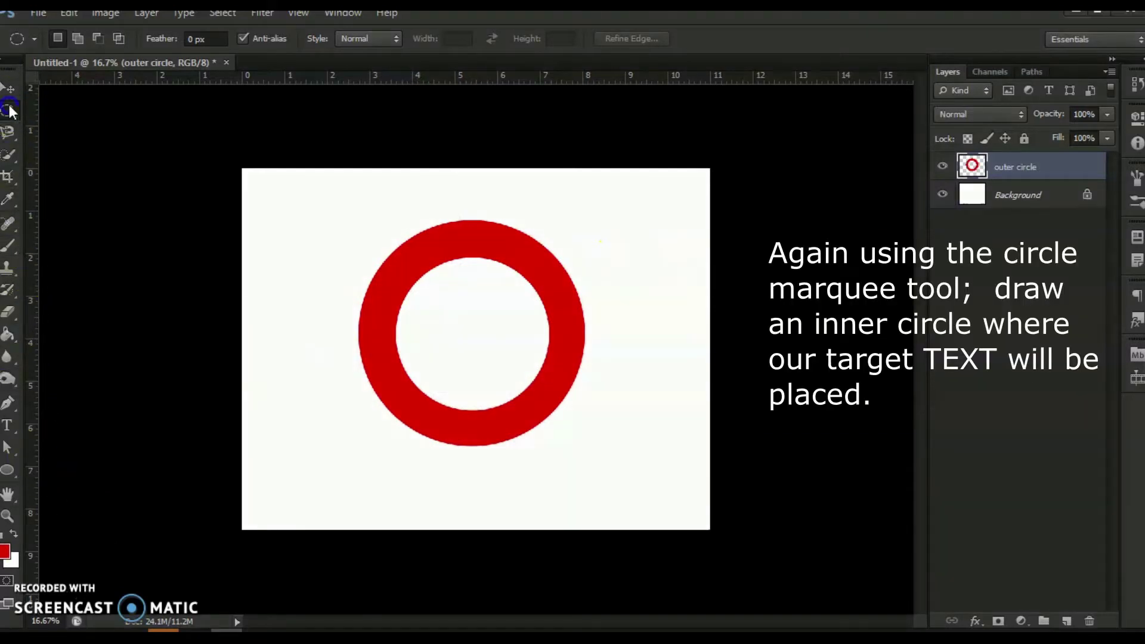
- Draw a circular selection about 4.1 inches wide centred on the ring and convert it to a work path with 2.0 pixels tolerance
left_click_drag(374, 233, 547, 427)
left_click_drag(463, 333, 476, 348)
right_click(473, 293)
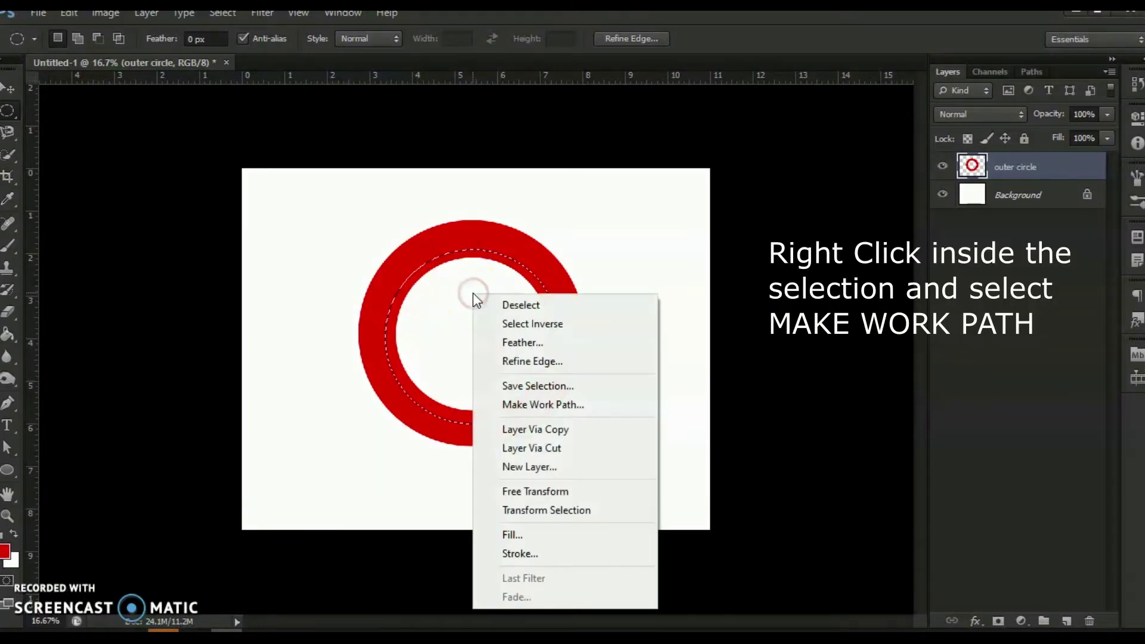
left_click(518, 398)
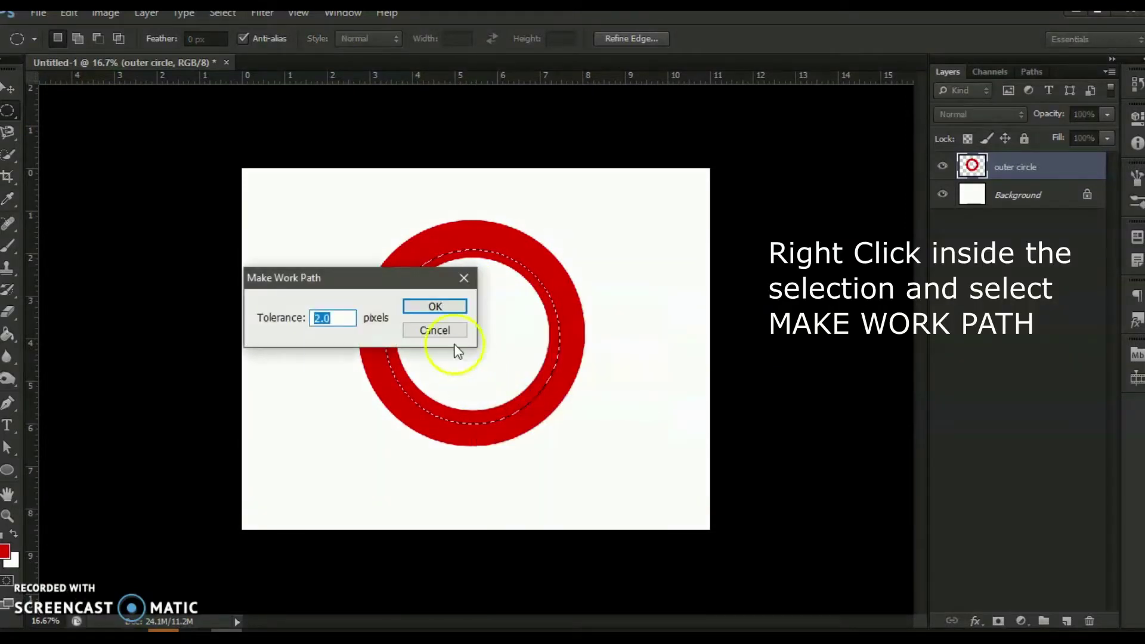
left_click(446, 306)
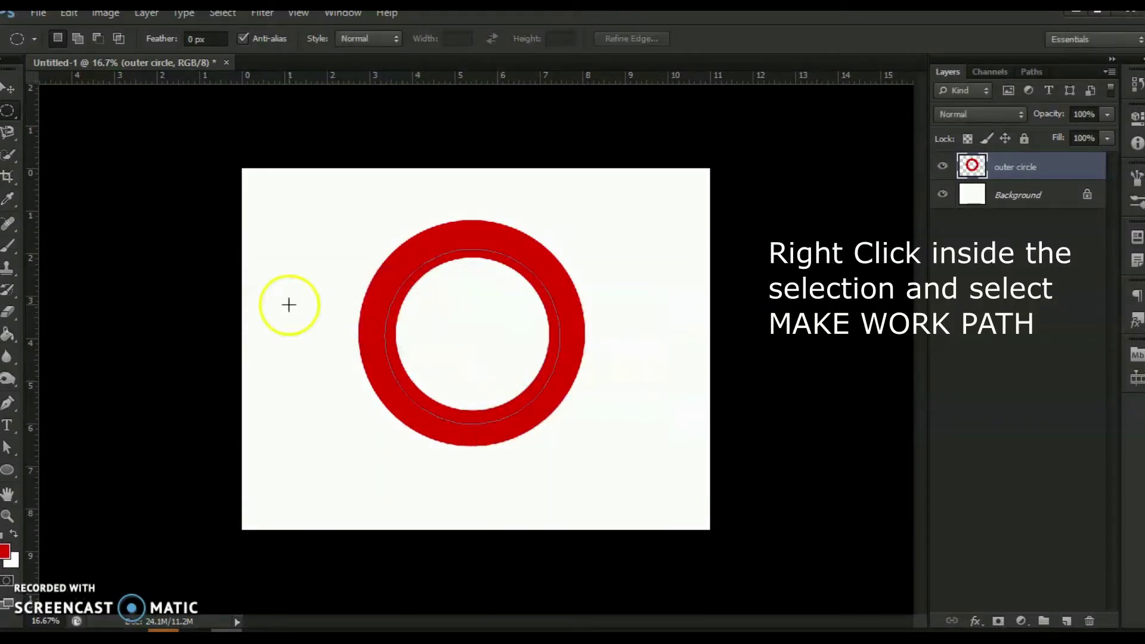
- Add the white text "SAN ANTONIO NATIONAL HIGH SCHOOL" along the upper part of the circular path
left_click(6, 431)
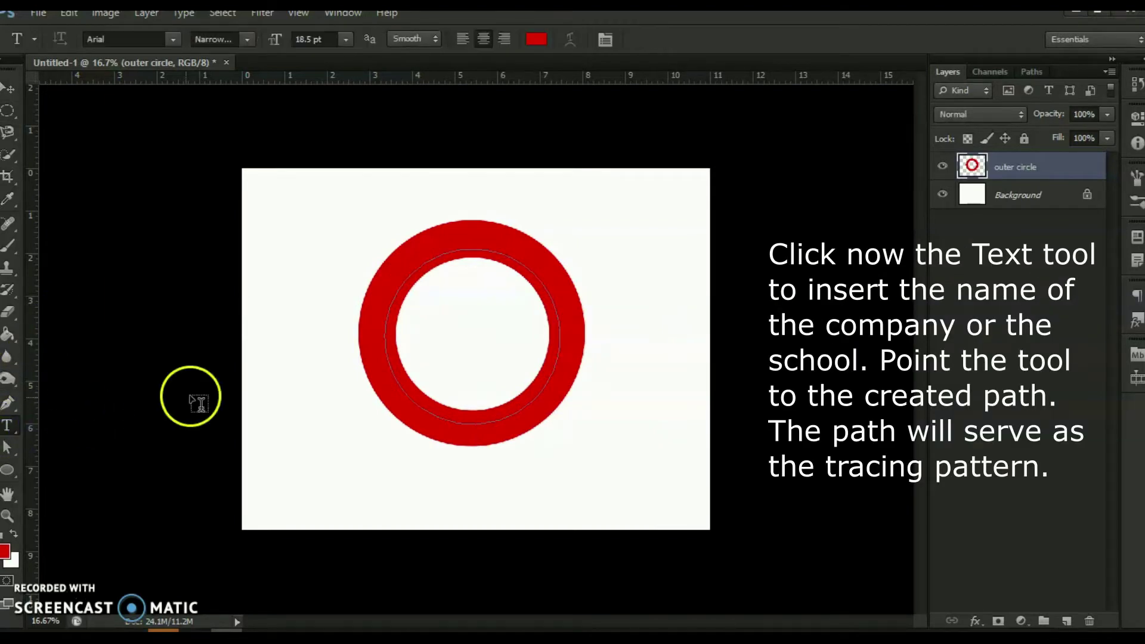
left_click(471, 255)
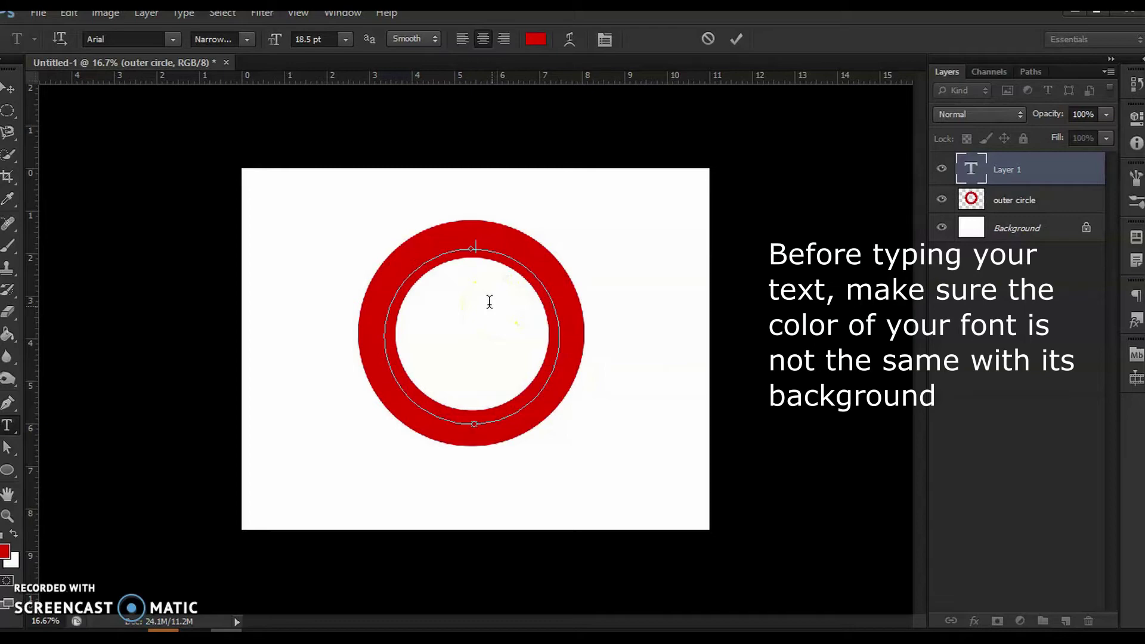
left_click(488, 255)
left_click(534, 46)
left_click_drag(430, 272, 384, 265)
left_click(747, 258)
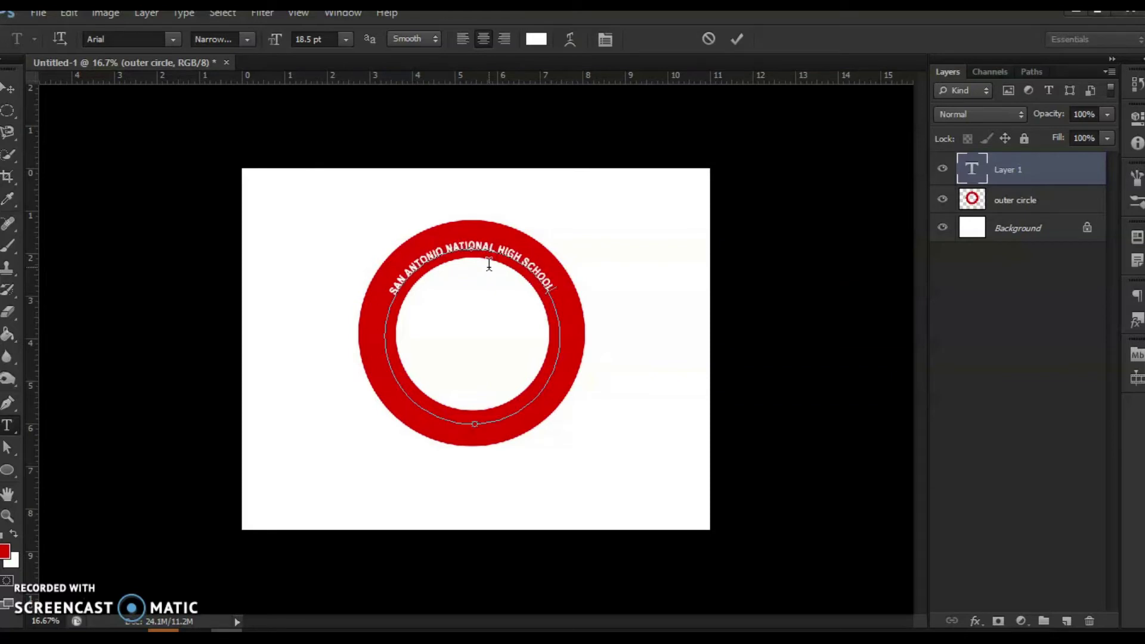
left_click(1022, 173)
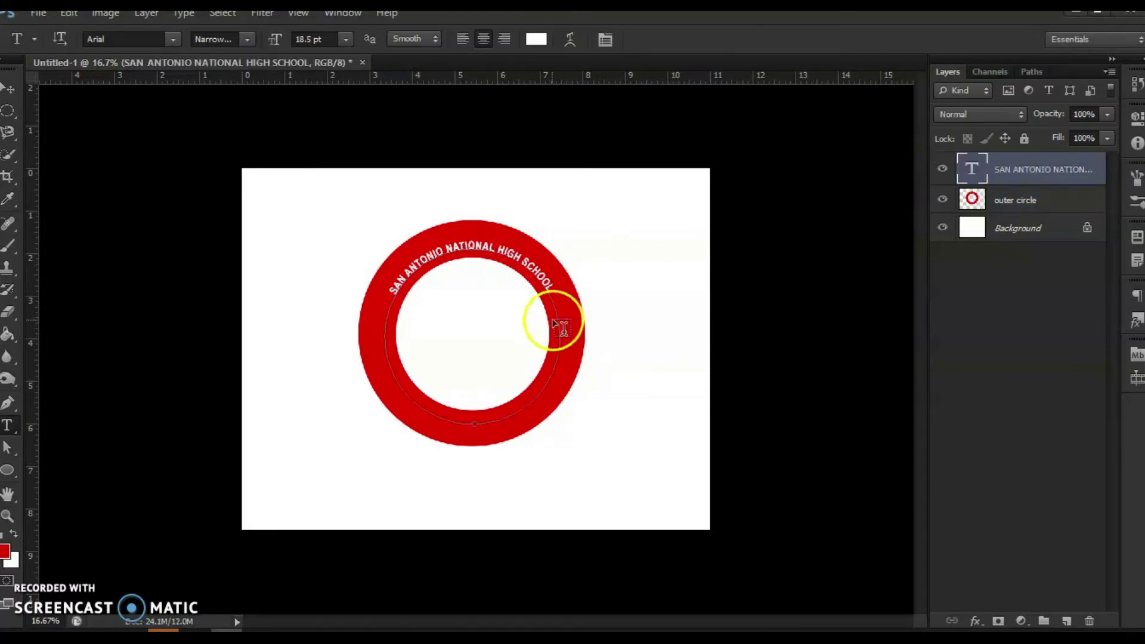
- Enlarge the school name text on the path to 32.5 pt and leave its text layer selected
left_click_drag(552, 284, 386, 245)
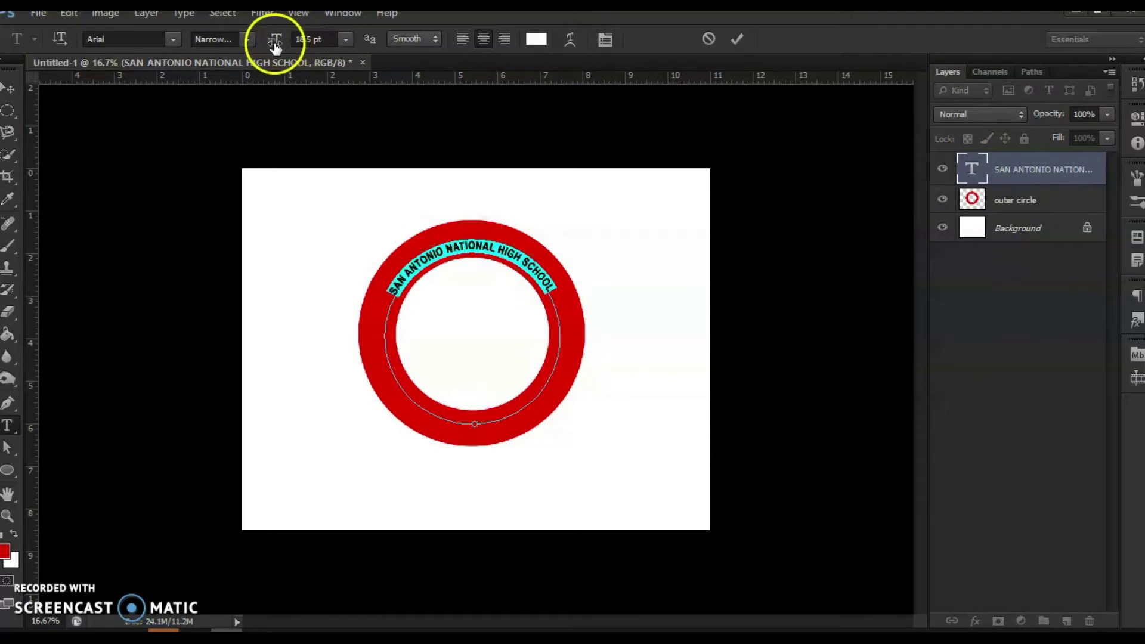
left_click_drag(274, 44, 287, 46)
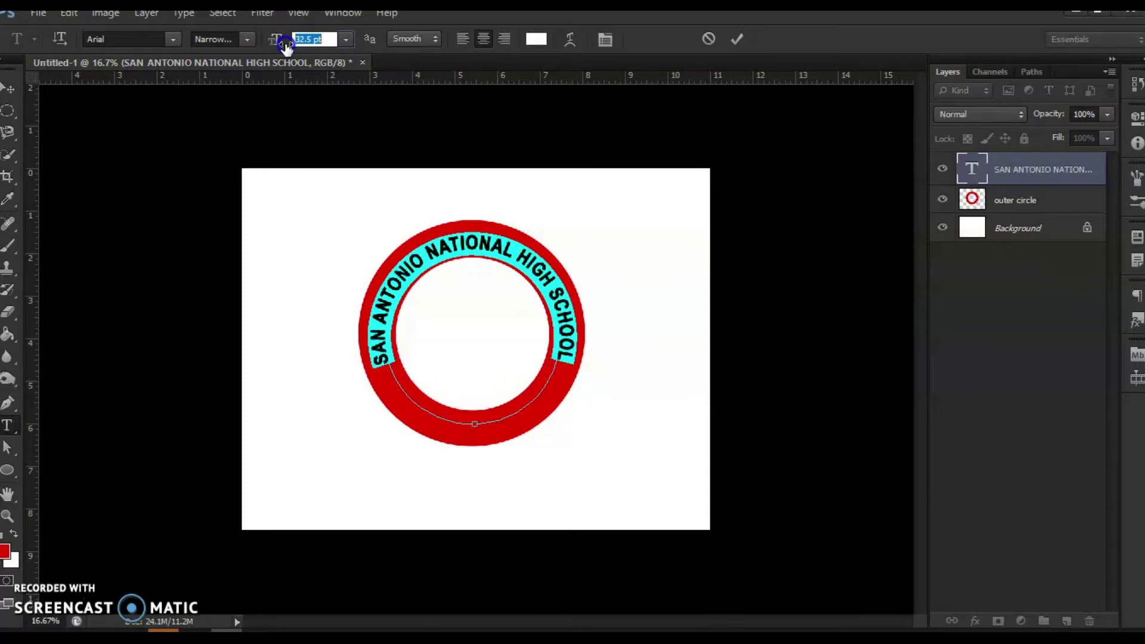
left_click_drag(287, 46, 287, 46)
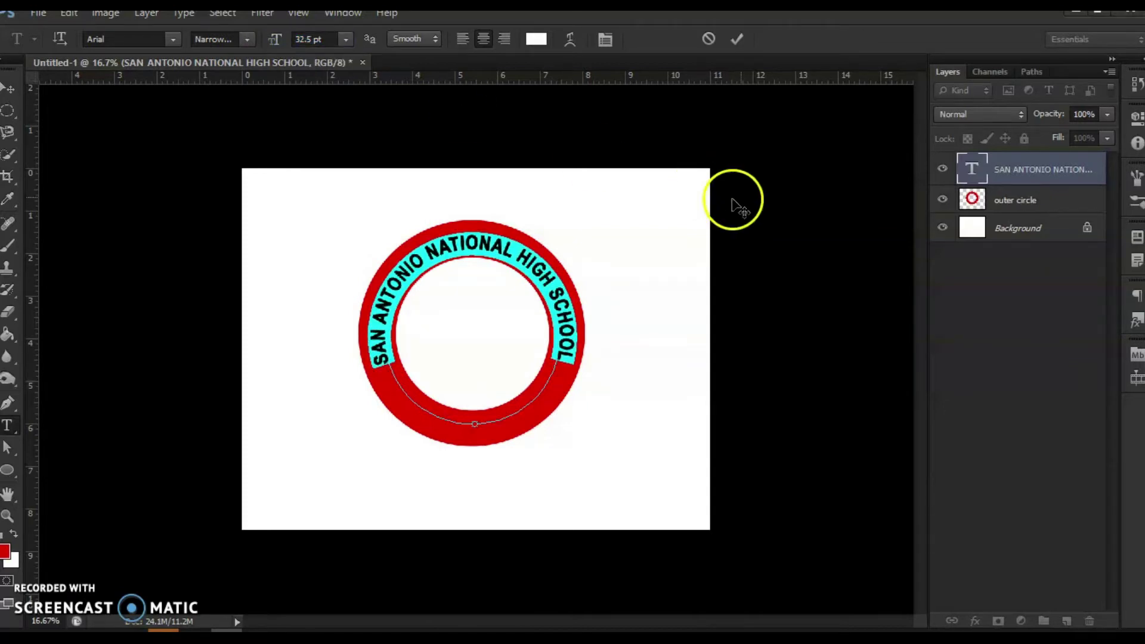
left_click(1014, 190)
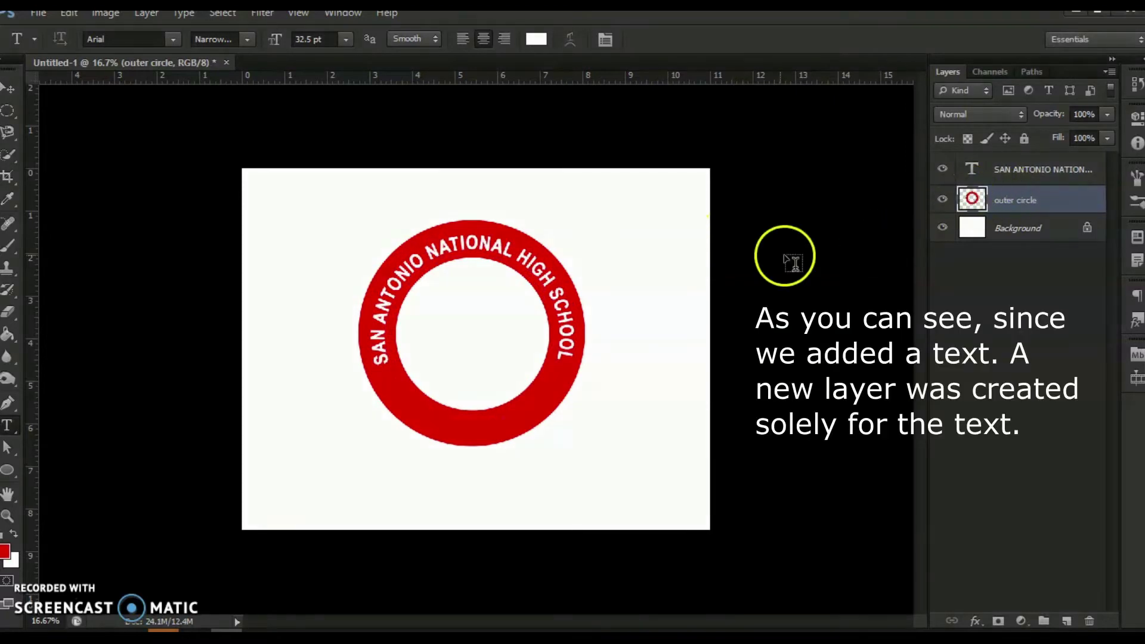
left_click(1007, 174)
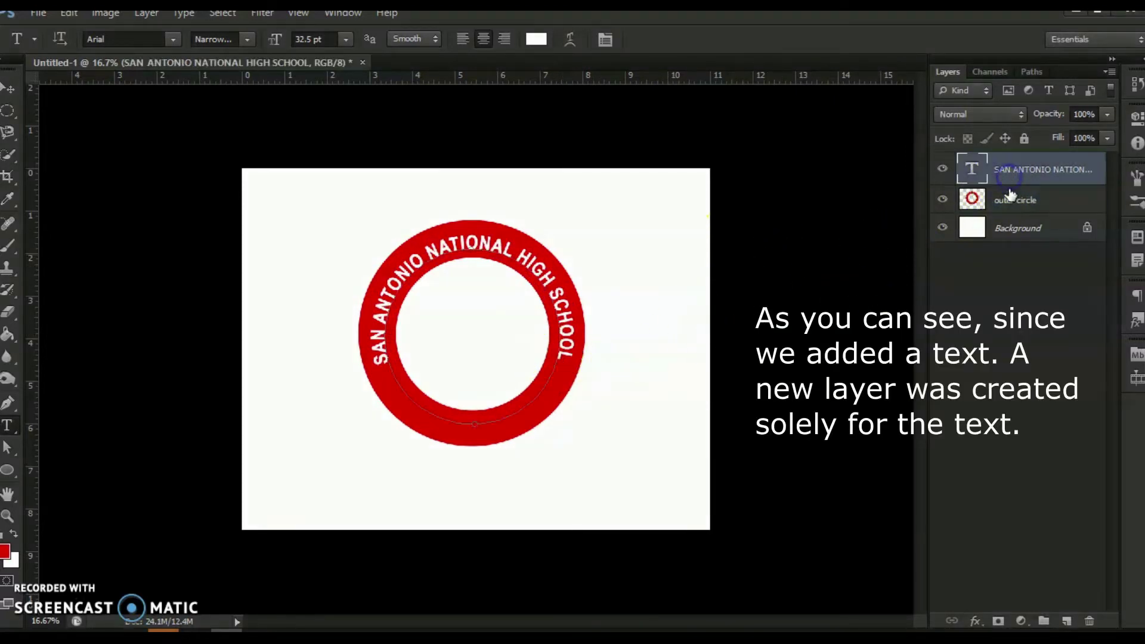
- On the outer circle layer, draw a circular selection about 4.4 inches wide centred on the ring and convert it to a work path with 2.0 pixels tolerance
left_click(1009, 195)
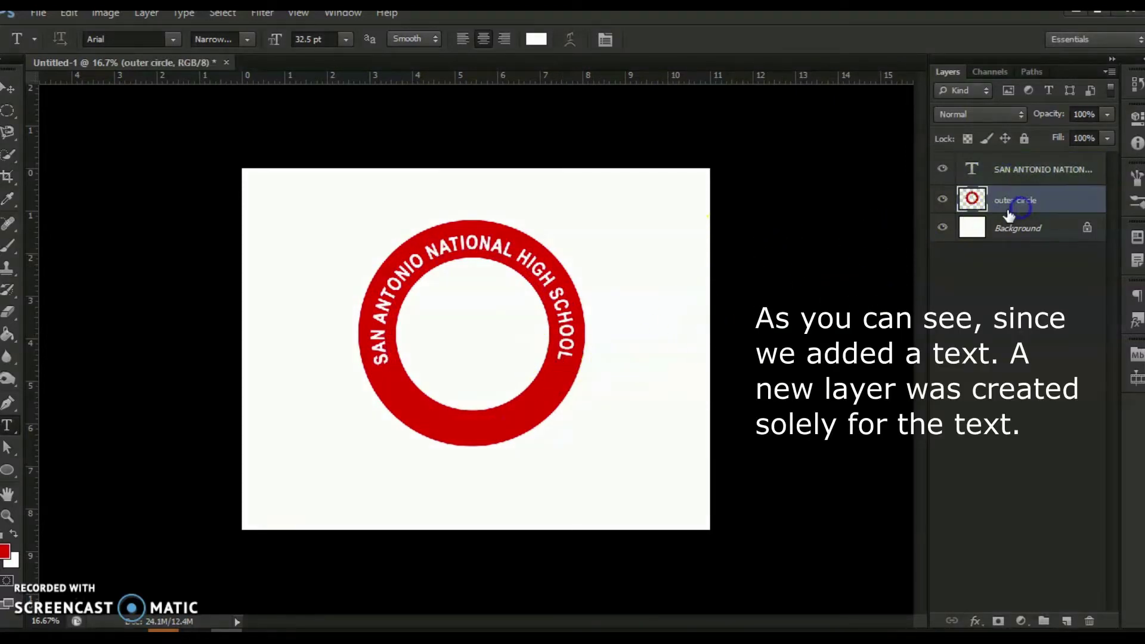
left_click(8, 110)
left_click_drag(362, 222, 544, 404)
left_click_drag(475, 333, 492, 358)
right_click(484, 369)
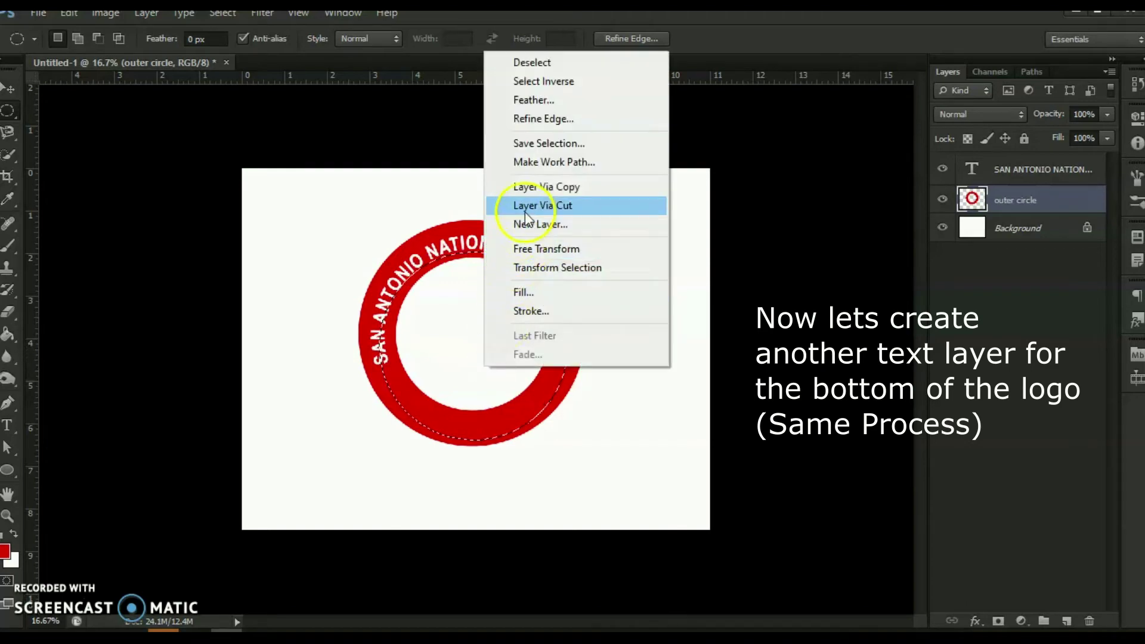
left_click(539, 162)
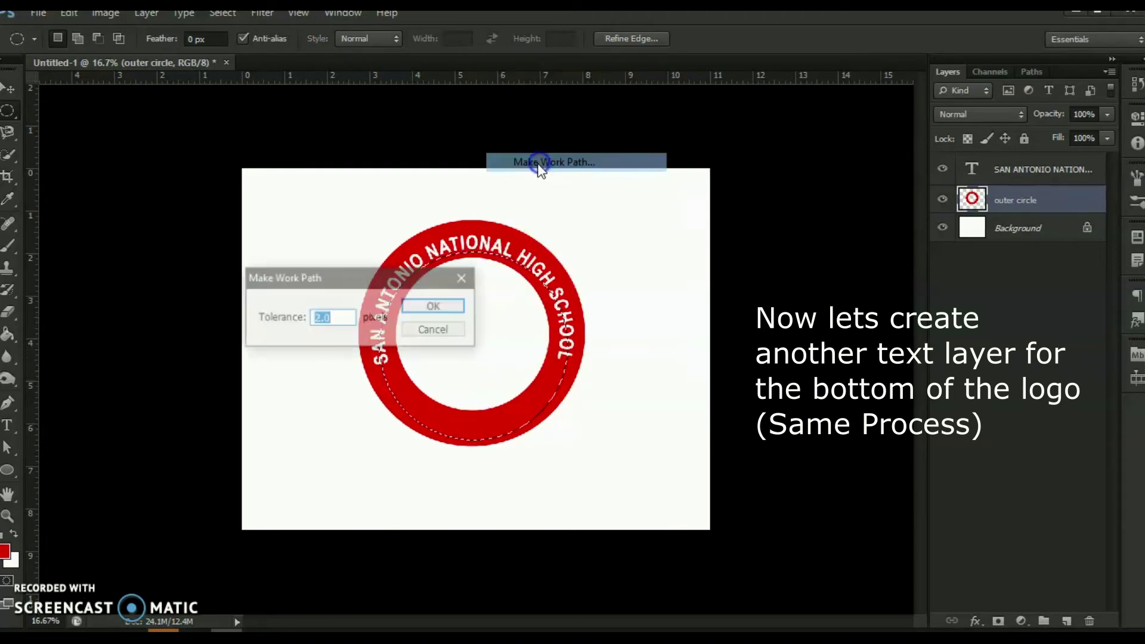
left_click(435, 307)
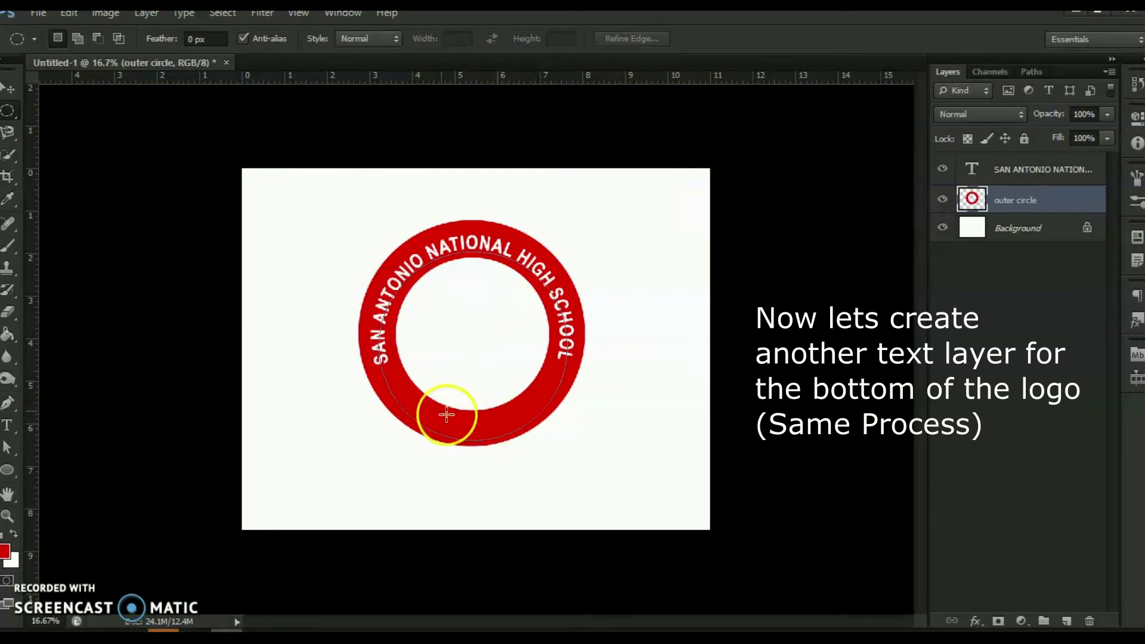
- Add the white text "SAN ANTONIO DELFIN ALBANO" along the lower part of the circular path, move it into the ring and size it to 23.5 pt
left_click(7, 425)
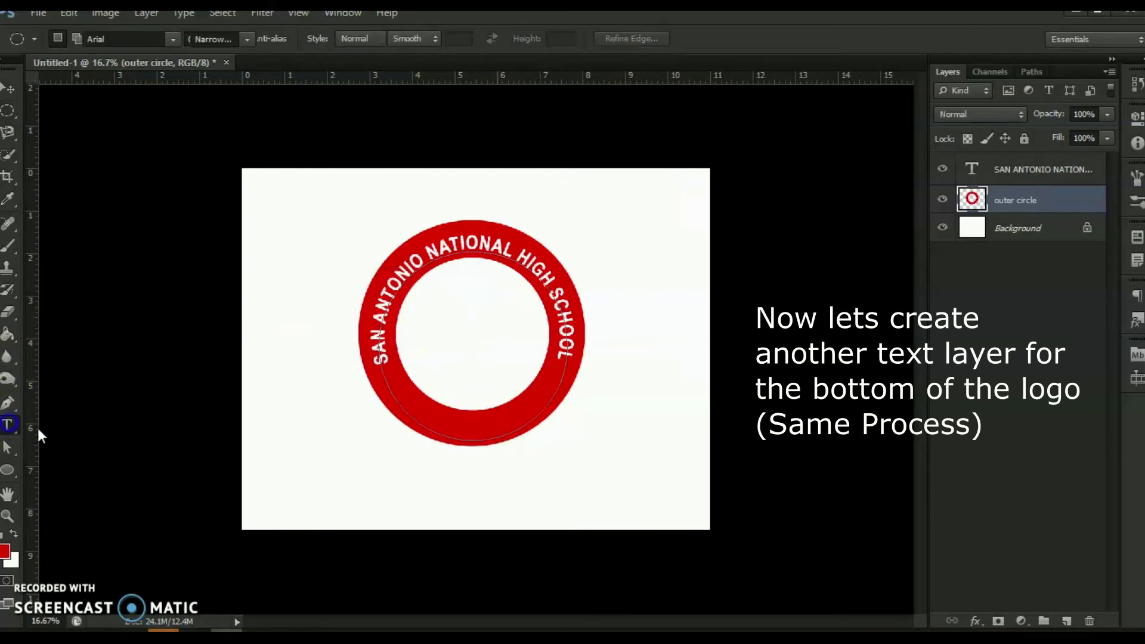
left_click(469, 437)
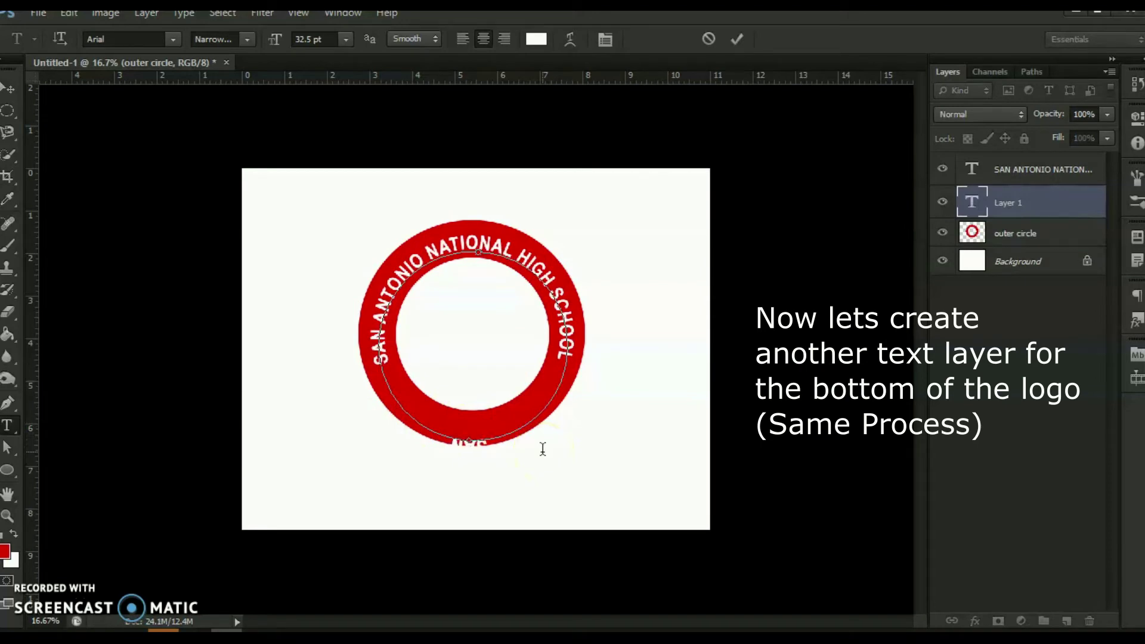
left_click_drag(568, 480, 567, 460)
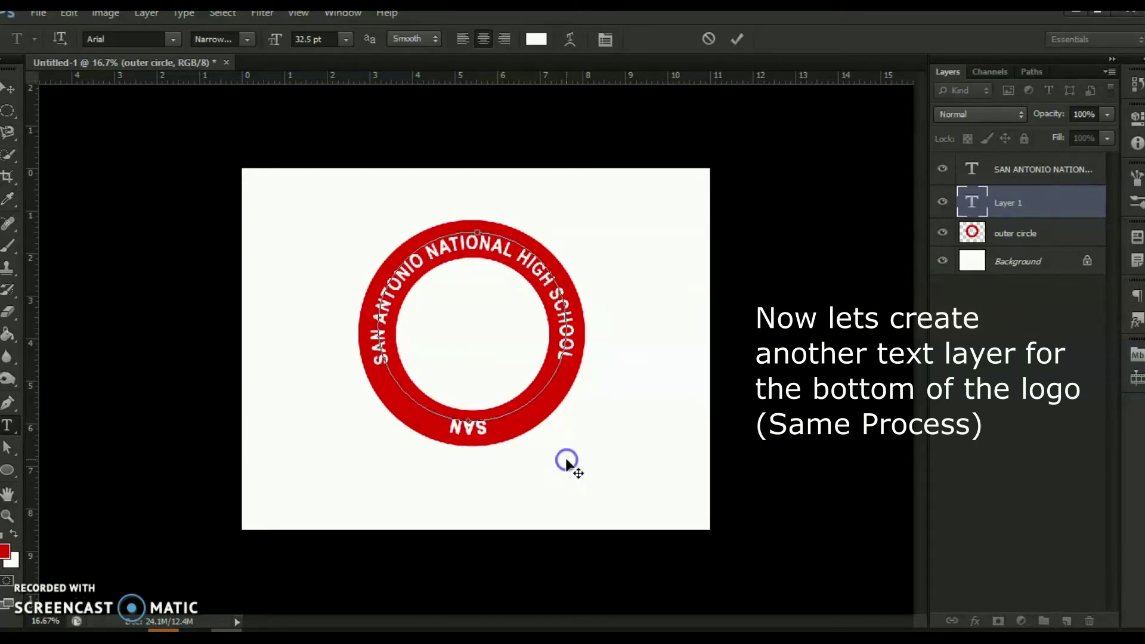
type("SAN A")
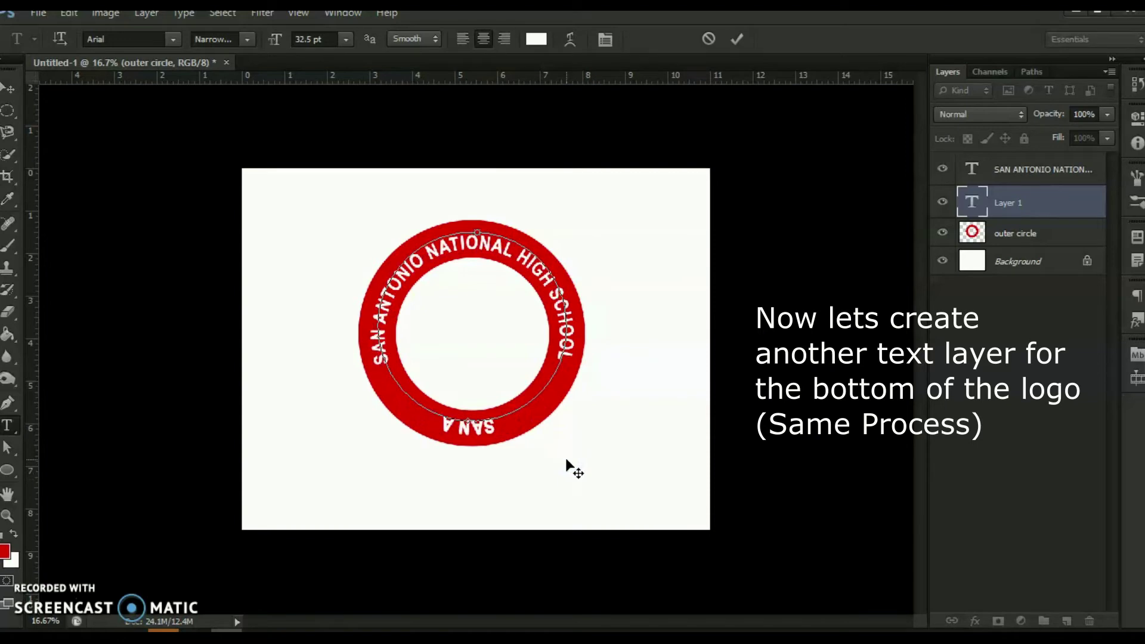
type("NTONIO DELFIN ALBANO")
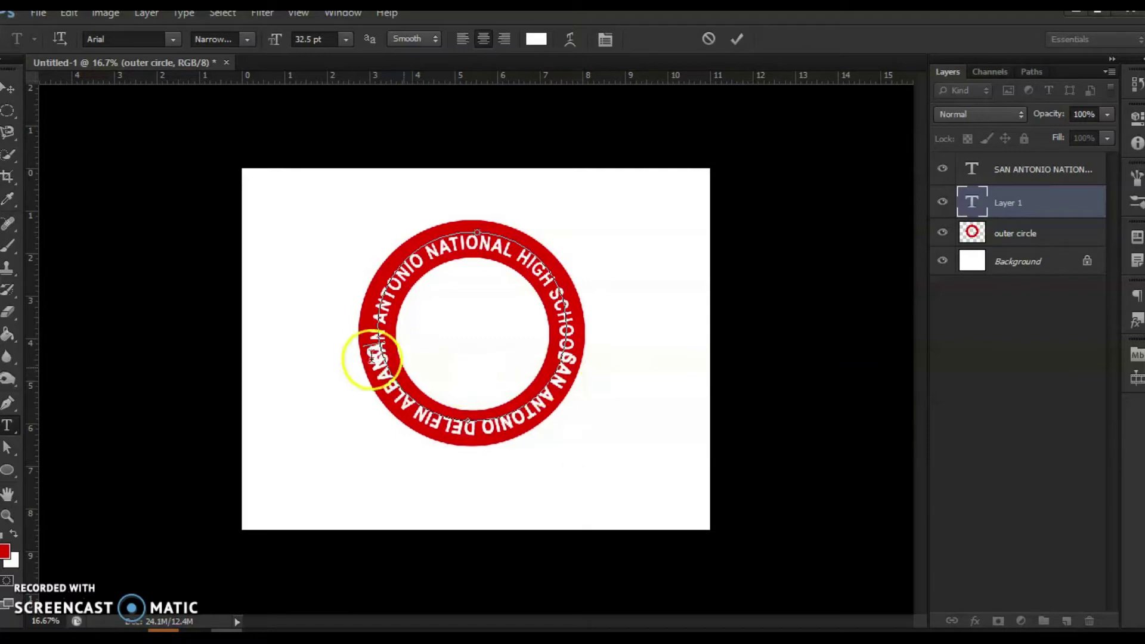
left_click_drag(367, 348, 562, 356)
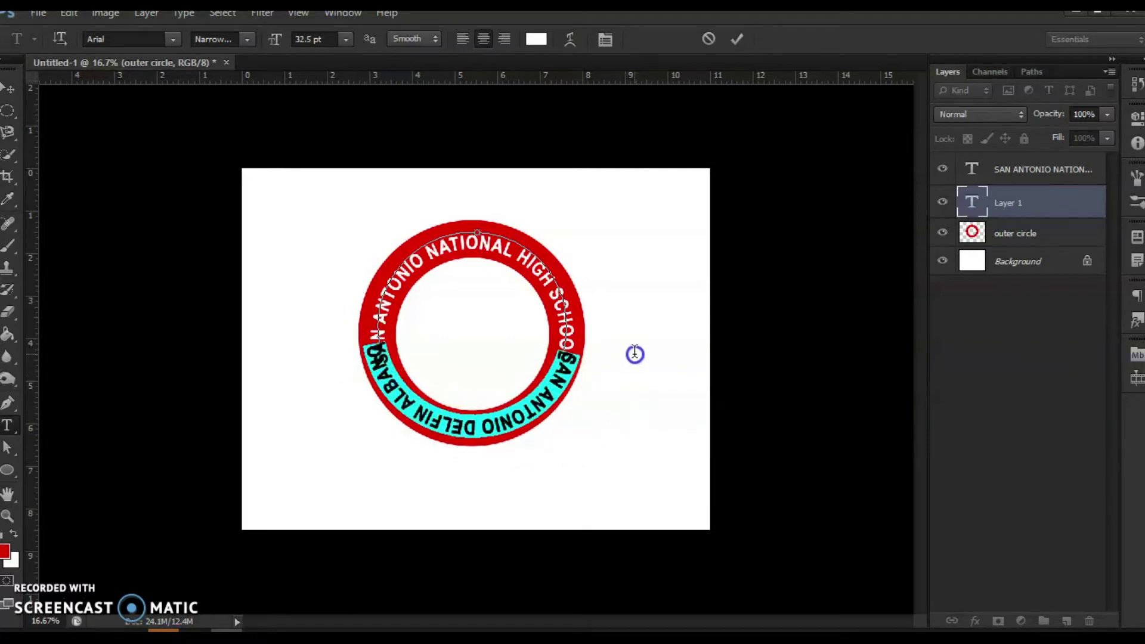
left_click_drag(275, 40, 275, 42)
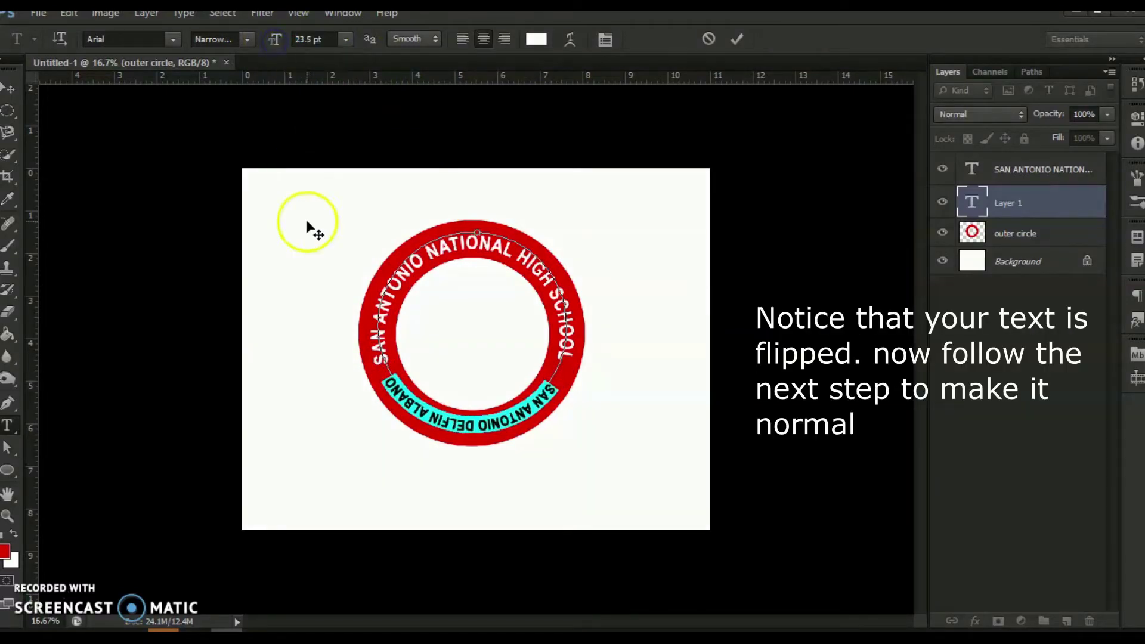
- Flip the lower text to the inside of its circular path so it reads upright, keeping its text layer selected
left_click(9, 453)
left_click(47, 466)
left_click(467, 421)
left_click_drag(474, 424, 379, 434)
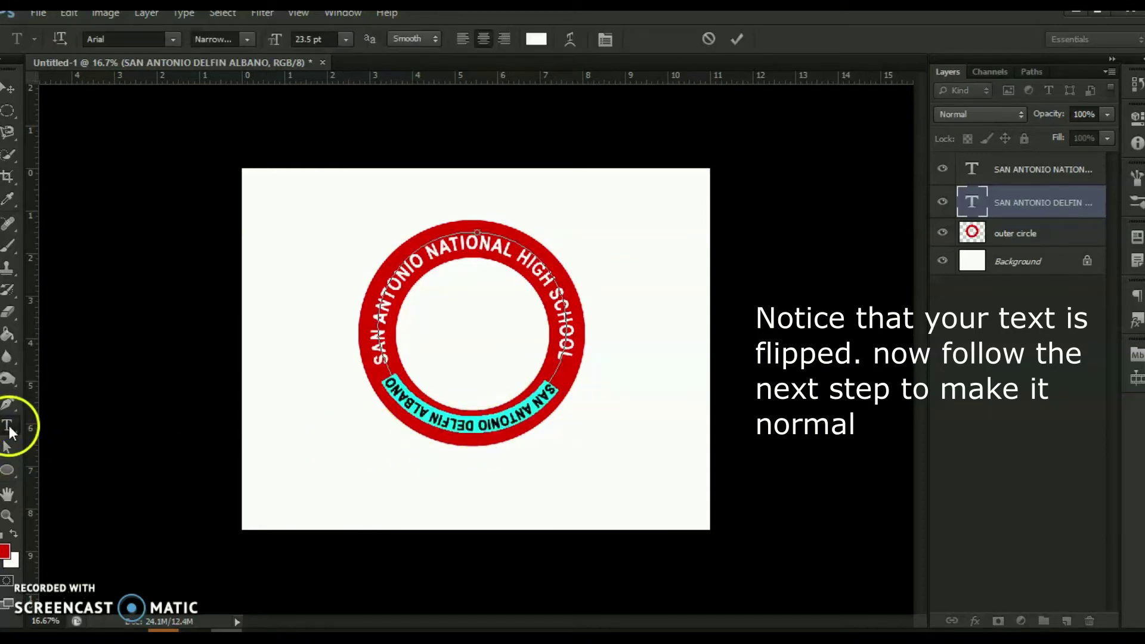
left_click(13, 452)
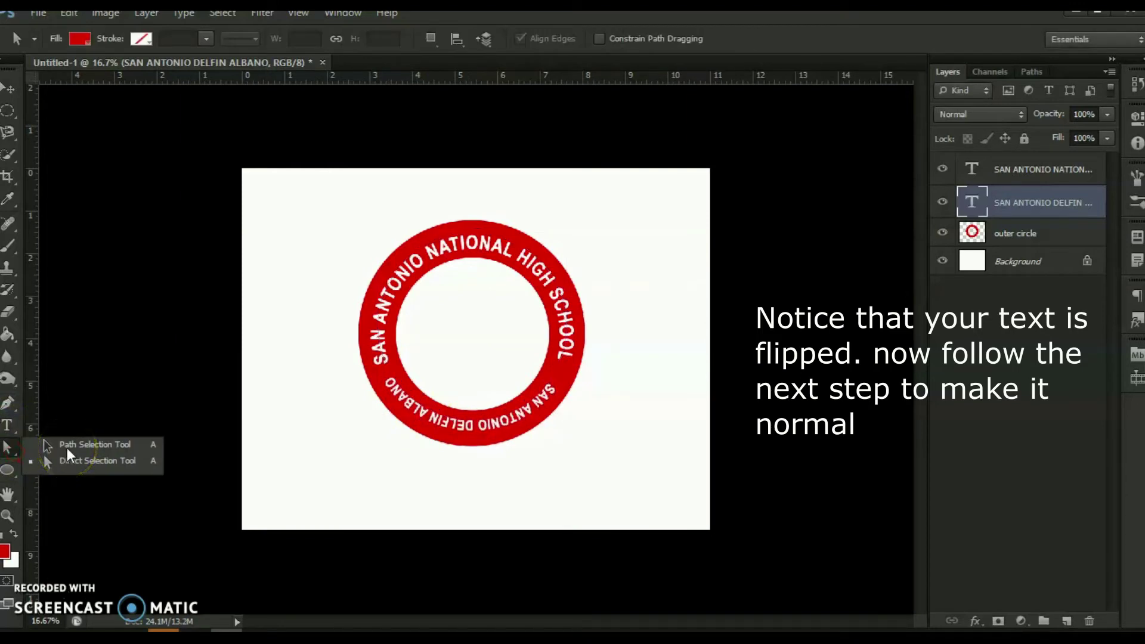
left_click(66, 454)
left_click_drag(421, 444, 473, 411)
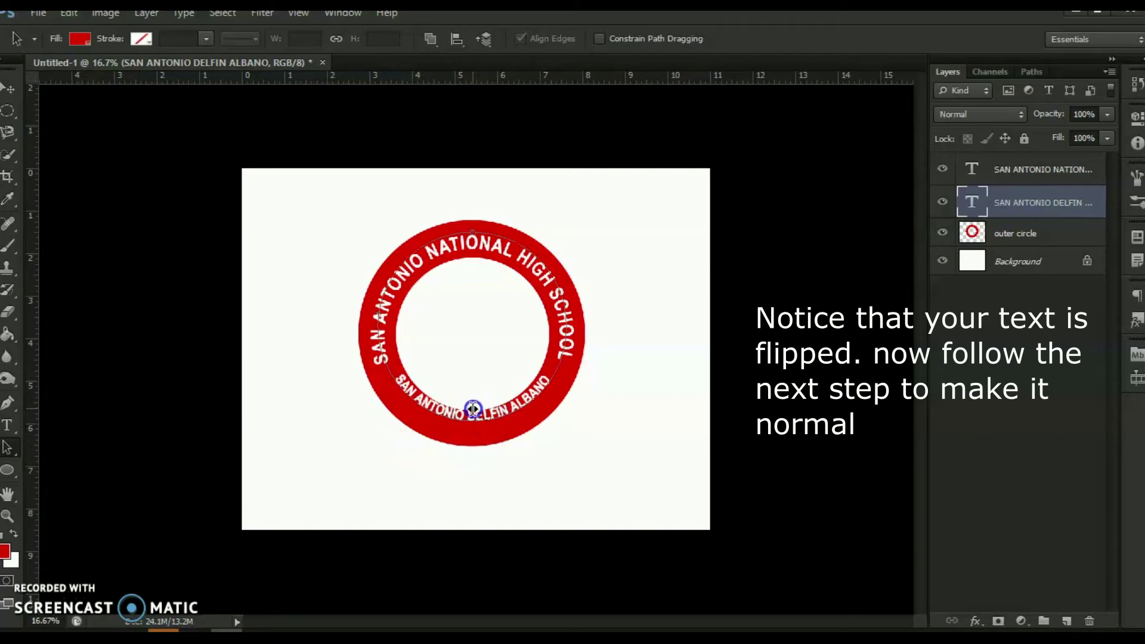
left_click(984, 233)
left_click(1008, 206)
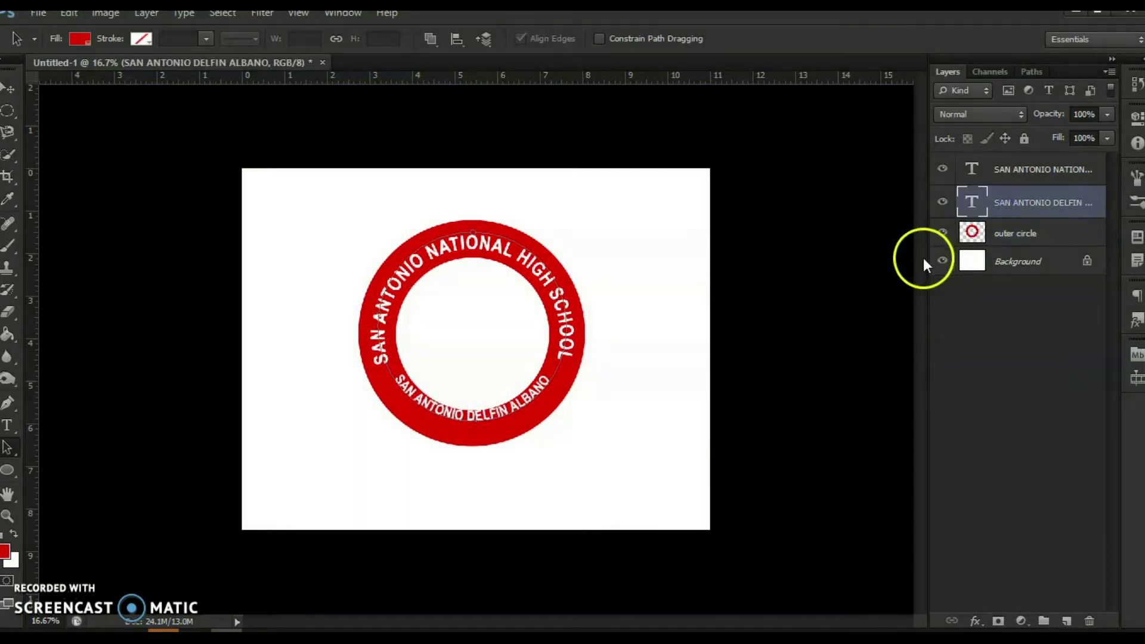
left_click(1014, 168)
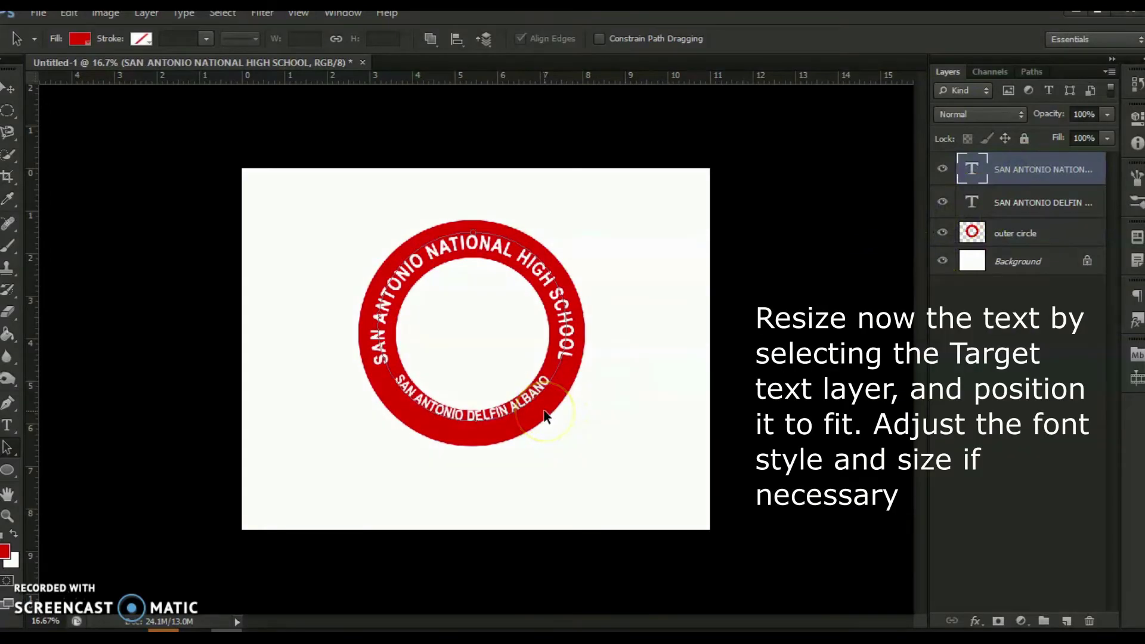
key("ctrl+t")
left_click_drag(559, 421, 599, 467)
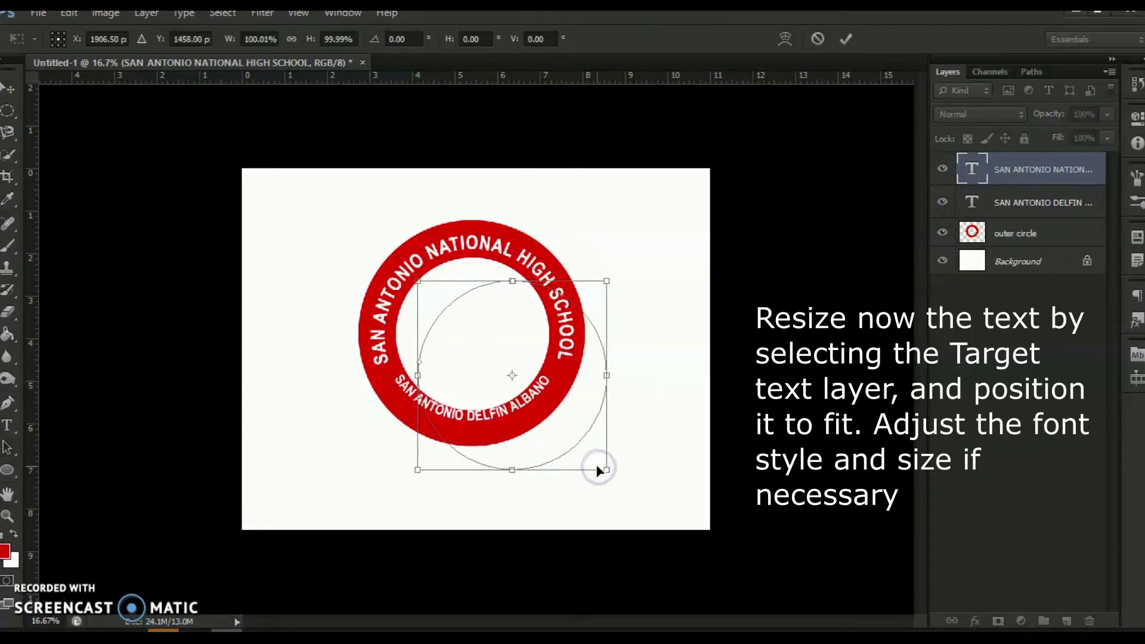
key("Escape")
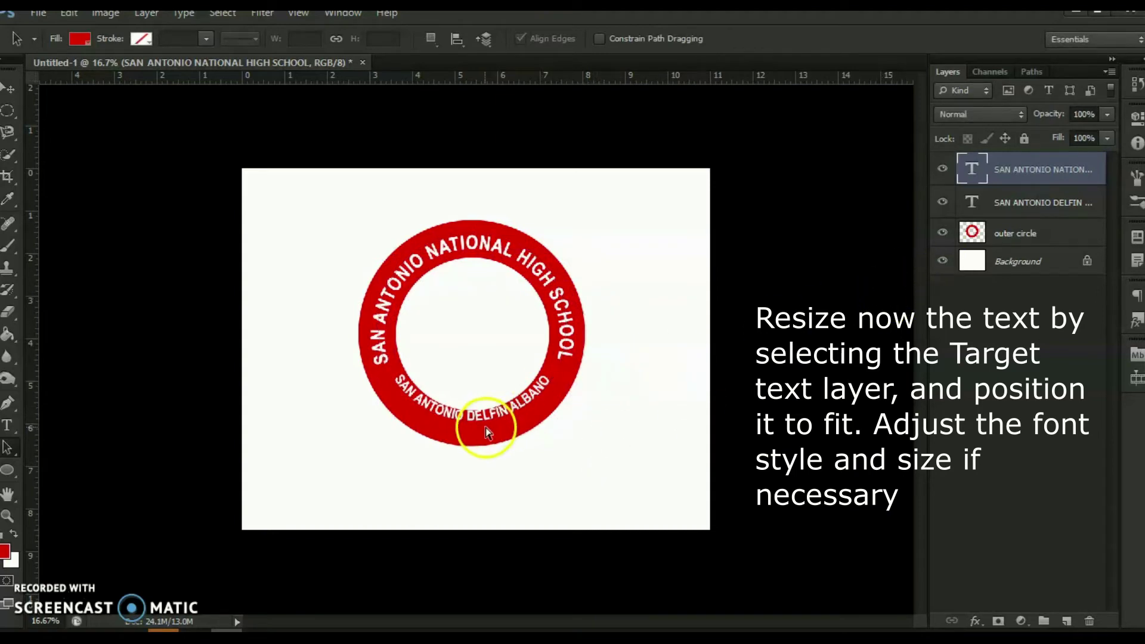
key("ctrl+t")
key("Escape")
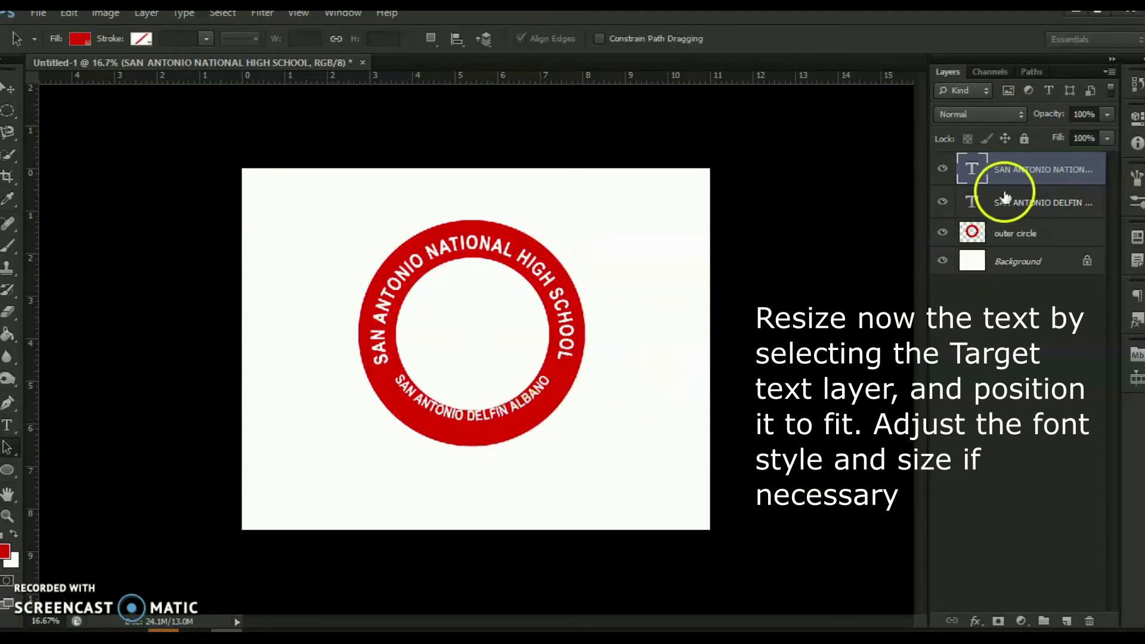
right_click(1025, 180)
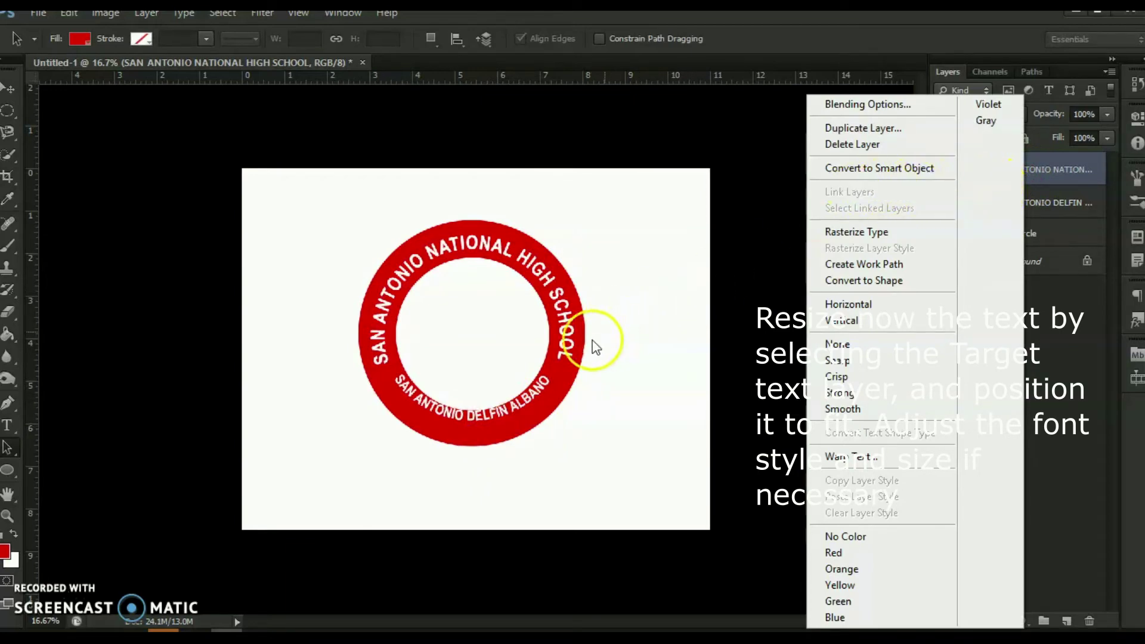
left_click(496, 403)
right_click(497, 411)
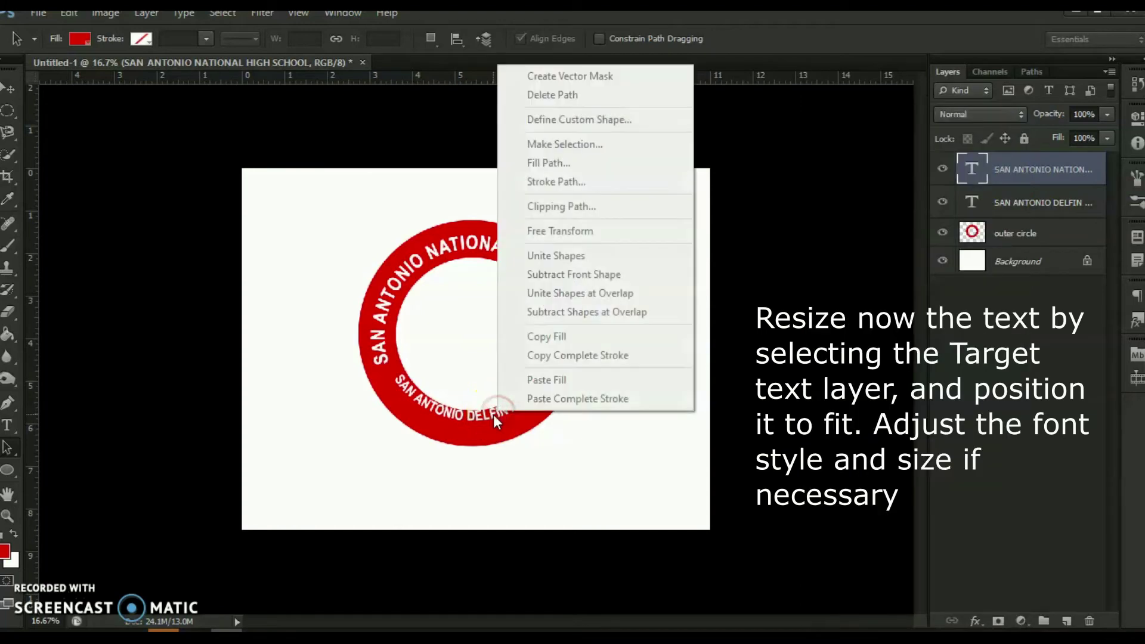
left_click(486, 421)
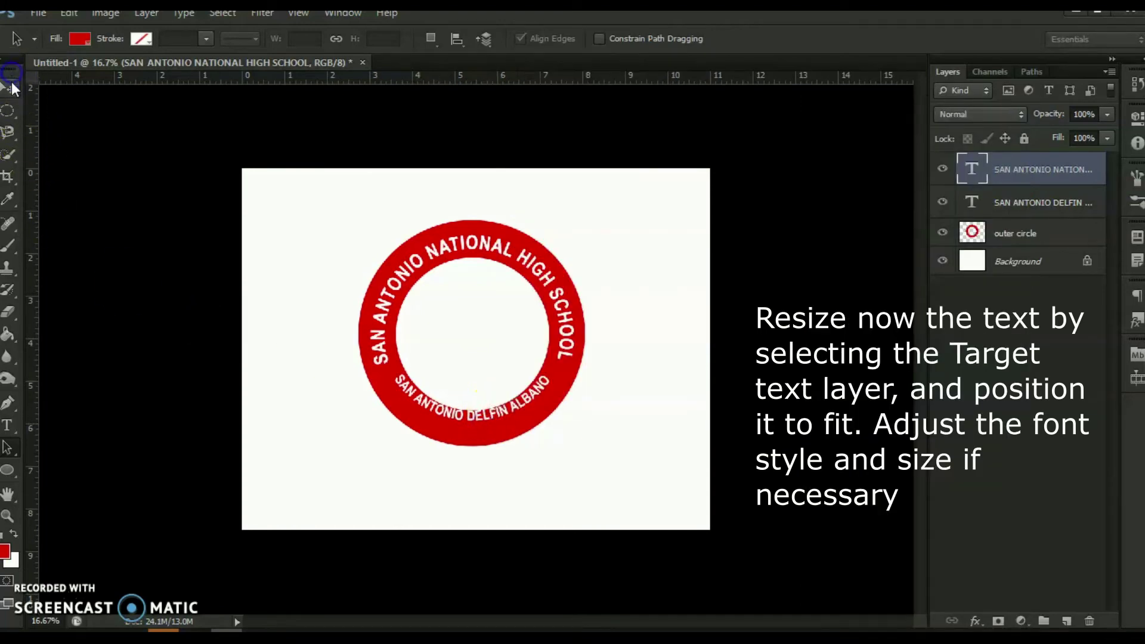
left_click(12, 88)
right_click(462, 412)
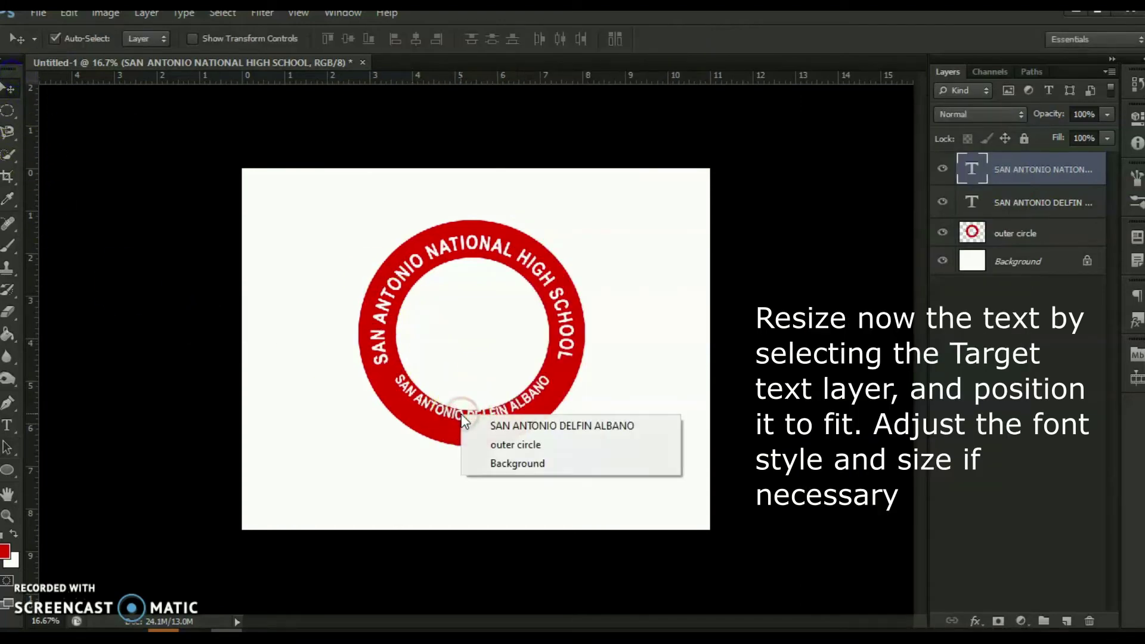
left_click(461, 415)
key("ctrl+t")
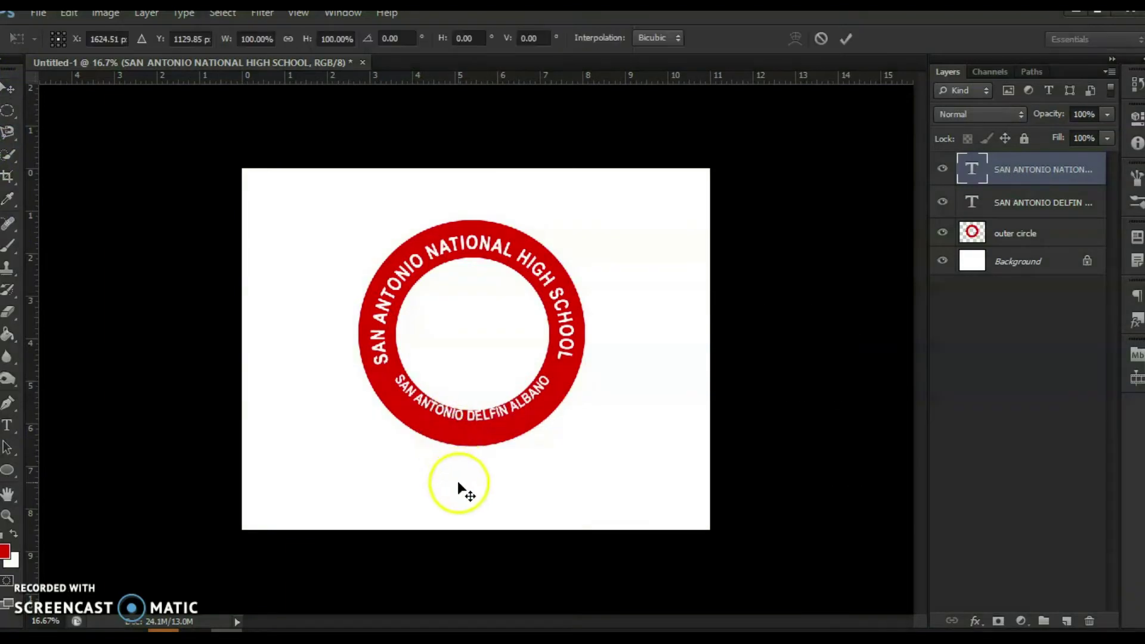
left_click_drag(575, 427, 596, 435)
key("Return")
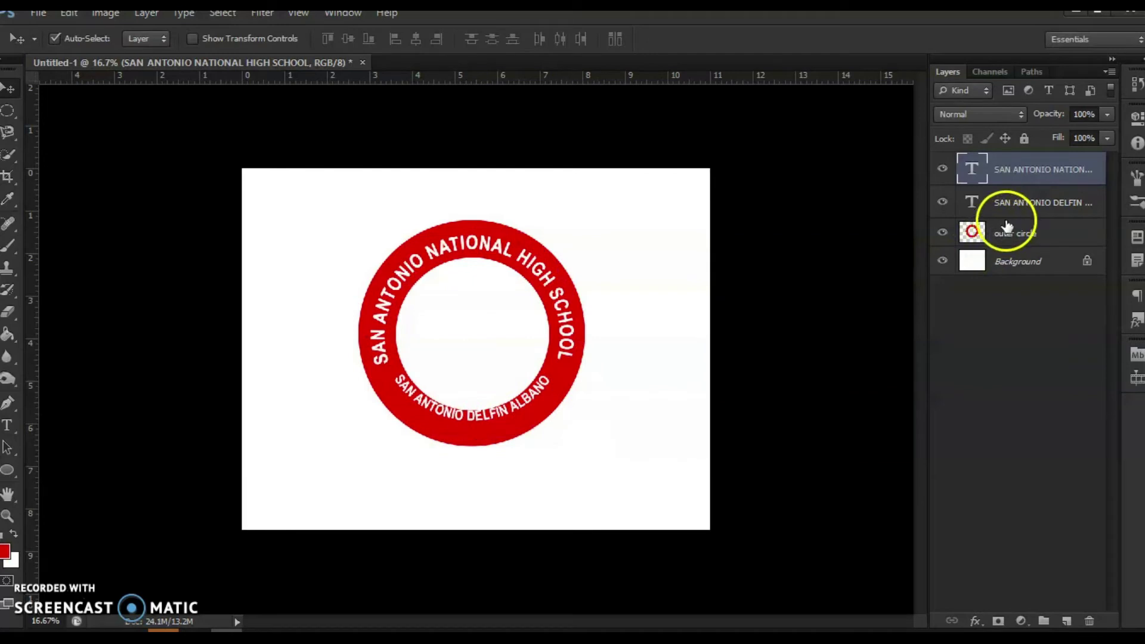
- Scale the "SAN ANTONIO DELFIN ALBANO" text layer to about 108.4% and position it within the lower part of the red ring
left_click(1010, 206)
key("ctrl+t")
left_click_drag(566, 421, 582, 429)
key("Return")
key("p")
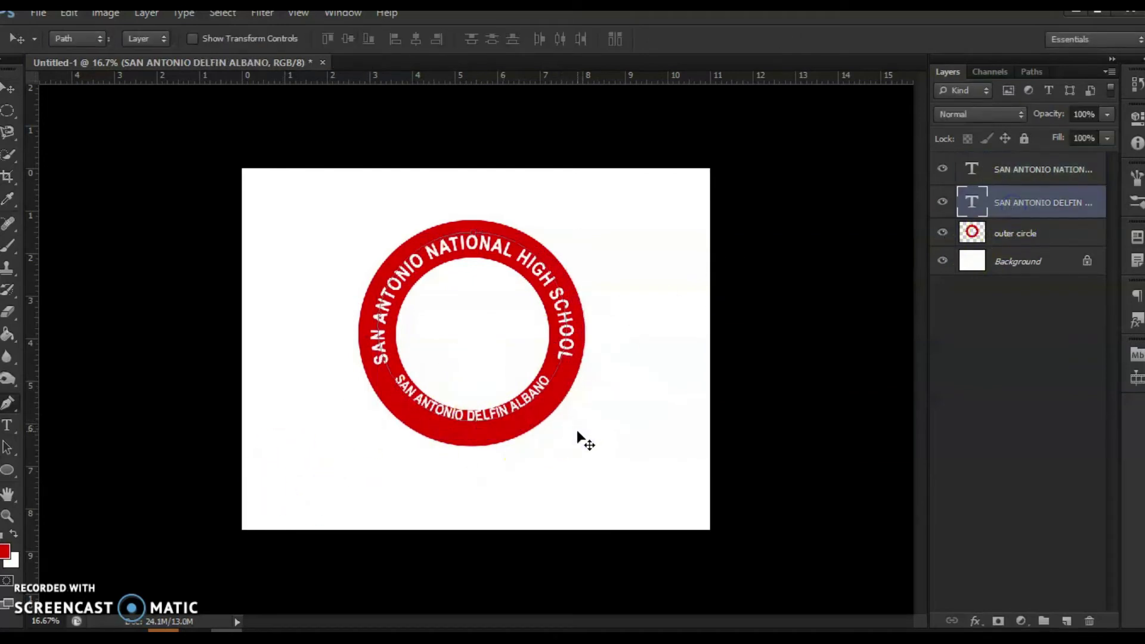
key("ctrl+t")
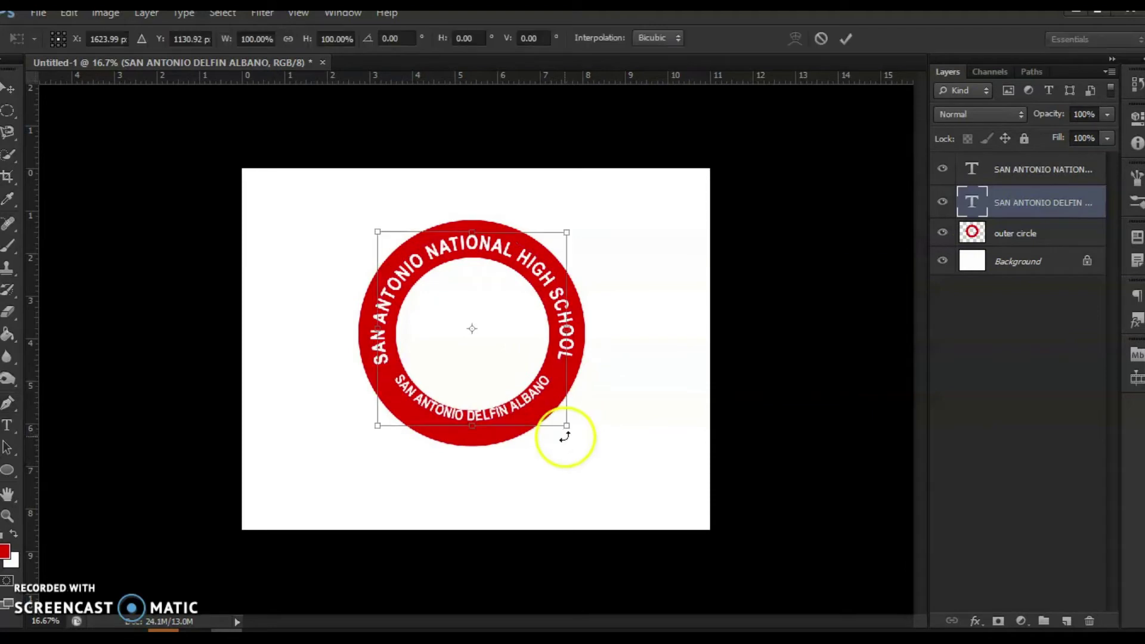
left_click_drag(567, 427, 530, 408)
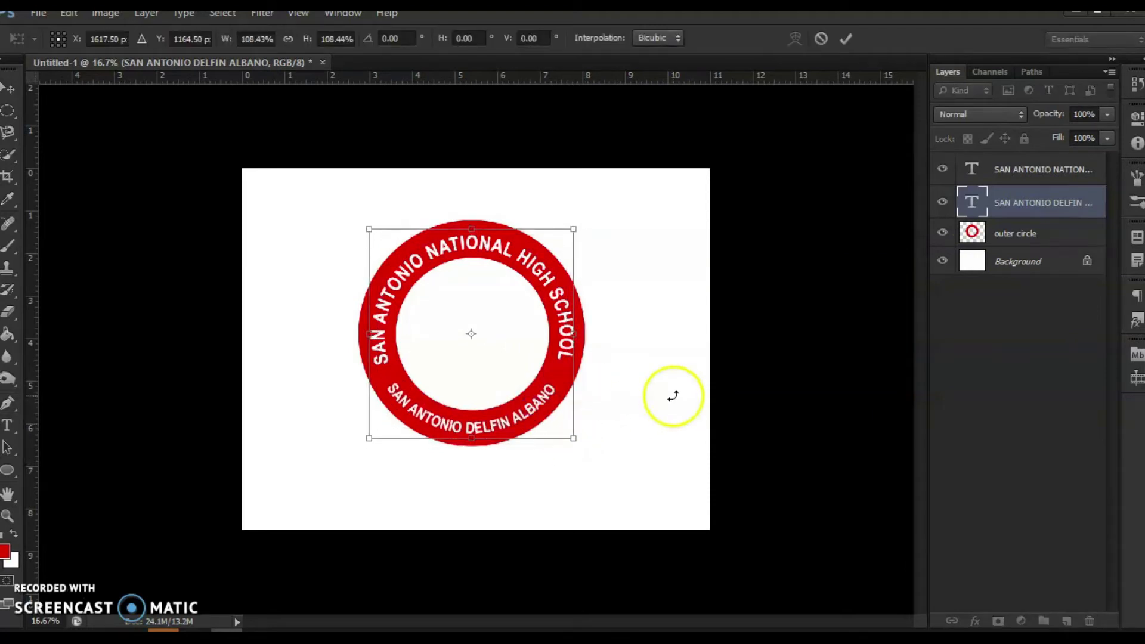
key("Return")
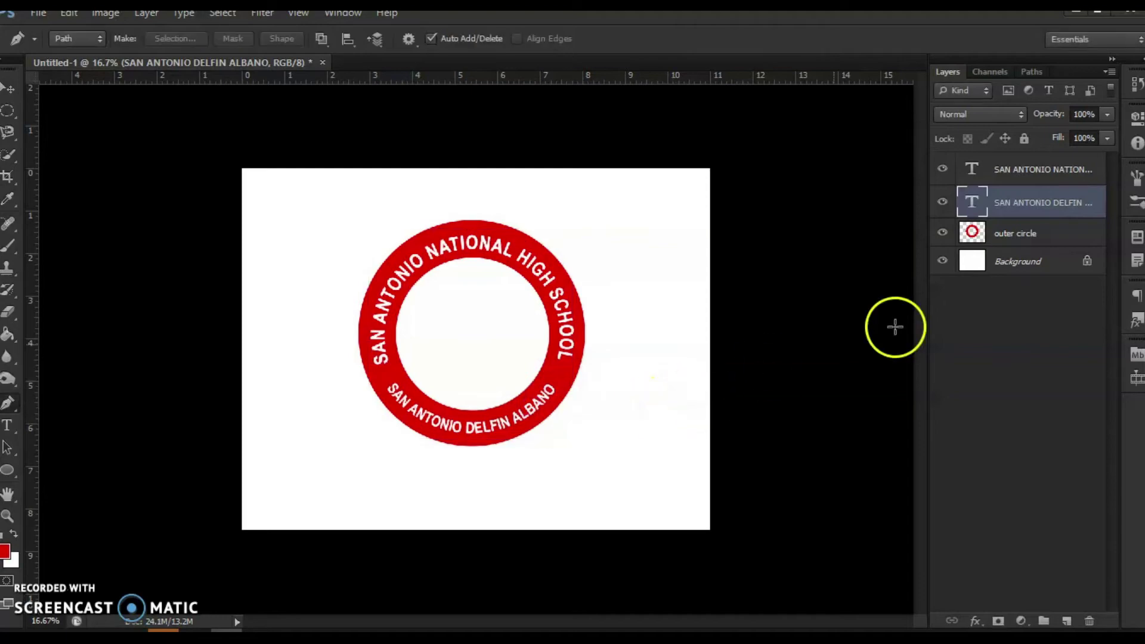
- Toggle the Background layer's visibility off and on twice to check the logo against transparency
left_click(942, 261)
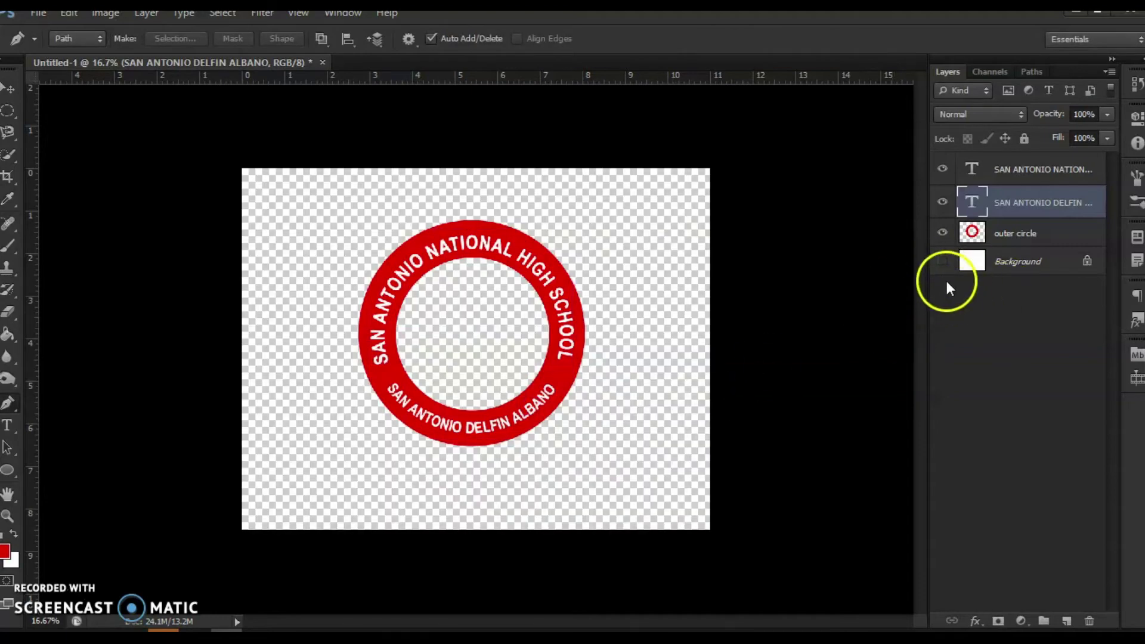
left_click(944, 264)
left_click(943, 263)
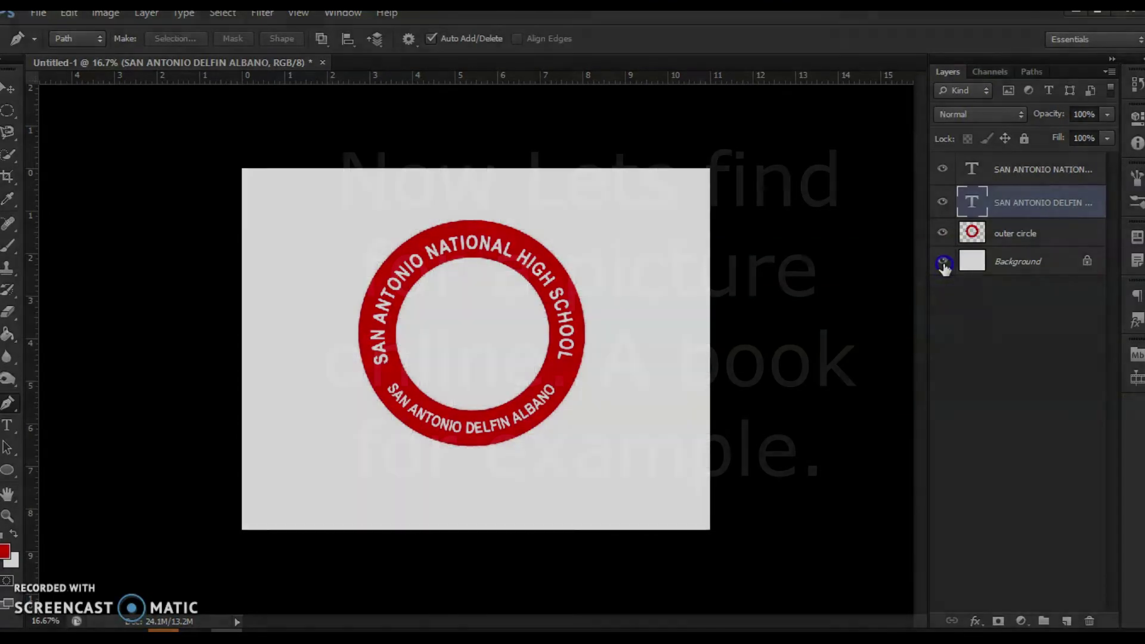
left_click(943, 263)
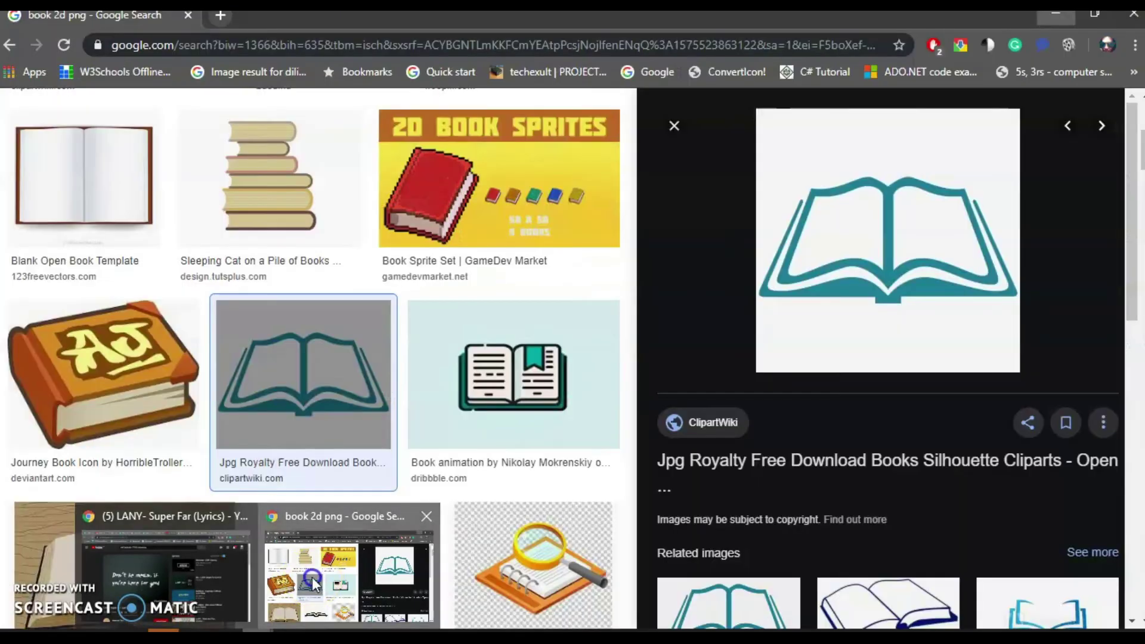
- Switch to the browser's "book 2d png" image results and copy the "Blank Open Book Template" image from 123FreeVectors
left_click(314, 577)
left_click(308, 212)
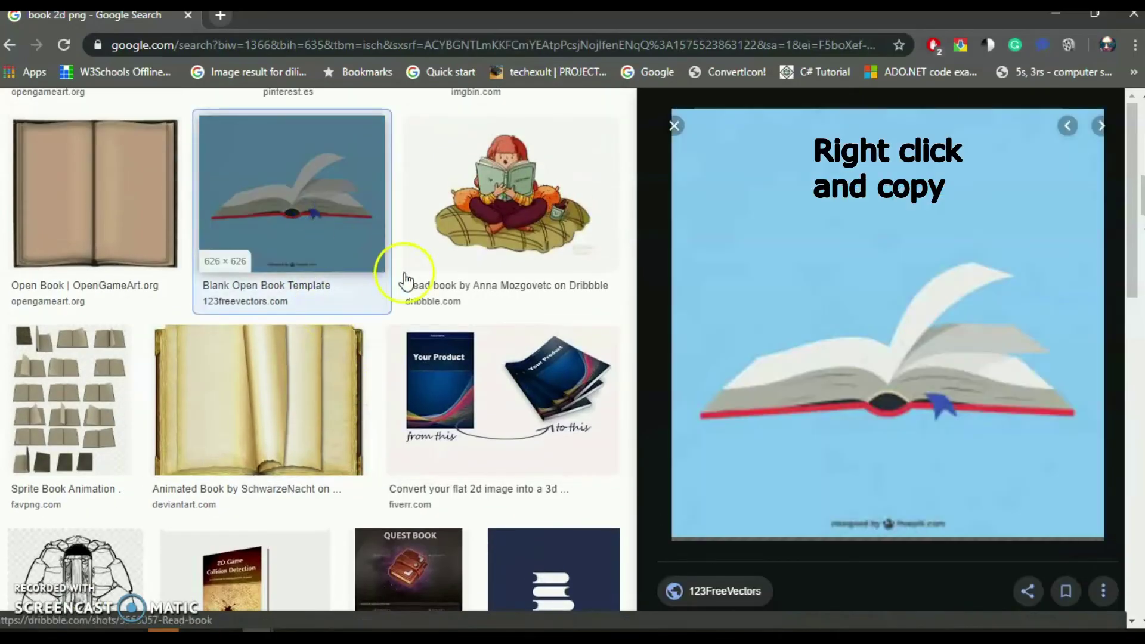
right_click(933, 304)
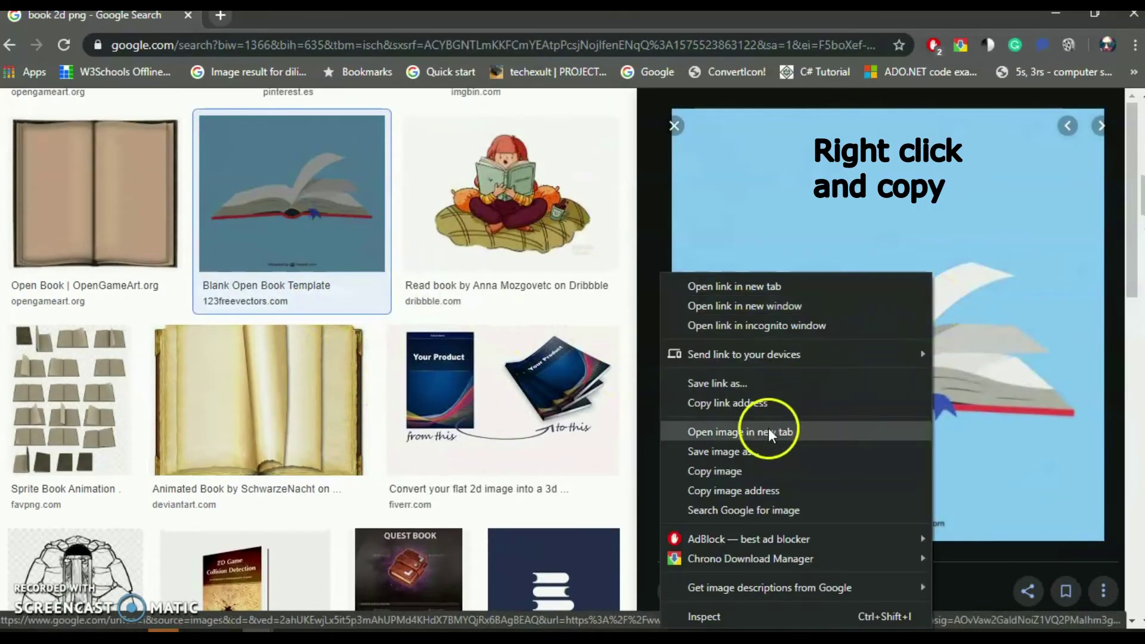
left_click(727, 472)
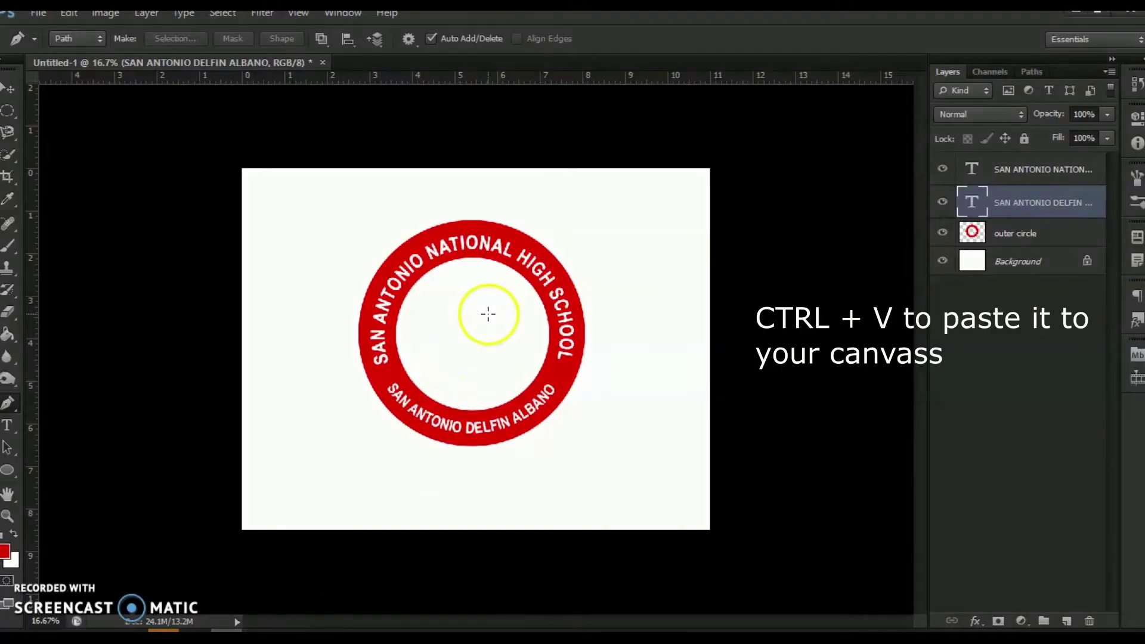
- Return to the logo document, paste the copied book image and move its layer above both text layers
right_click(488, 315)
left_click(488, 316)
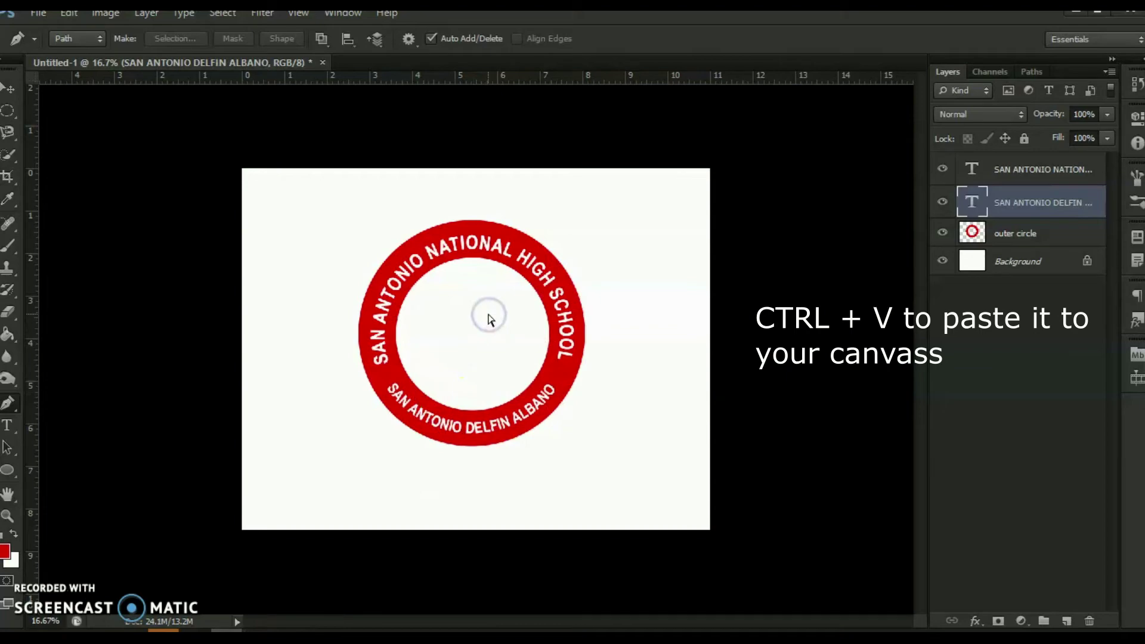
key("ctrl+v")
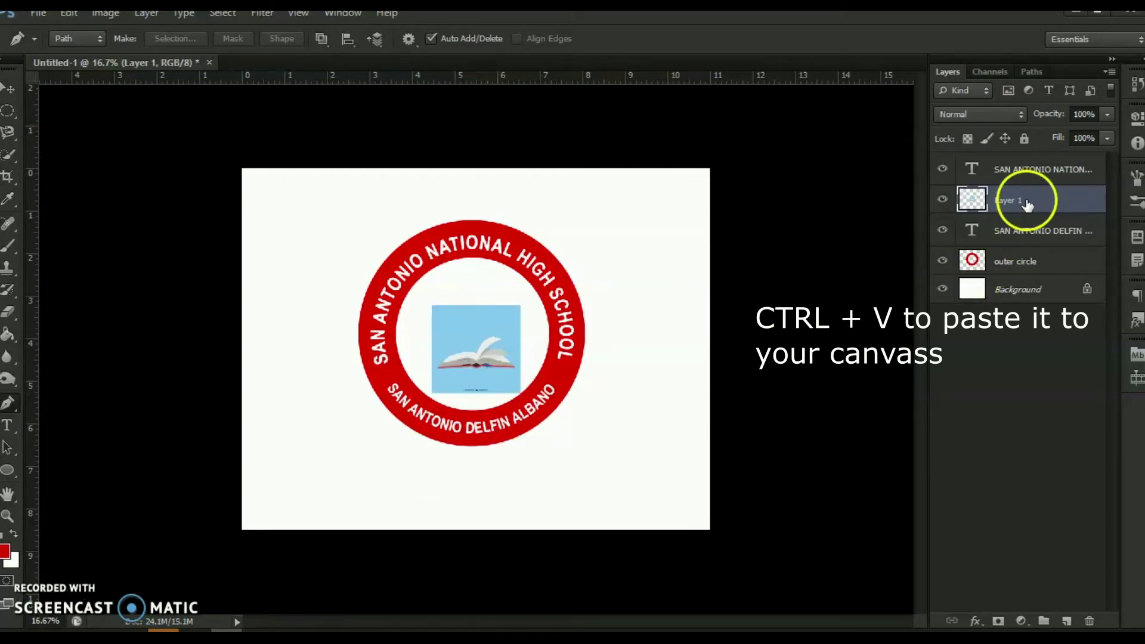
left_click_drag(1027, 205, 1017, 263)
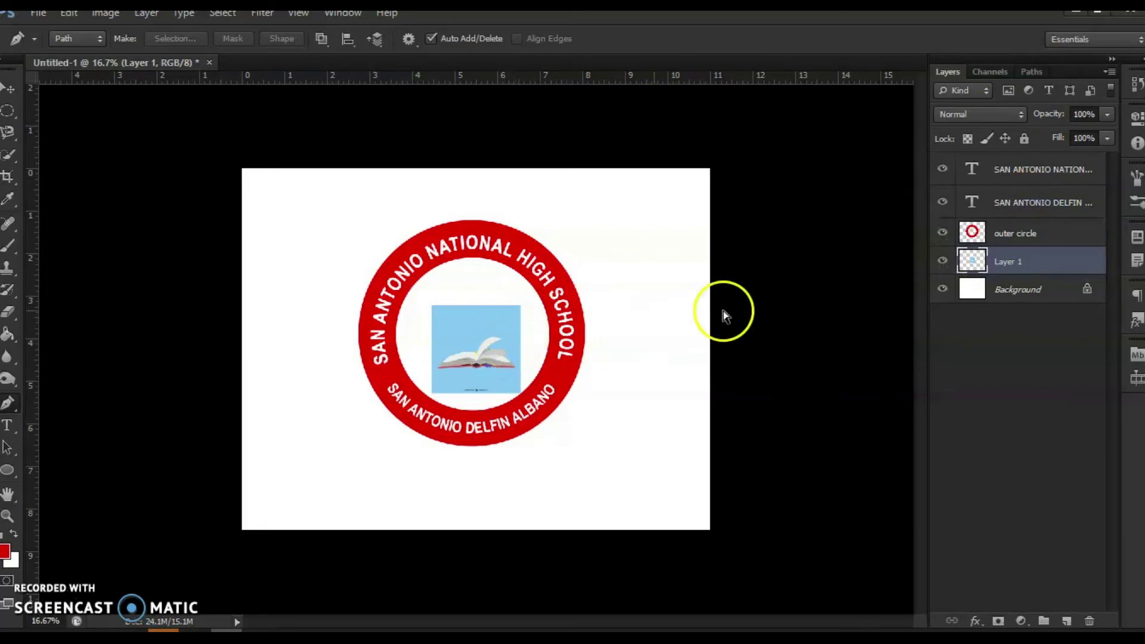
left_click_drag(1025, 202, 1025, 160)
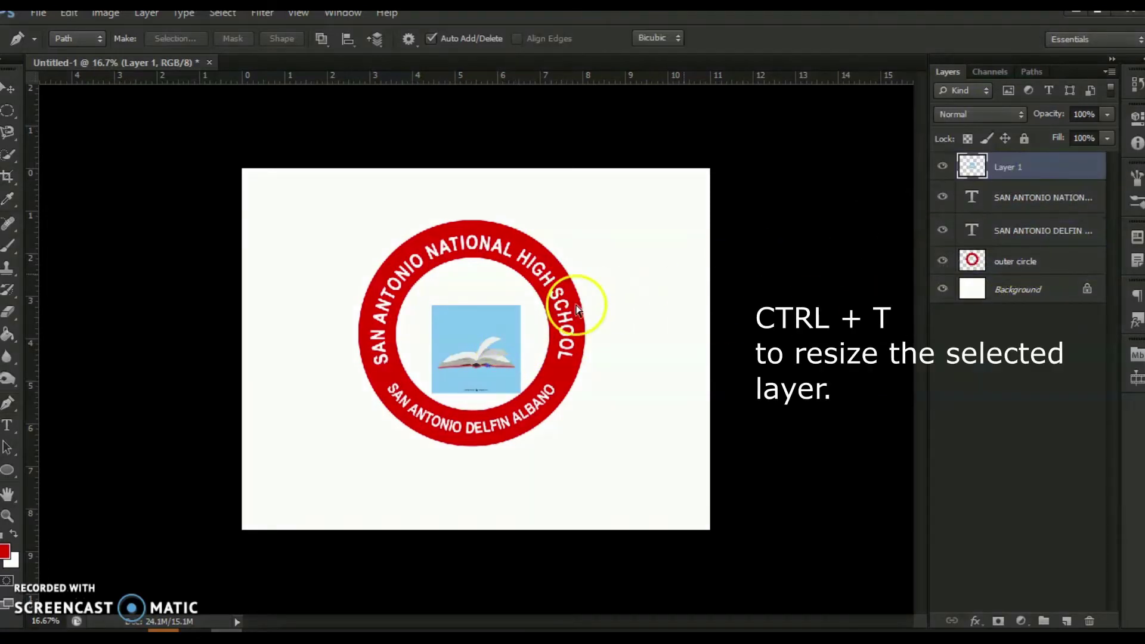
- Scale the pasted book image to about 217% and position it over the lower part of the ring
key("ctrl+t")
left_click_drag(521, 305, 657, 238)
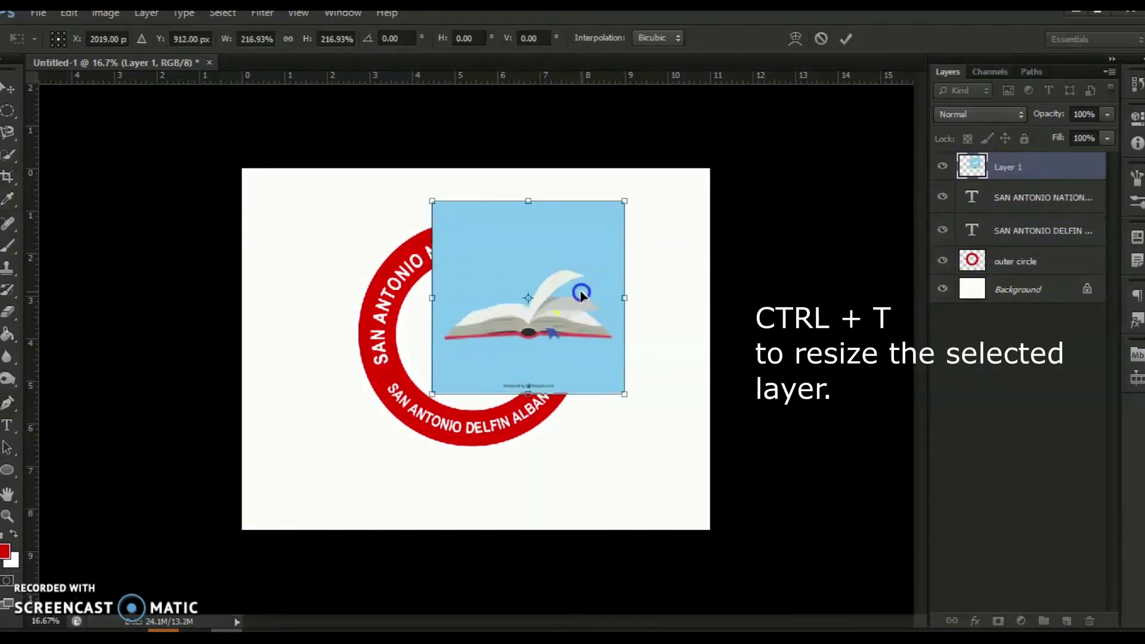
left_click_drag(582, 293, 560, 345)
key("p")
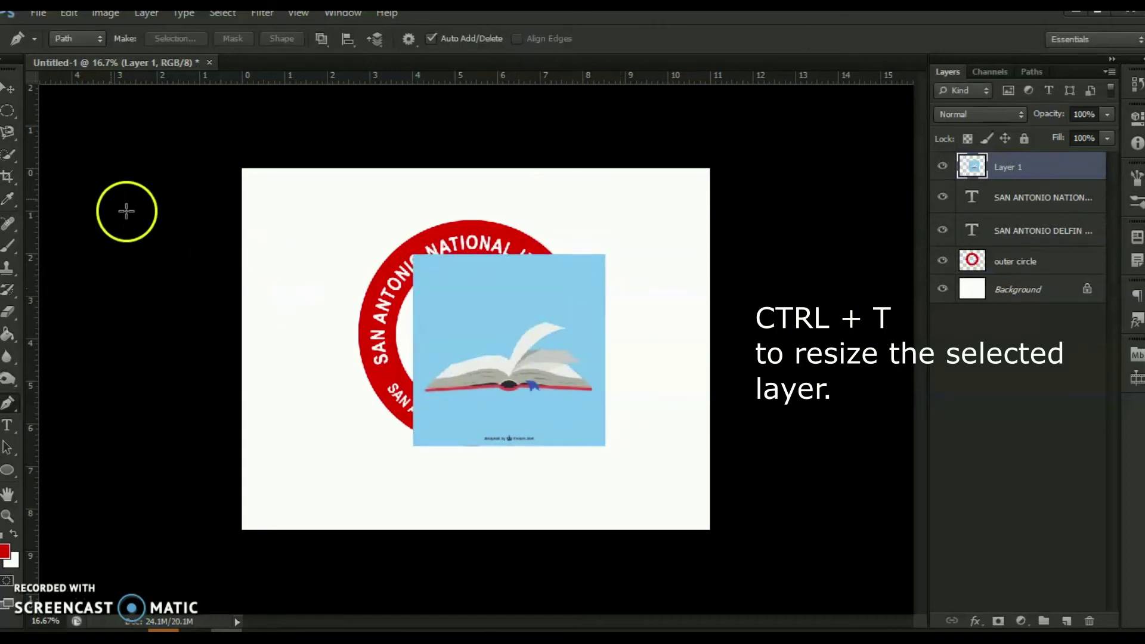
- Select the whole open book with the Quick Selection tool and separate it into its own layer using Layer Via Cut
left_click(7, 154)
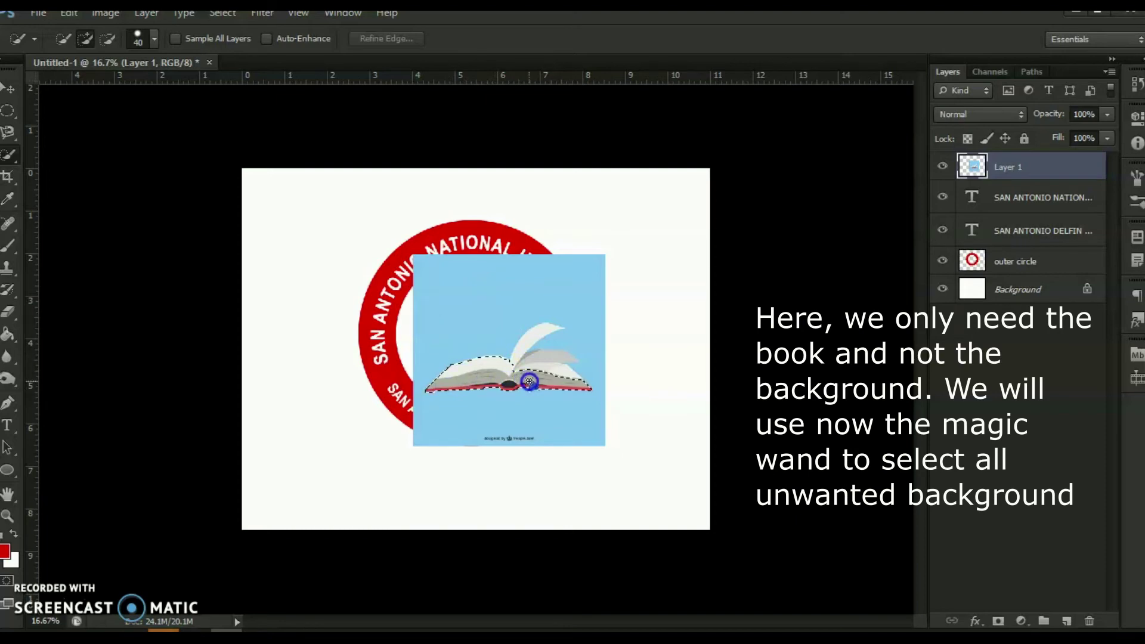
left_click_drag(526, 343, 504, 368)
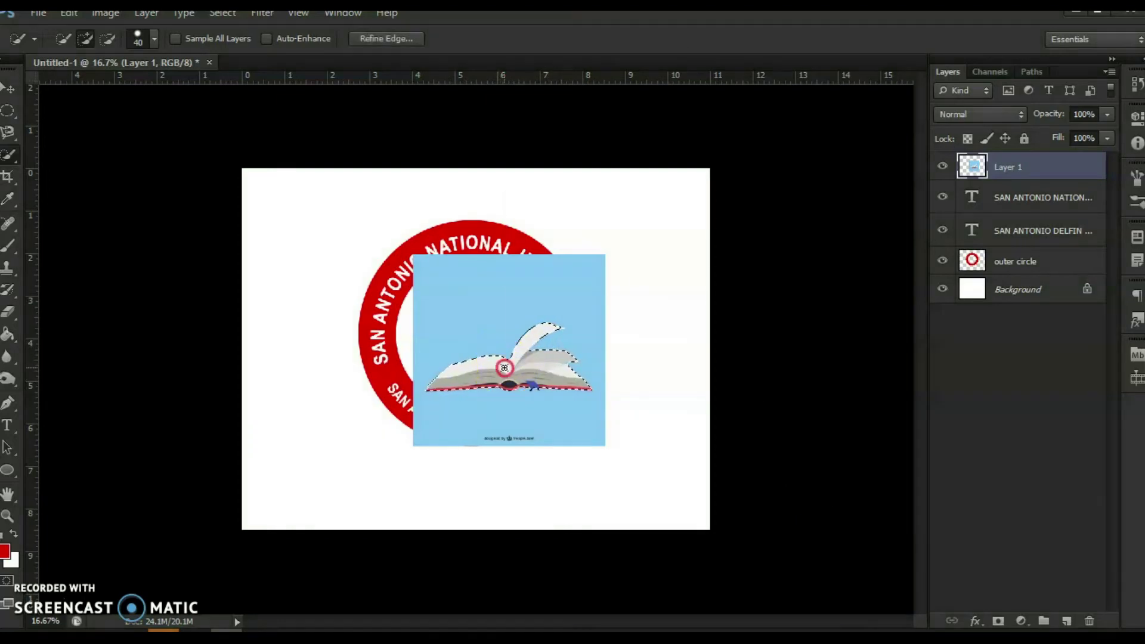
right_click(504, 368)
left_click(560, 212)
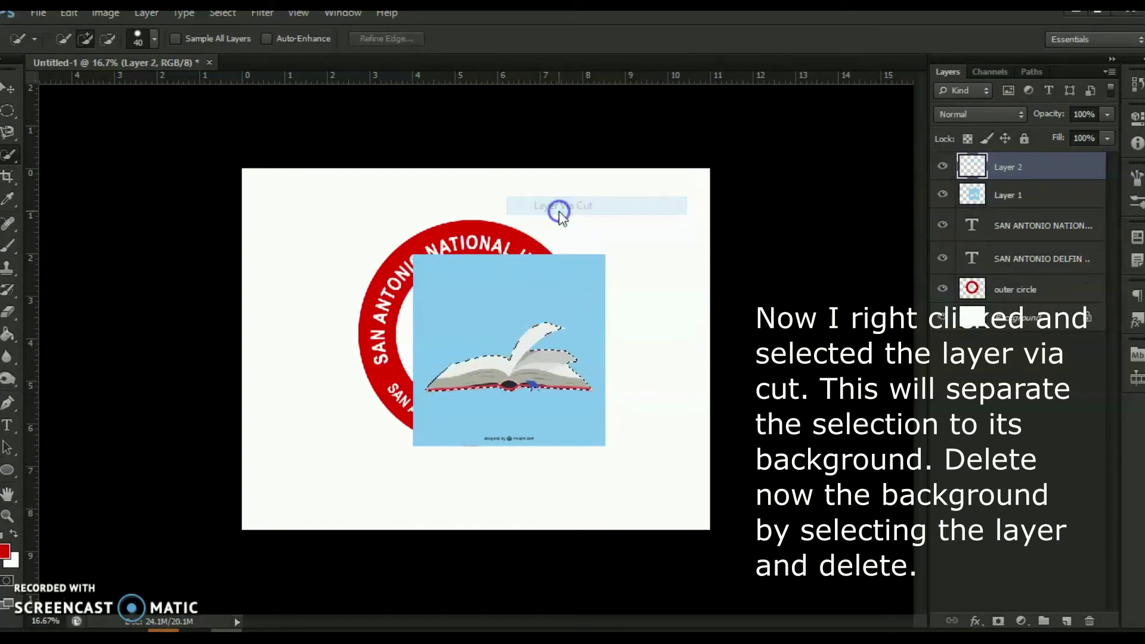
- Toggle Layer 1's visibility off and on twice to check the book cut-out, and delete that blue background layer
left_click(943, 194)
left_click(944, 195)
left_click(943, 194)
left_click(943, 194)
left_click(1005, 198)
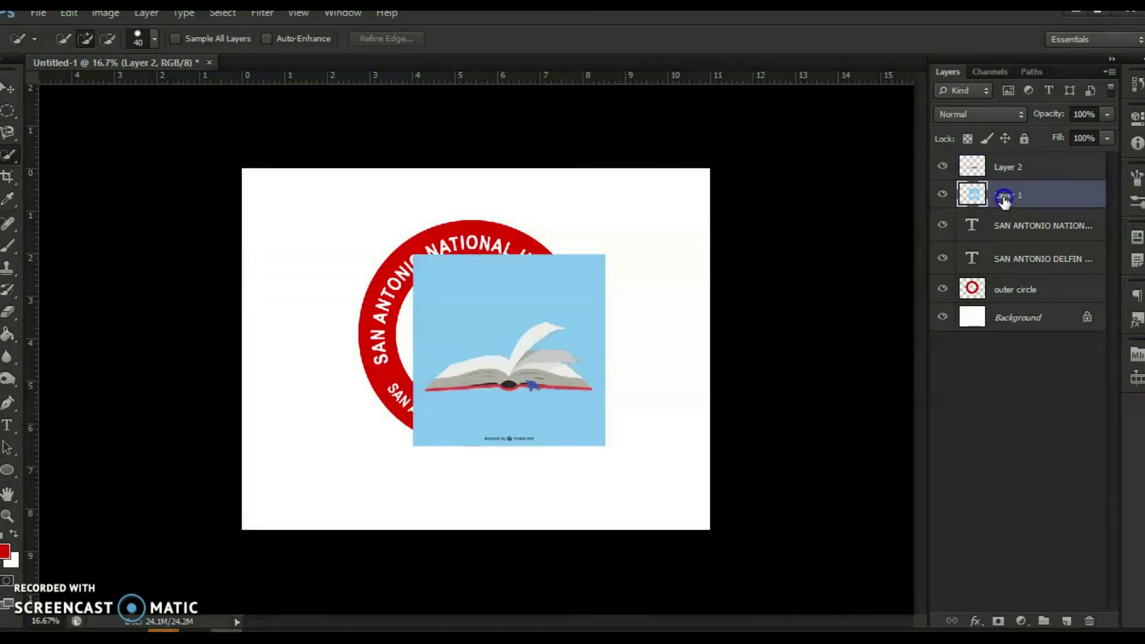
right_click(1017, 203)
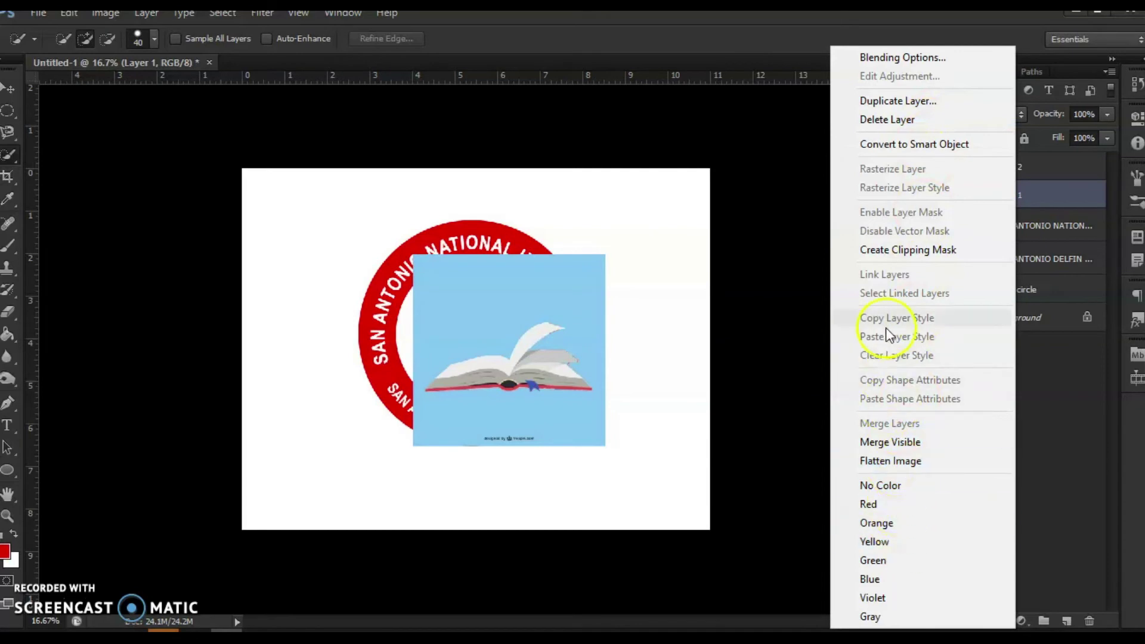
left_click(874, 121)
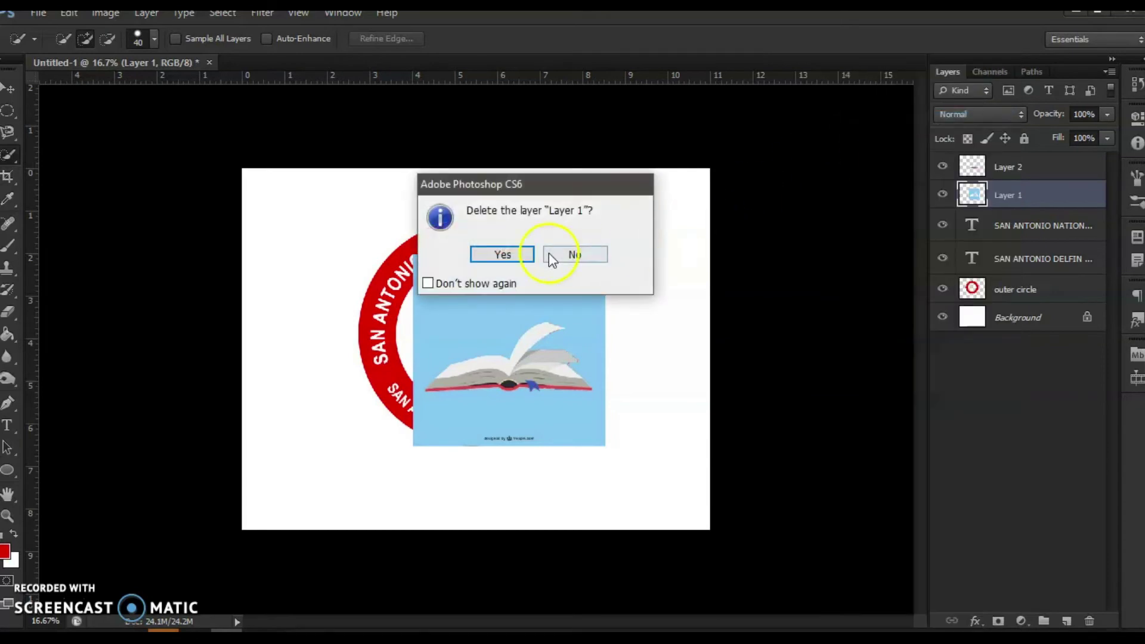
left_click(507, 254)
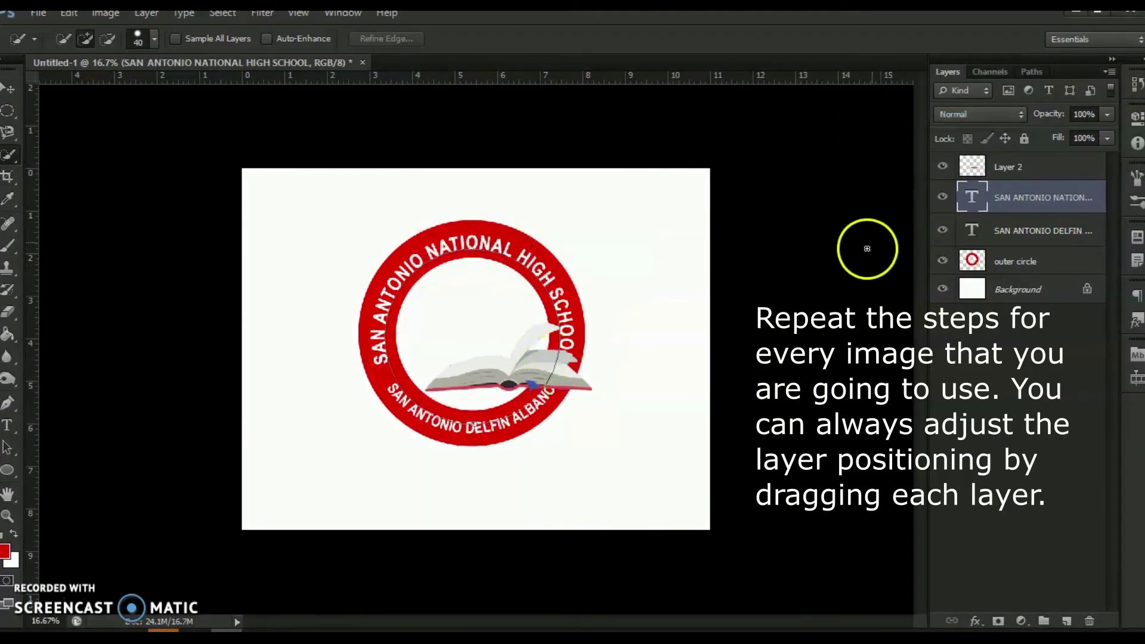
- Move the cut-out book on Layer 2 inside the ring and scale it down to fit the lower inner area
left_click(1025, 170)
left_click(8, 90)
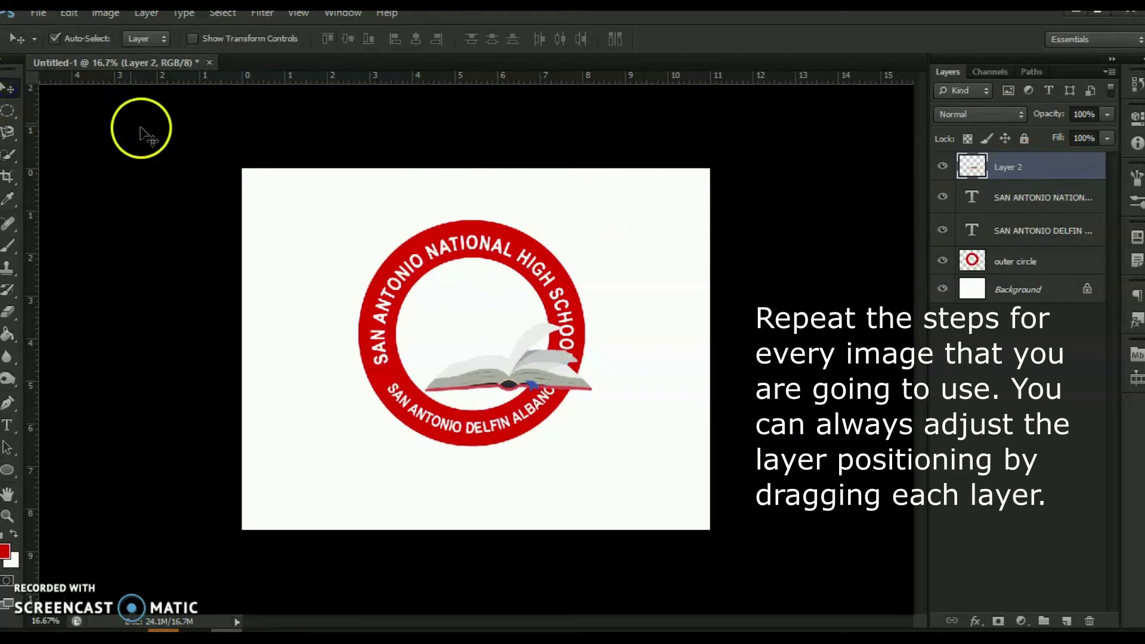
left_click_drag(498, 370, 468, 336)
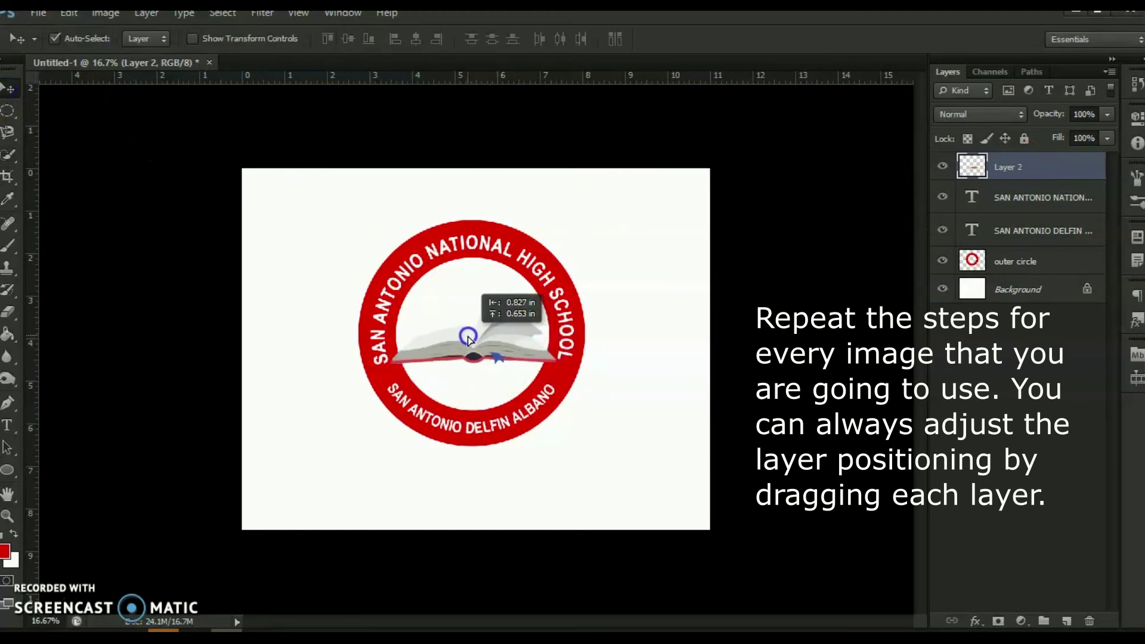
key("ctrl+t")
left_click_drag(557, 289, 494, 371)
- Switch to the browser, go back to the "book" image results and search the images for "torch animated"
left_click(444, 506)
left_click(268, 563)
left_click(36, 73)
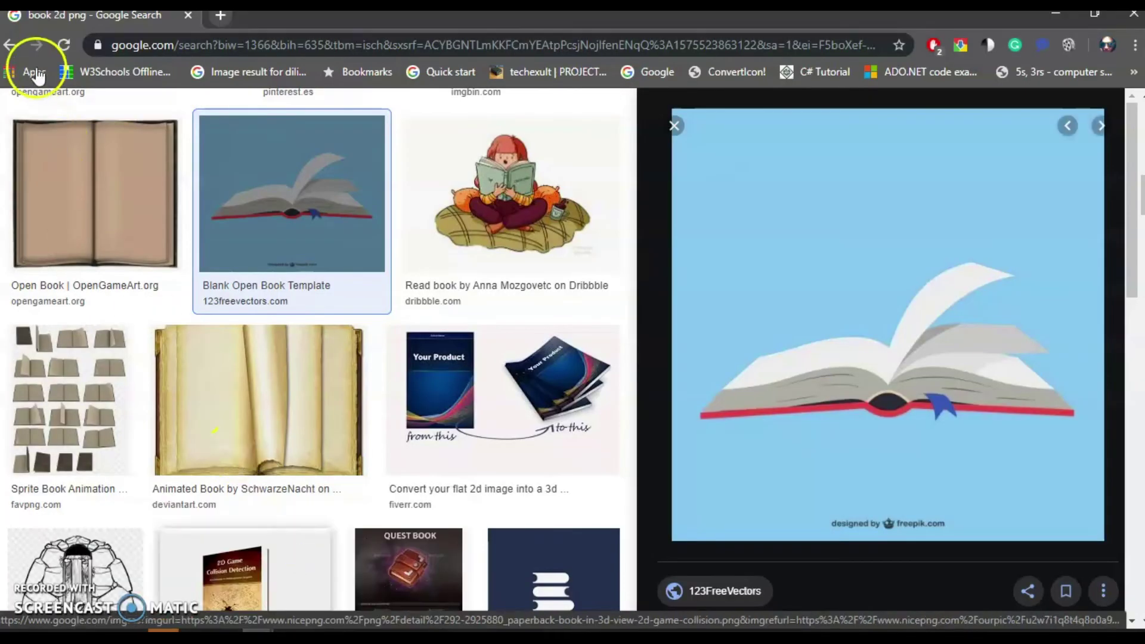
left_click(10, 44)
left_click(10, 45)
left_click(10, 45)
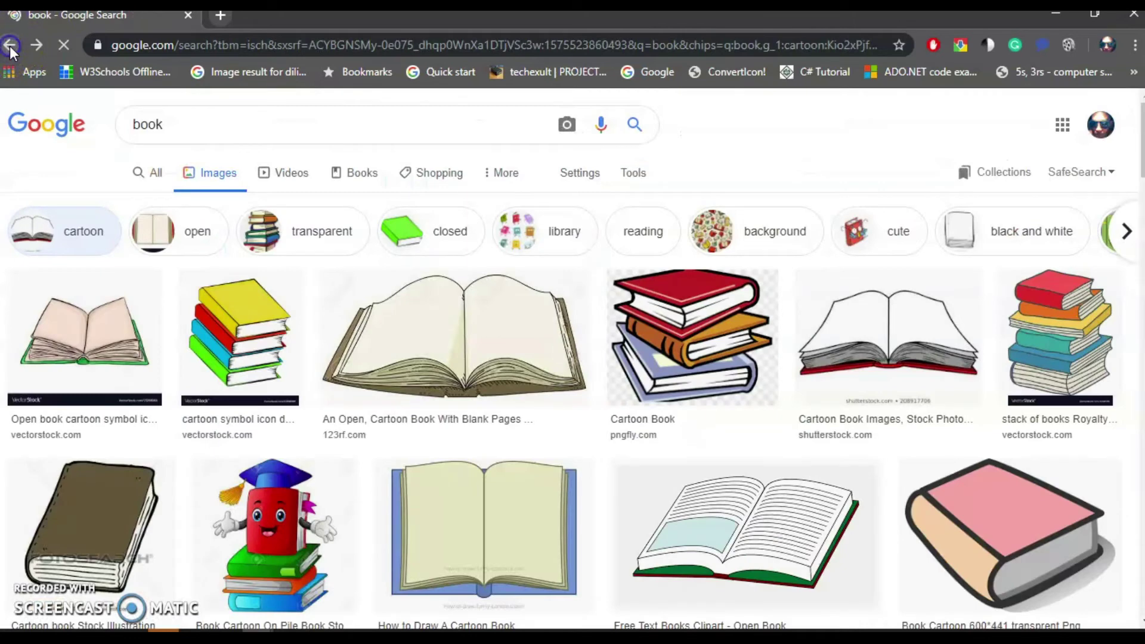
left_click(11, 45)
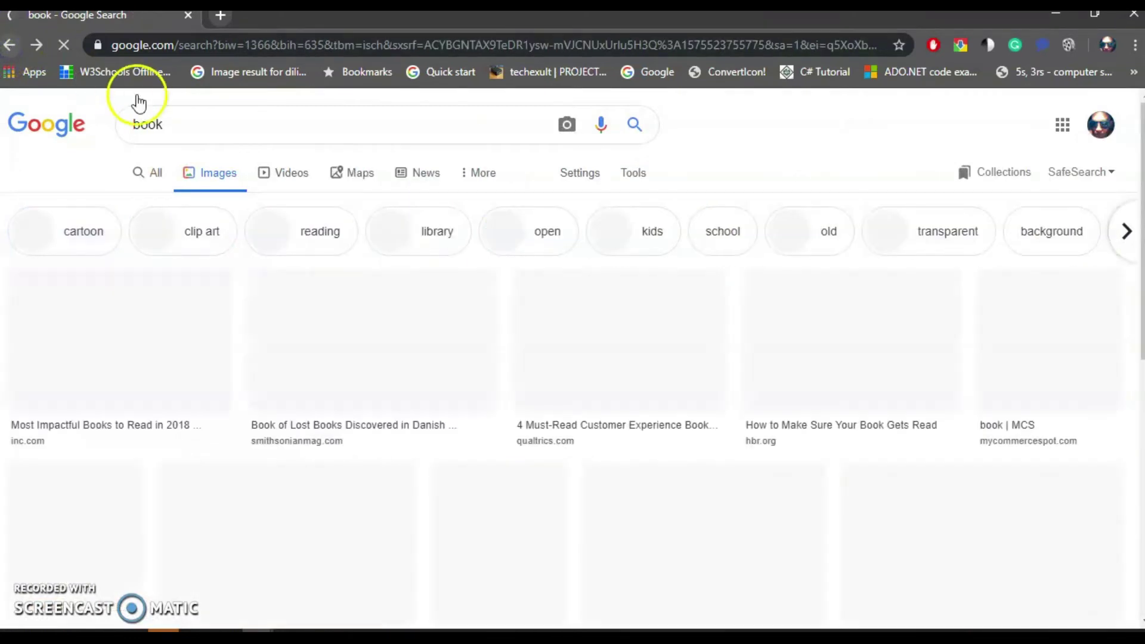
left_click_drag(187, 125, 108, 124)
type("tor")
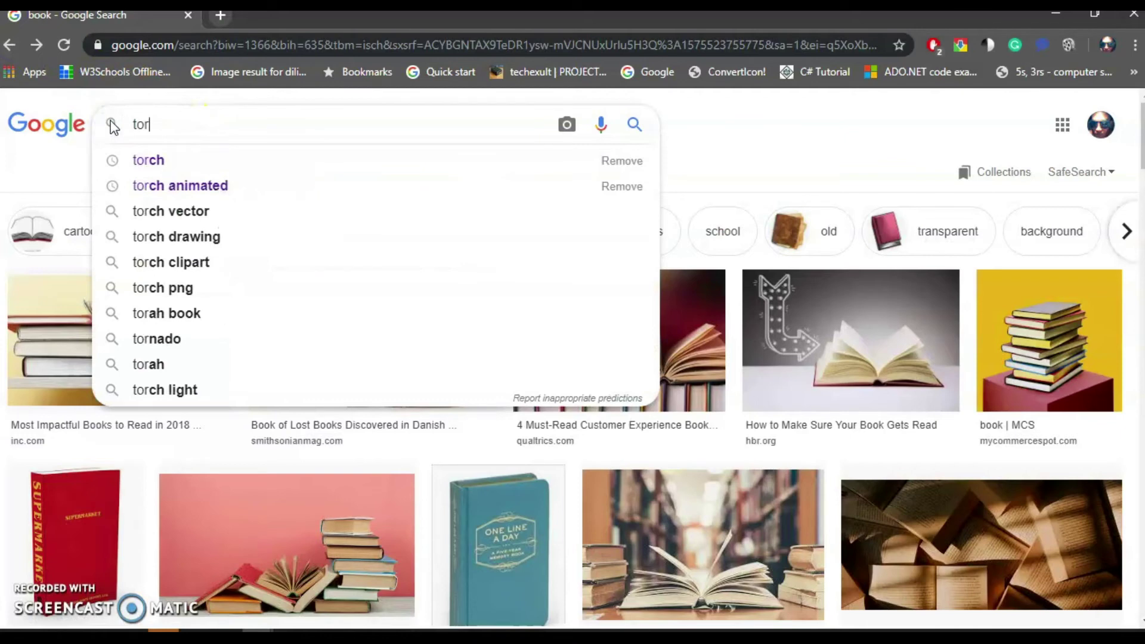
key("Down")
key("Down")
key("Return")
- Open the "Torch GIF - Find on GIFER" picture from the image results and copy the image
left_click(879, 244)
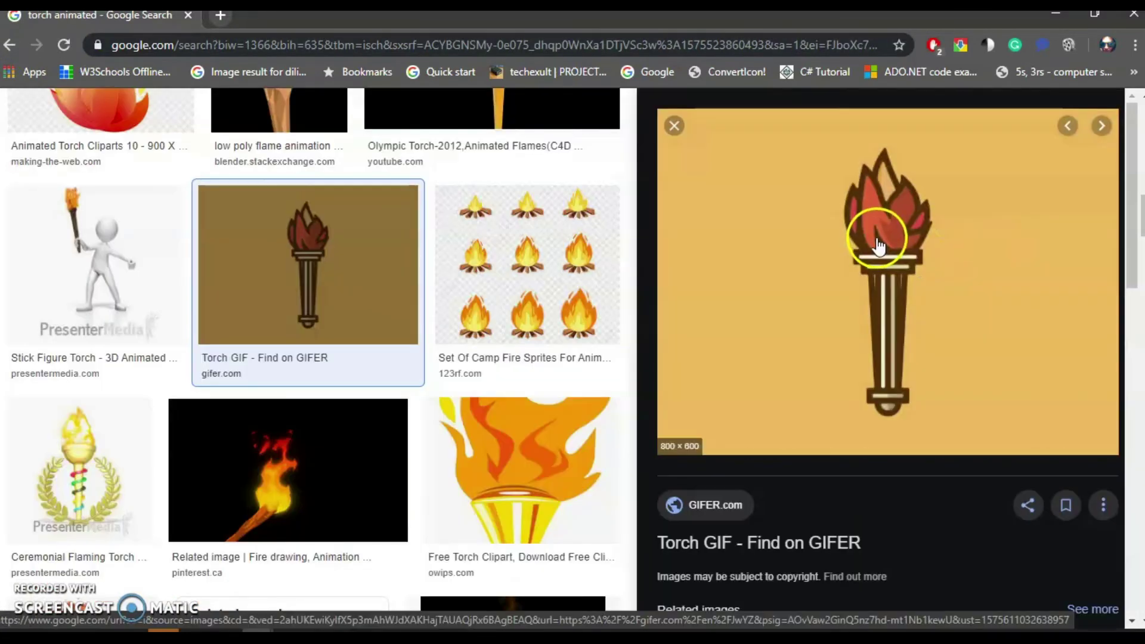
right_click(907, 230)
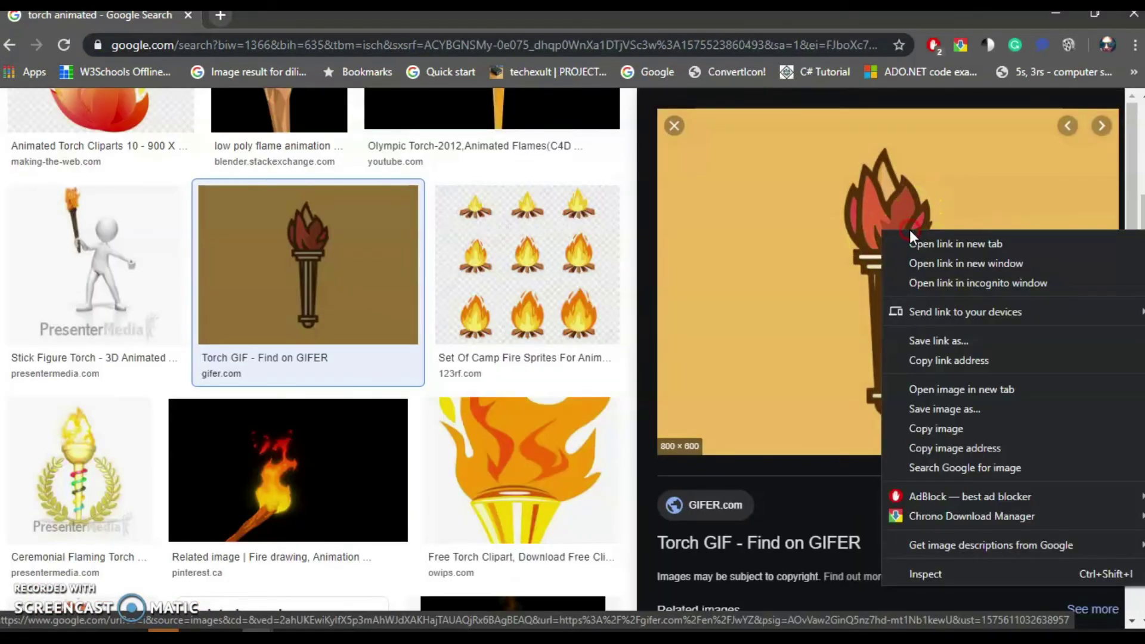
left_click(937, 426)
- Switch to Photoshop, paste the torch image into the logo, centre the torch above the book and scale it to about 155%
left_click(277, 627)
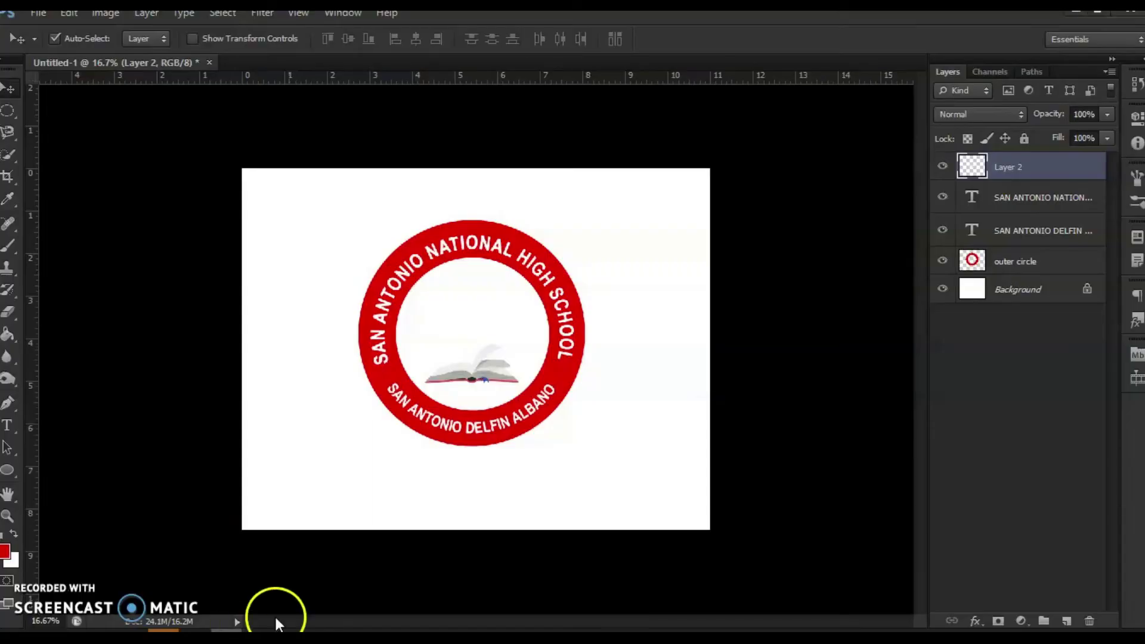
key("ctrl+v")
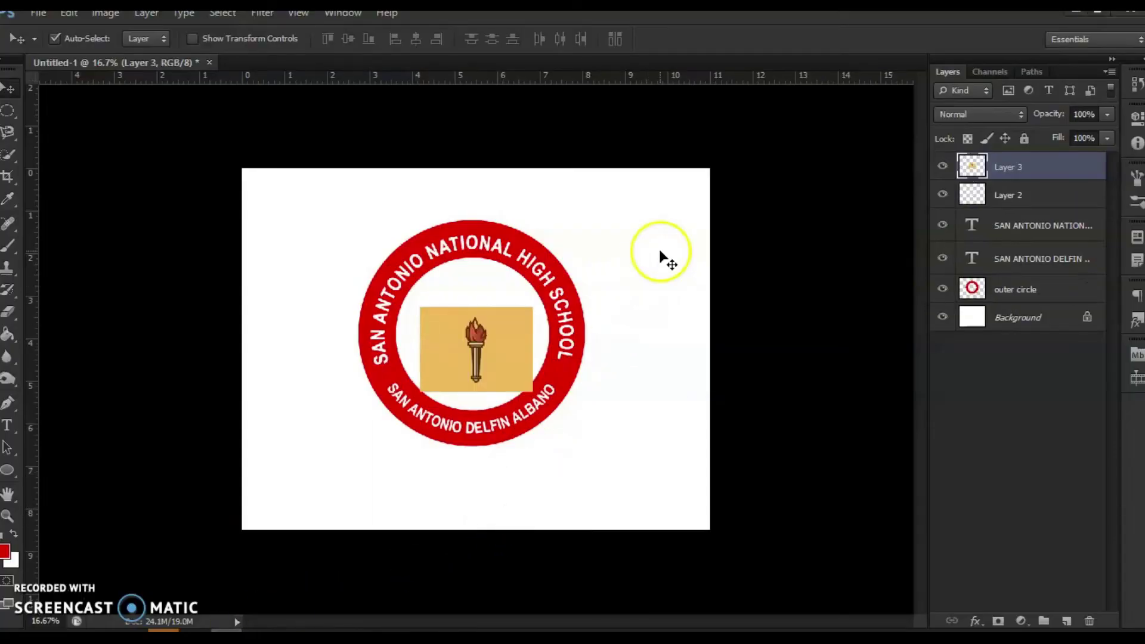
left_click_drag(485, 349, 483, 334)
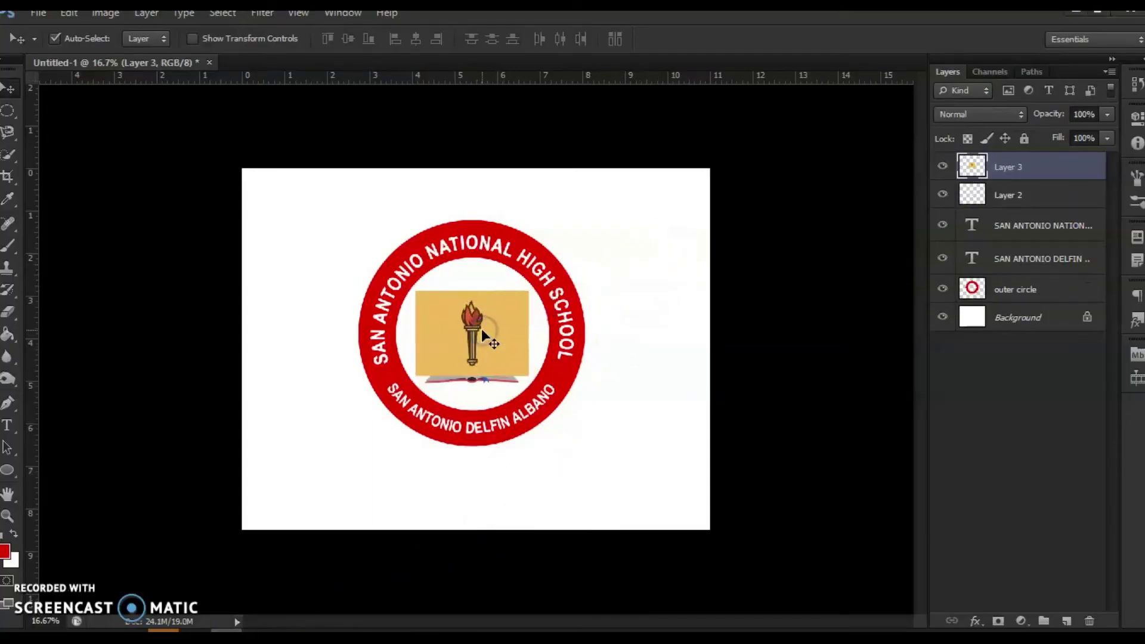
key("ctrl+t")
left_click_drag(530, 289, 605, 256)
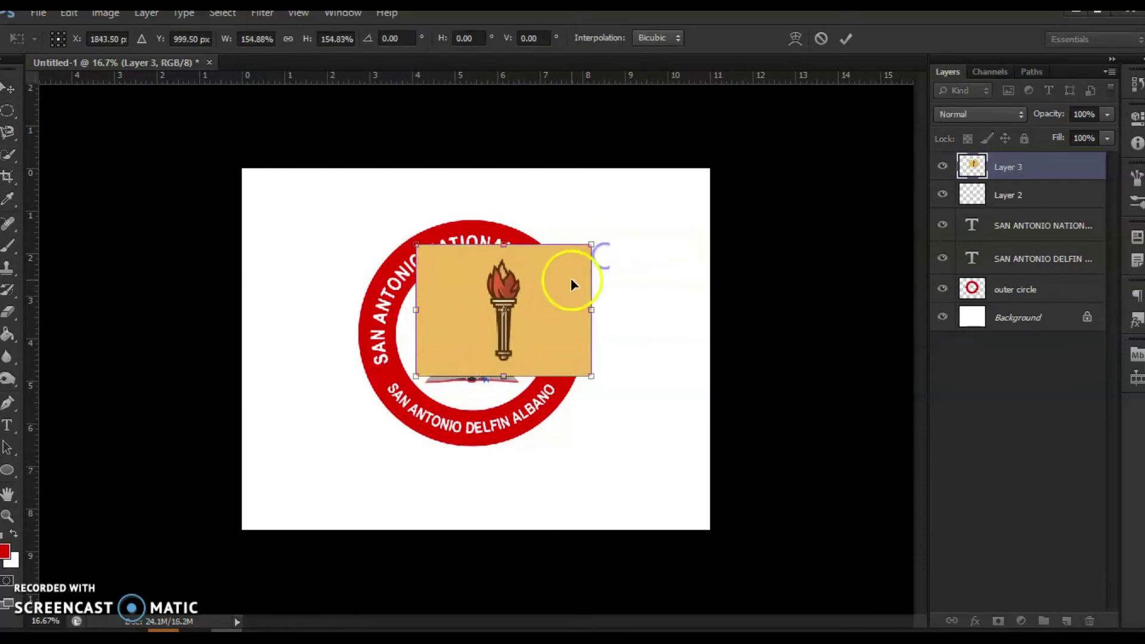
key("Return")
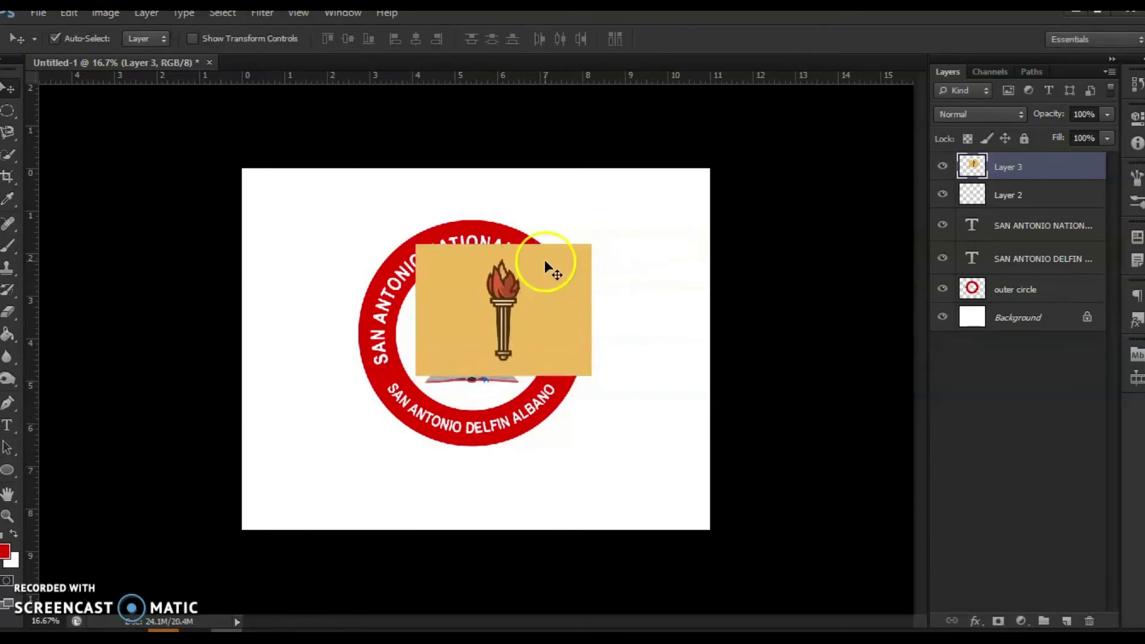
- Select the torch with the Quick Selection tool and separate it from its background using Layer Via Cut
left_click(13, 162)
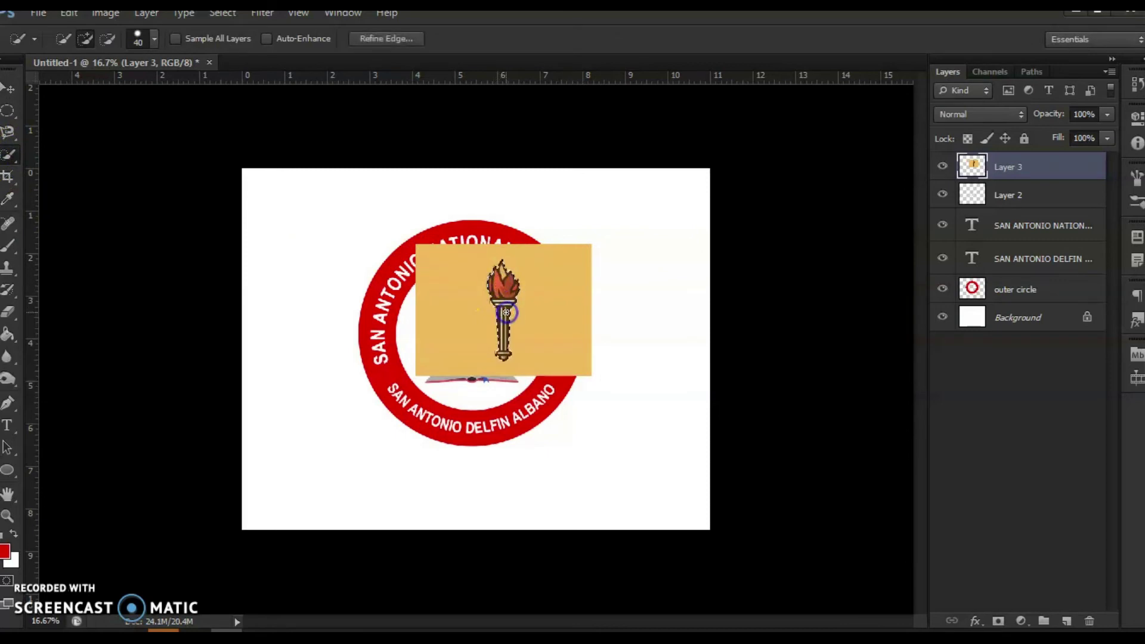
right_click(501, 291)
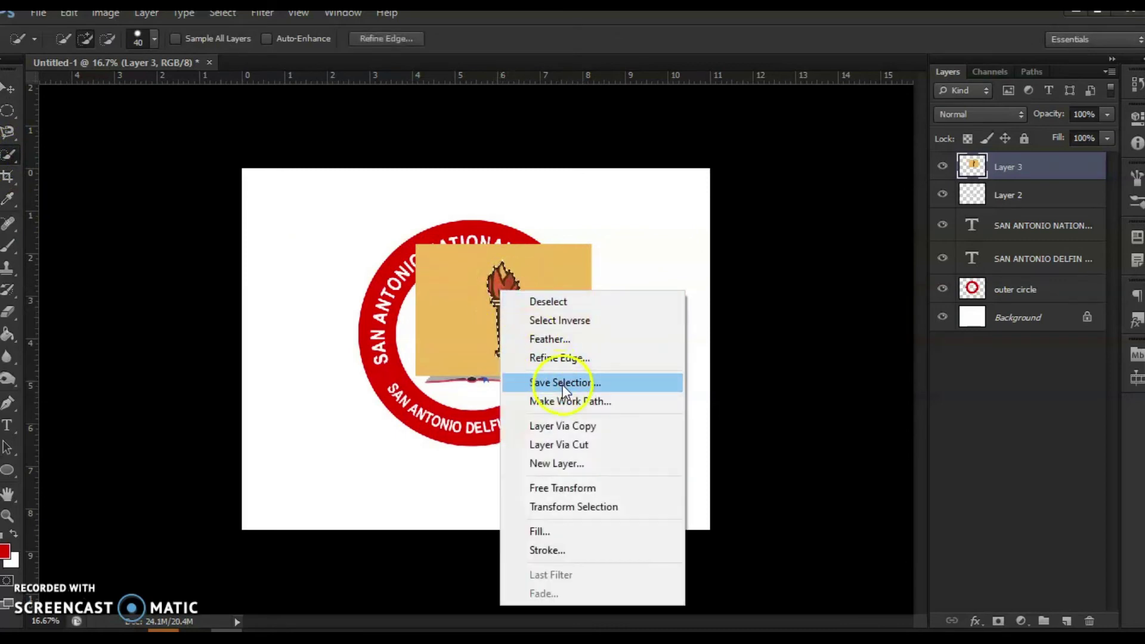
left_click(576, 444)
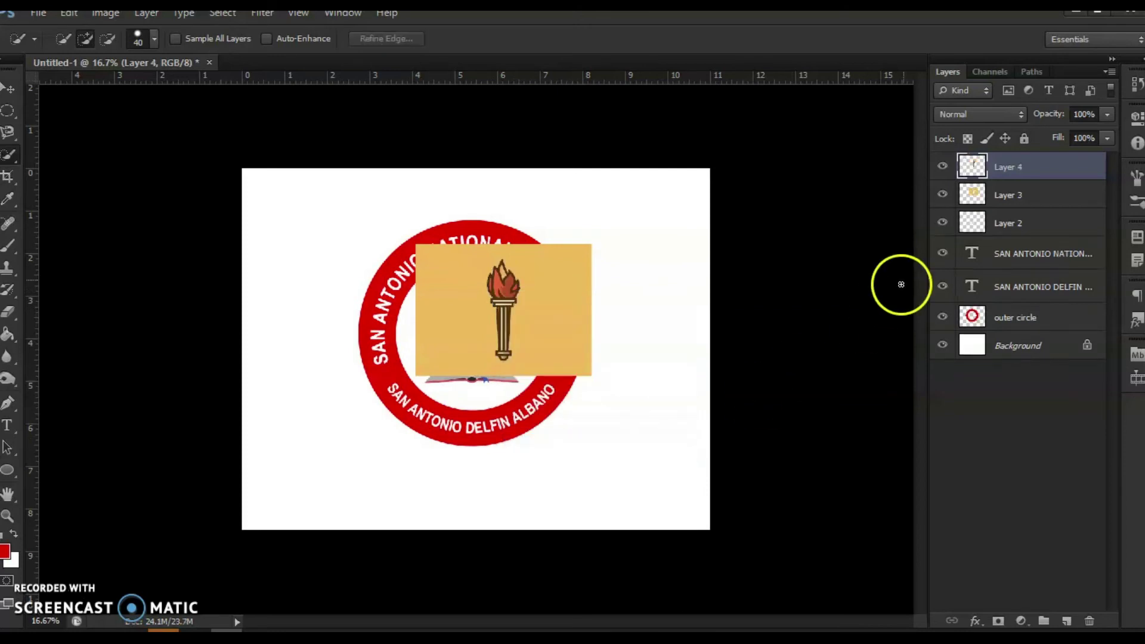
- Delete Layer 3, which holds the torch's leftover yellow background
left_click(1034, 202)
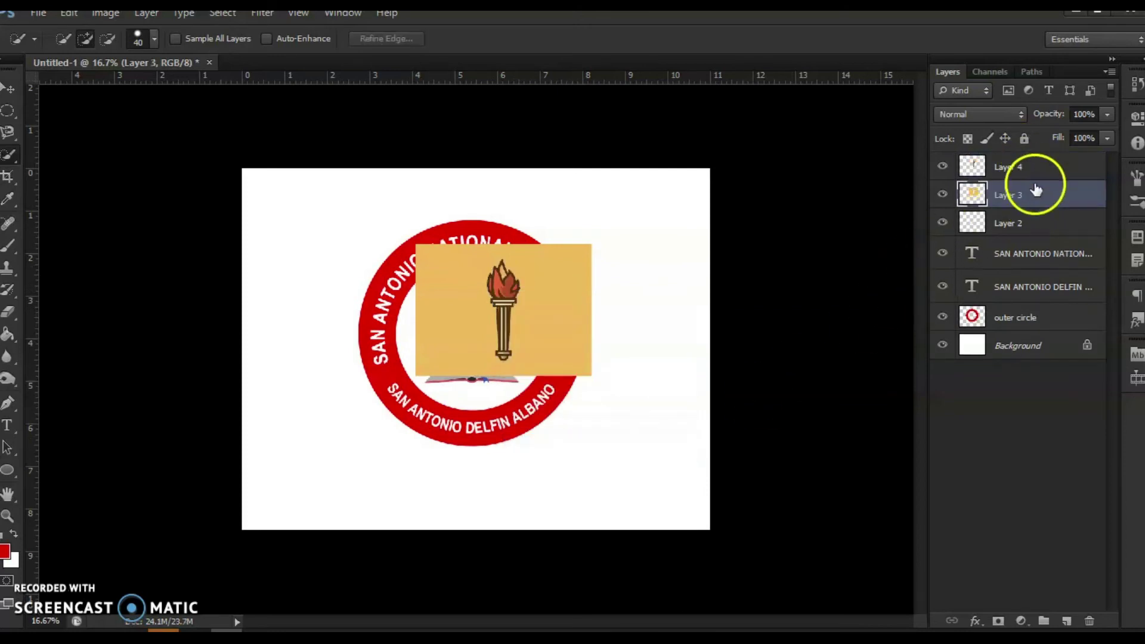
right_click(1034, 192)
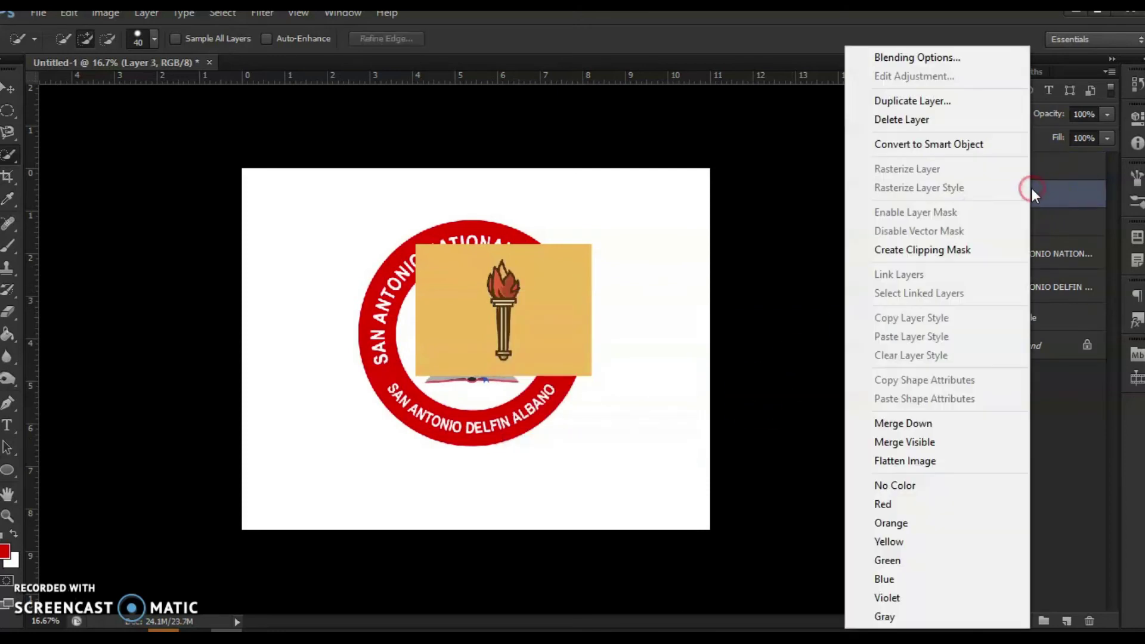
left_click(936, 120)
left_click(503, 256)
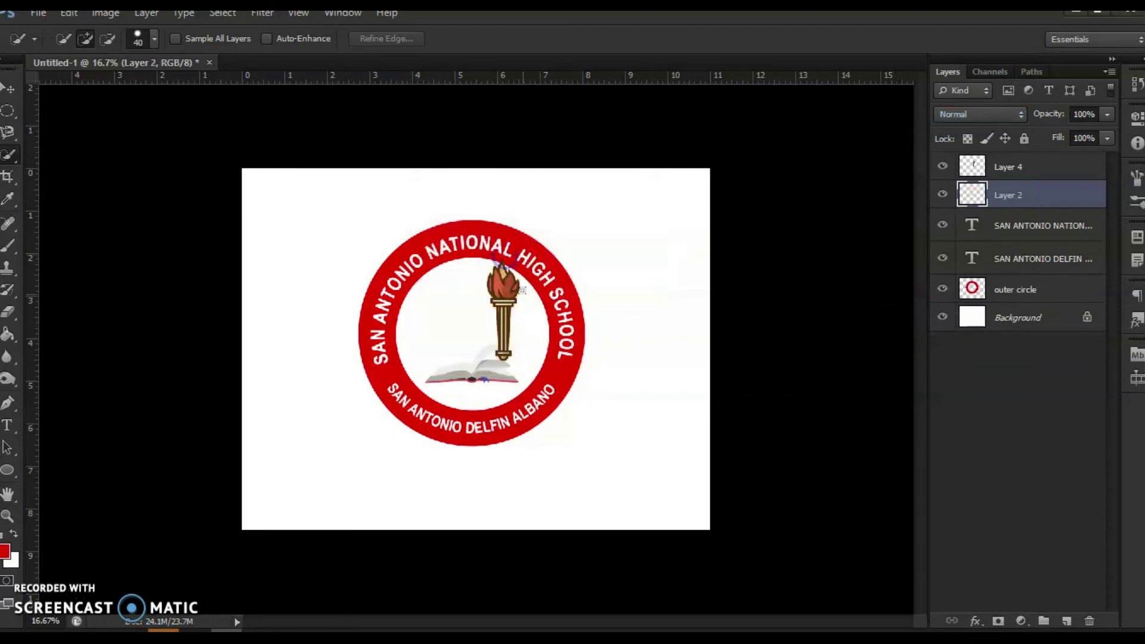
- Move the torch to the middle of the ring and shift the book on Layer 2 slightly down beneath it
left_click(8, 88)
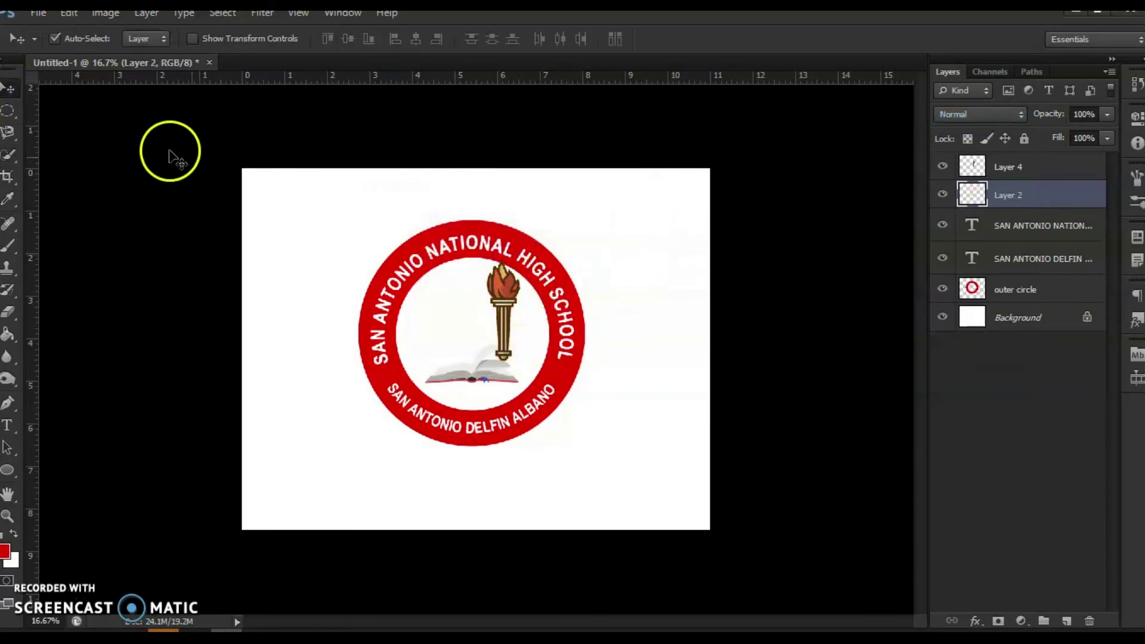
left_click_drag(500, 291, 470, 309)
left_click(980, 204)
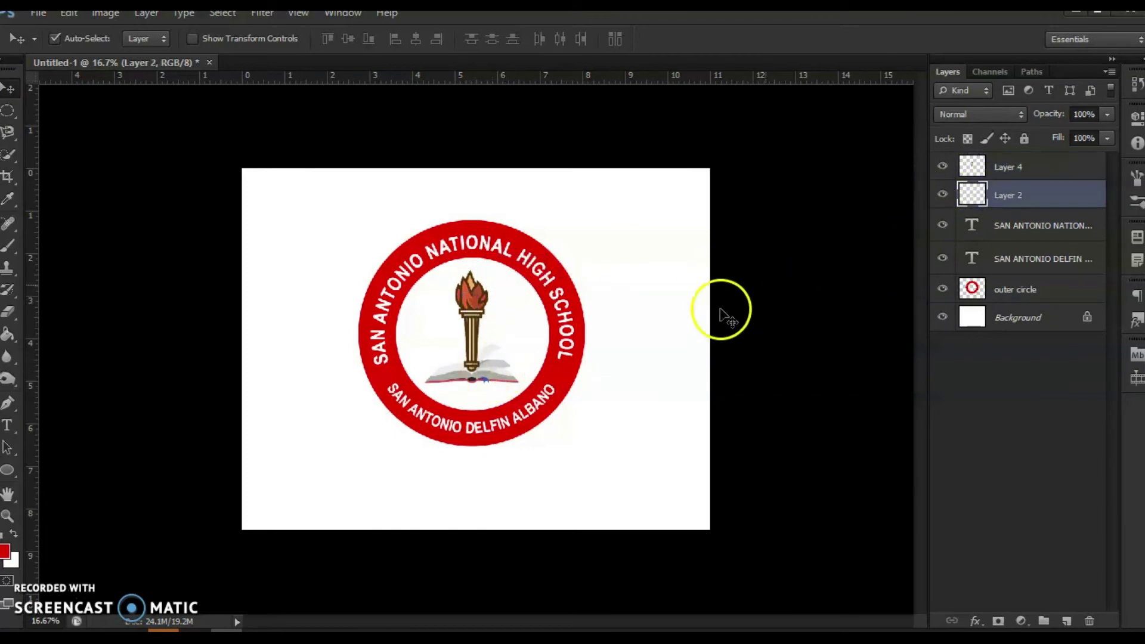
left_click_drag(490, 376, 488, 385)
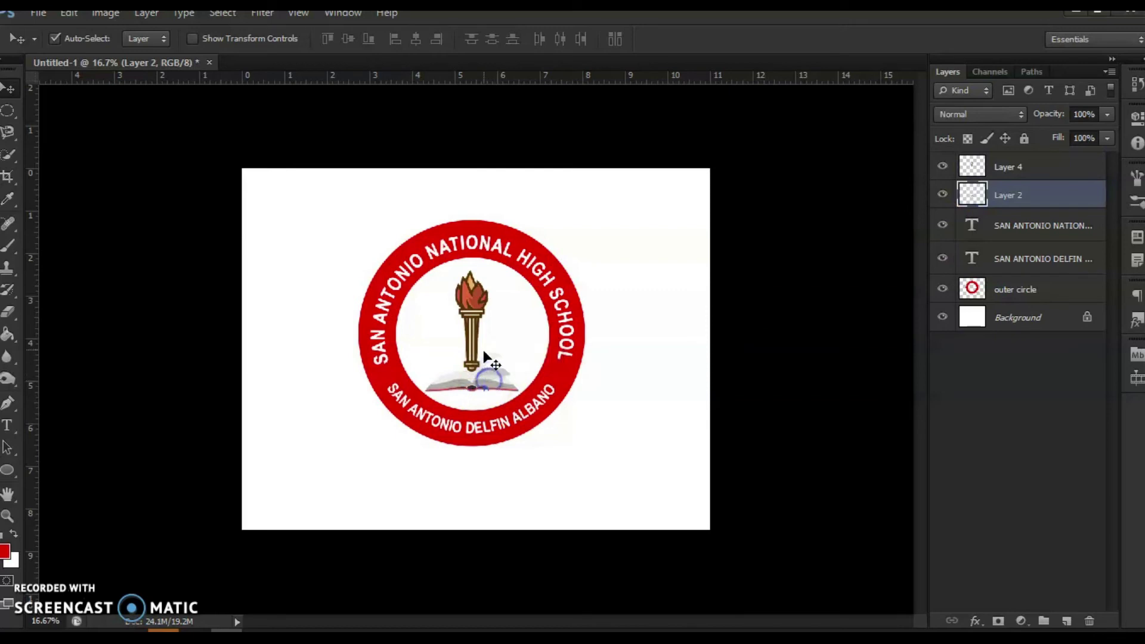
- Bring the book on Layer 2 in front of the torch and enlarge the torch on Layer 4 to nearly span the ring's inner height
left_click_drag(1013, 193, 1001, 168)
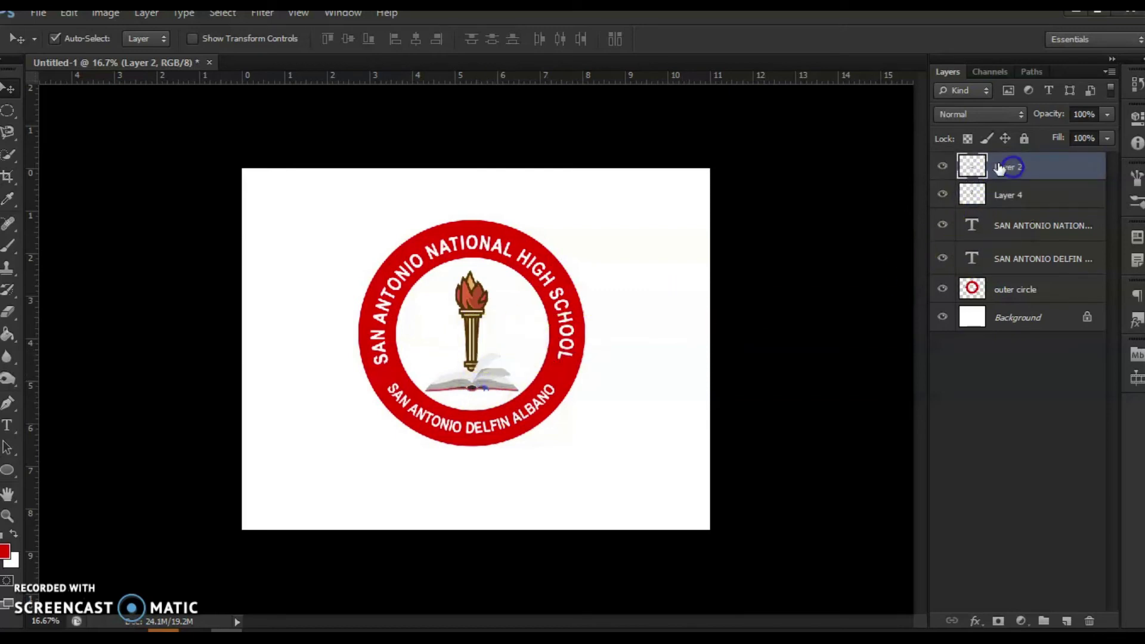
left_click(987, 203)
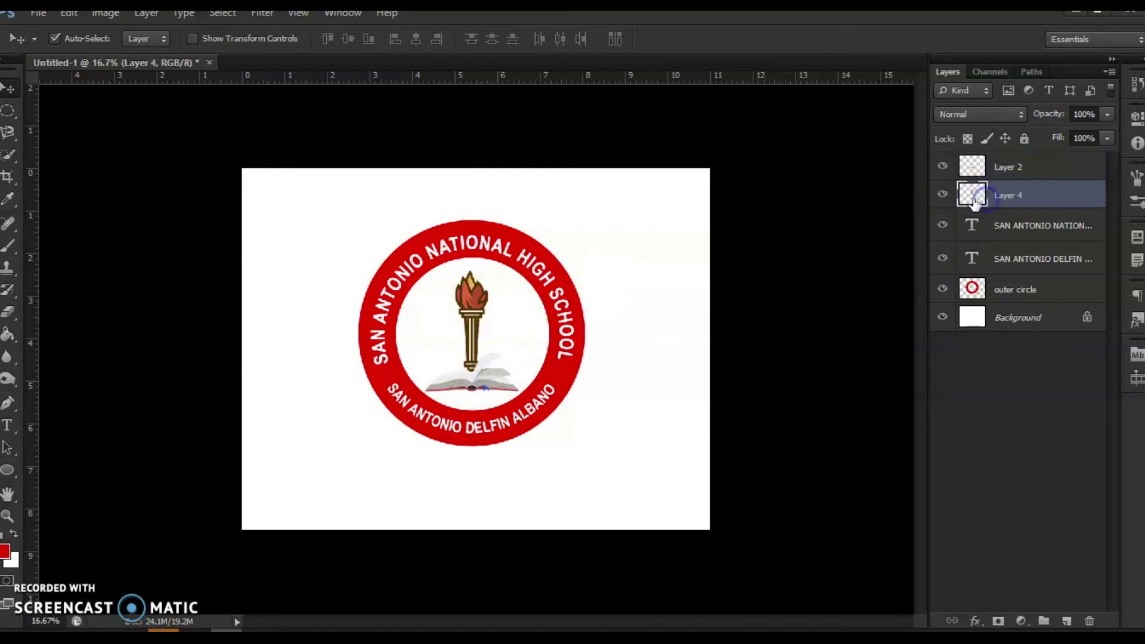
key("ctrl+t")
left_click_drag(456, 375, 444, 403)
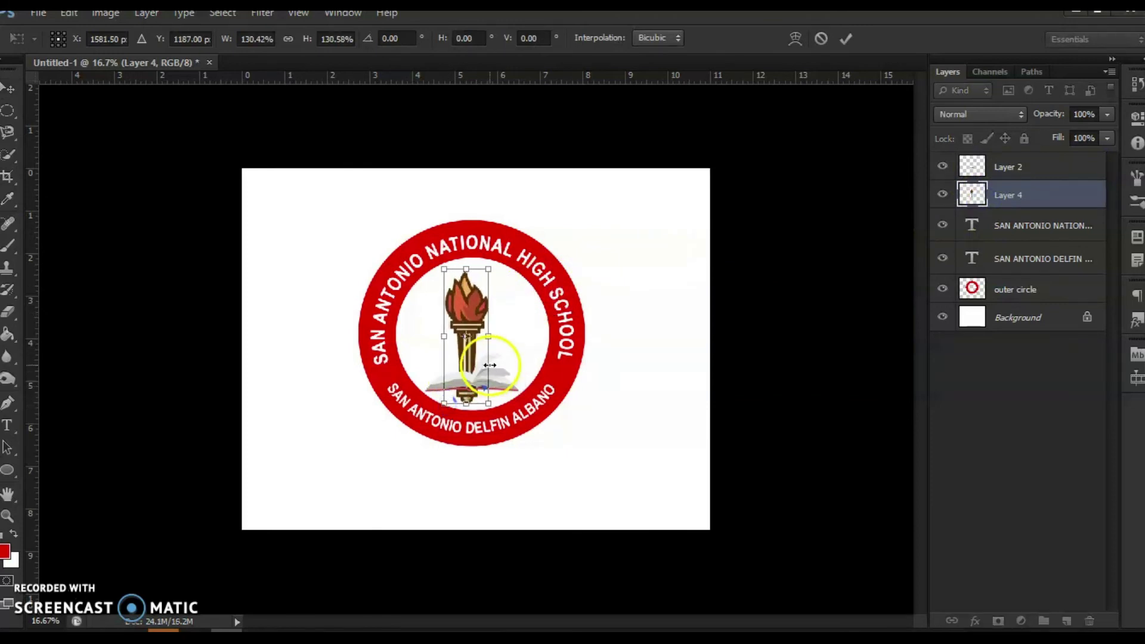
left_click_drag(494, 271, 480, 294)
key("Return")
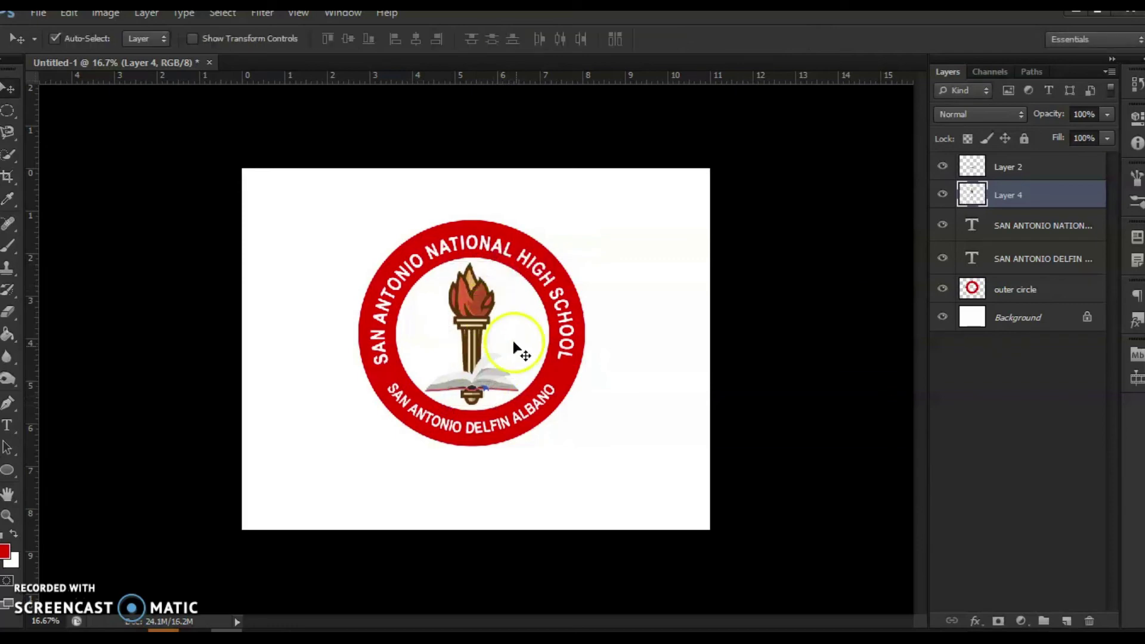
- Scale the book on Layer 2 to about 116% and centre it across the lower part of the torch handle
left_click(972, 167)
left_click_drag(488, 372, 488, 377)
key("ctrl+t")
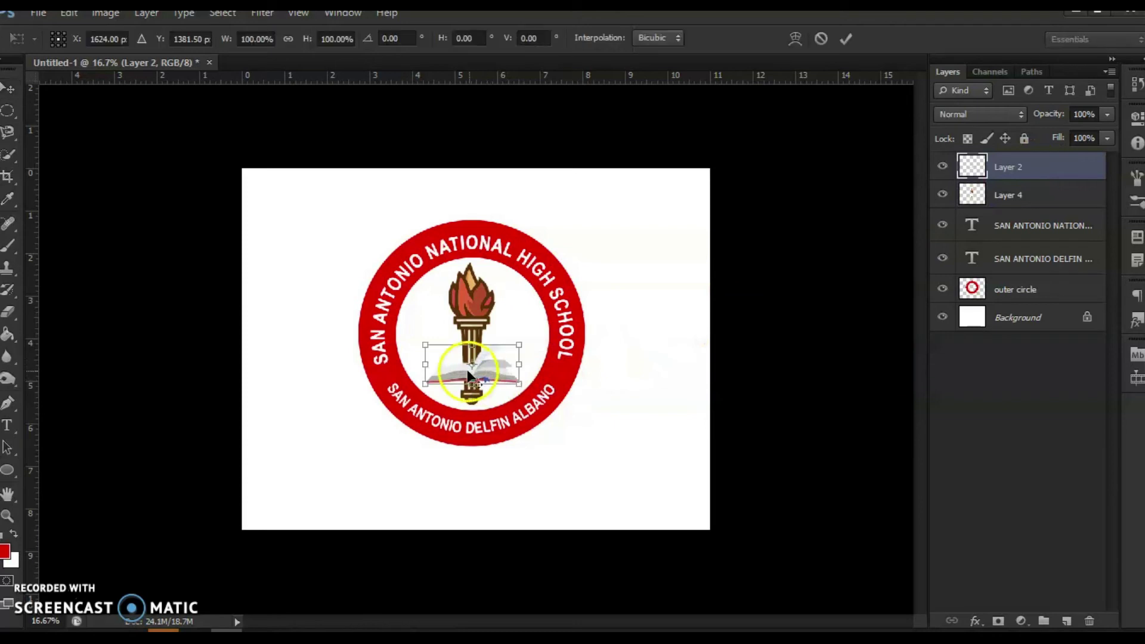
left_click_drag(418, 349, 411, 339)
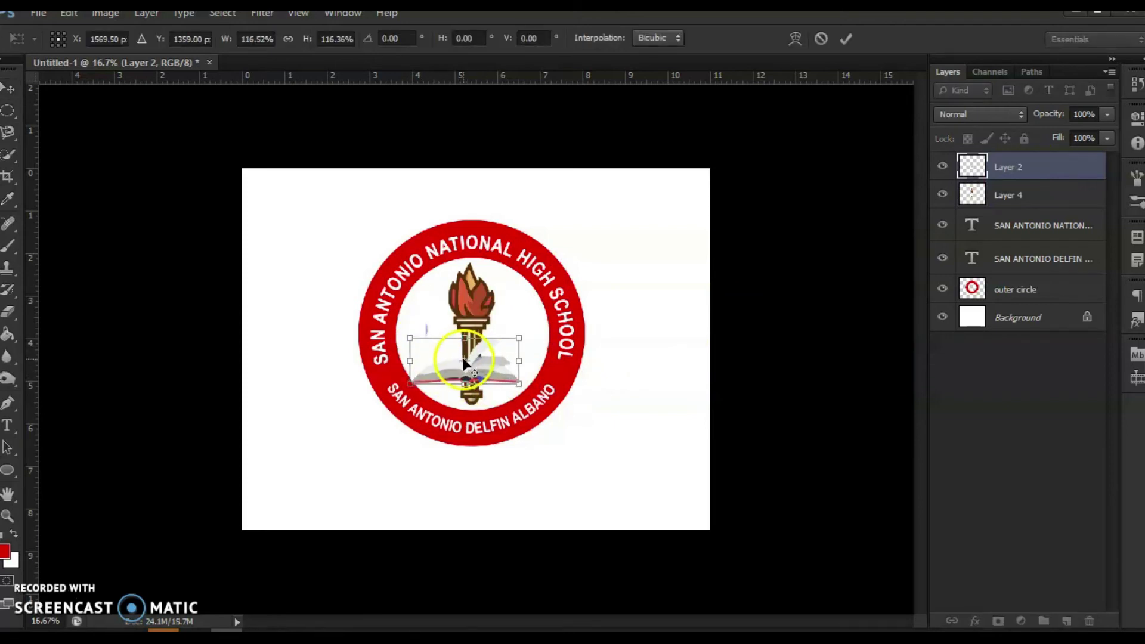
left_click_drag(494, 368, 504, 362)
key("Return")
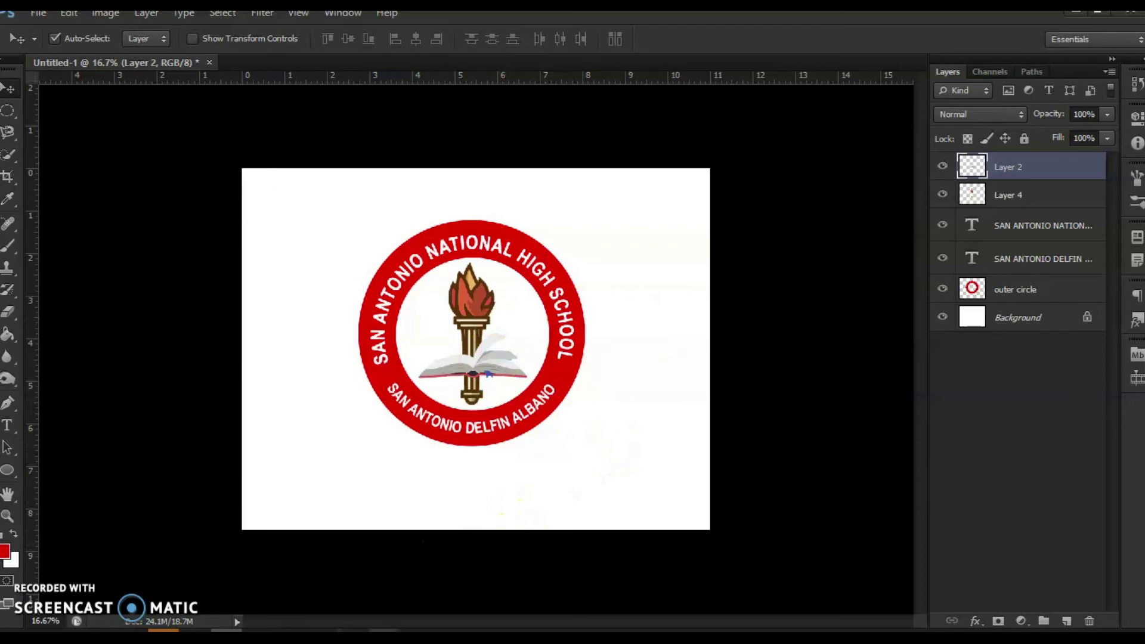
- Save the document as Logo in Photoshop format in the Training Slides folder
left_click(38, 13)
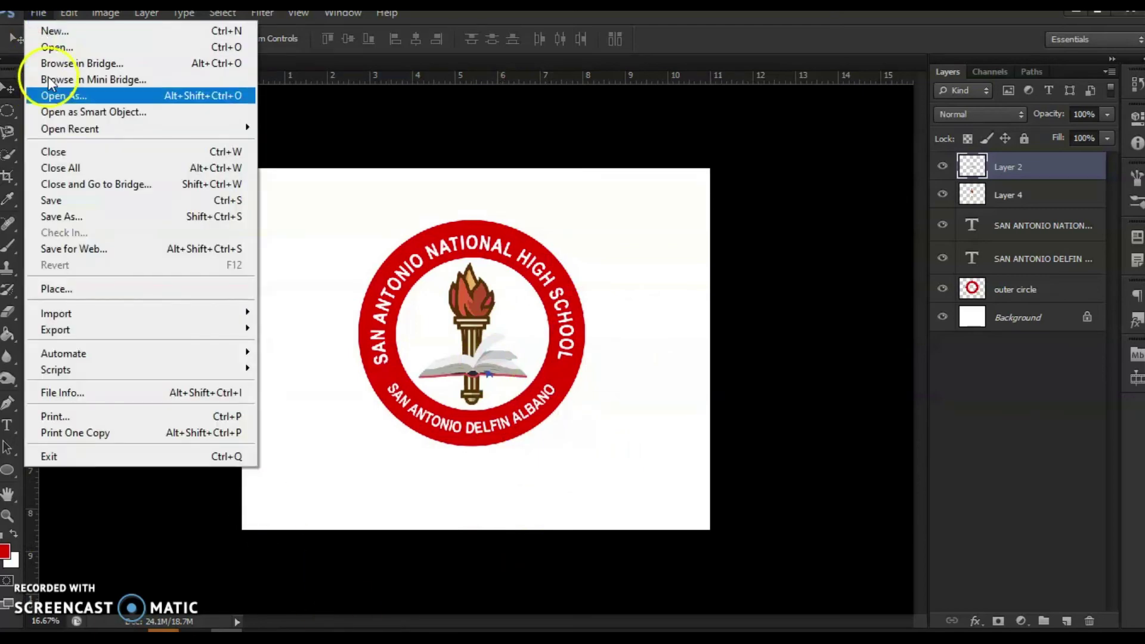
left_click(57, 198)
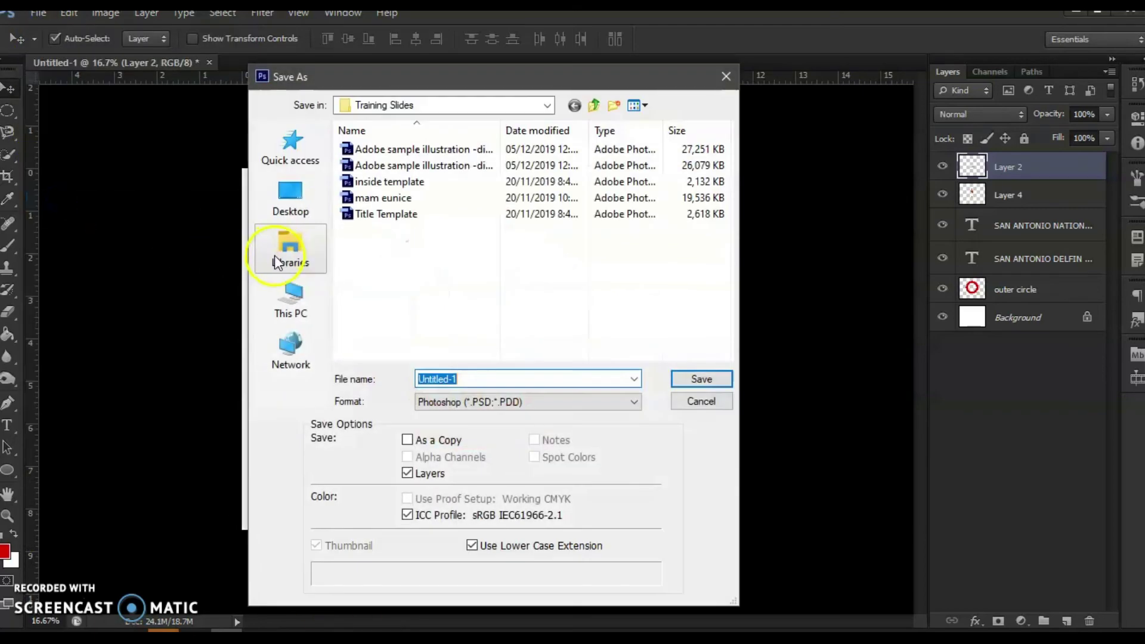
left_click_drag(503, 380, 454, 378)
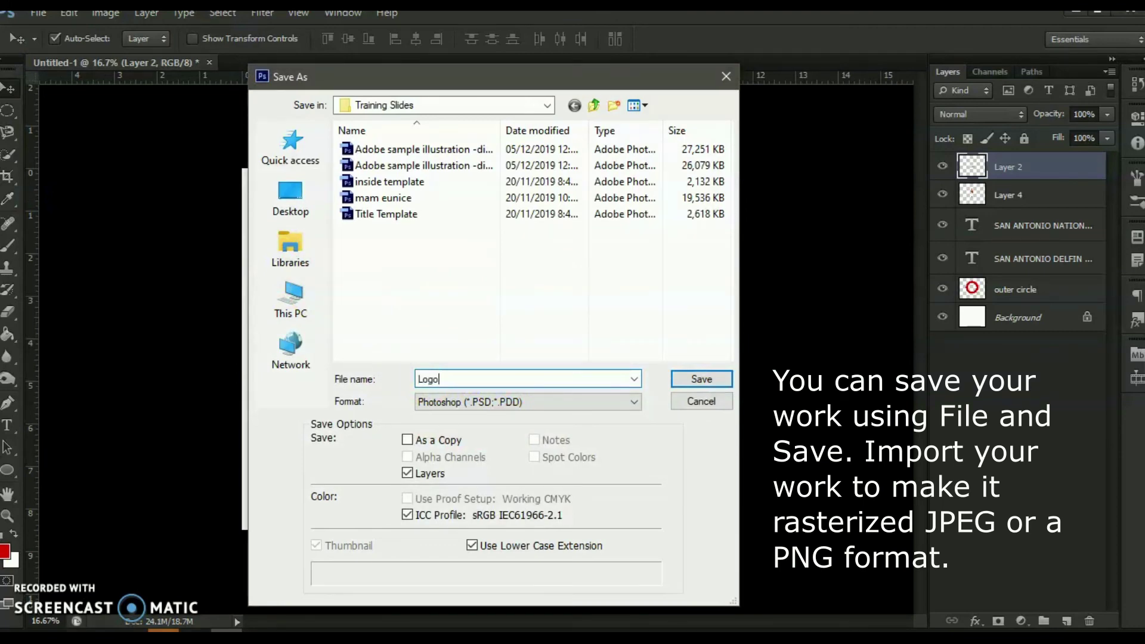
left_click(702, 381)
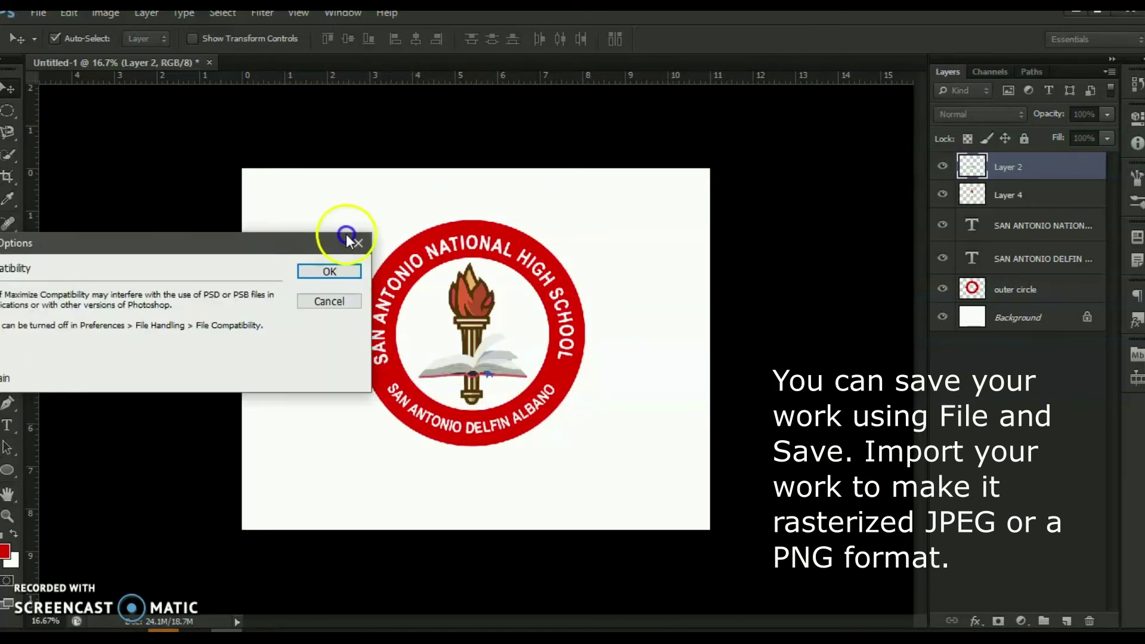
left_click(708, 232)
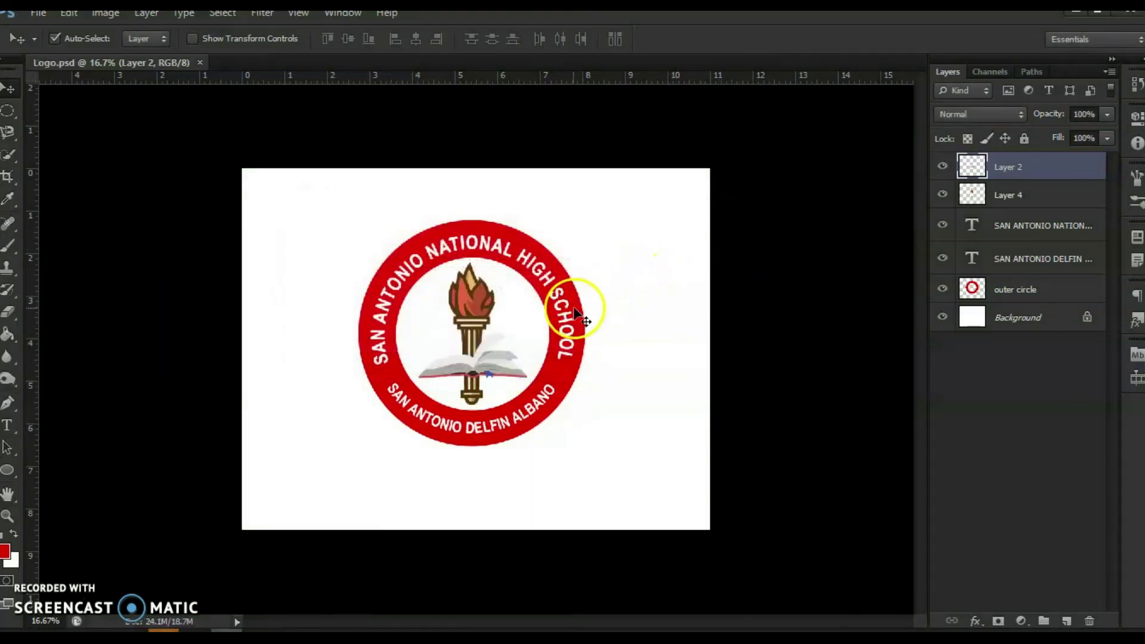
- Save a copy of the logo as Logo.jpg in JPEG format with maximum quality 12 and the Baseline ("Standard") option
left_click(44, 17)
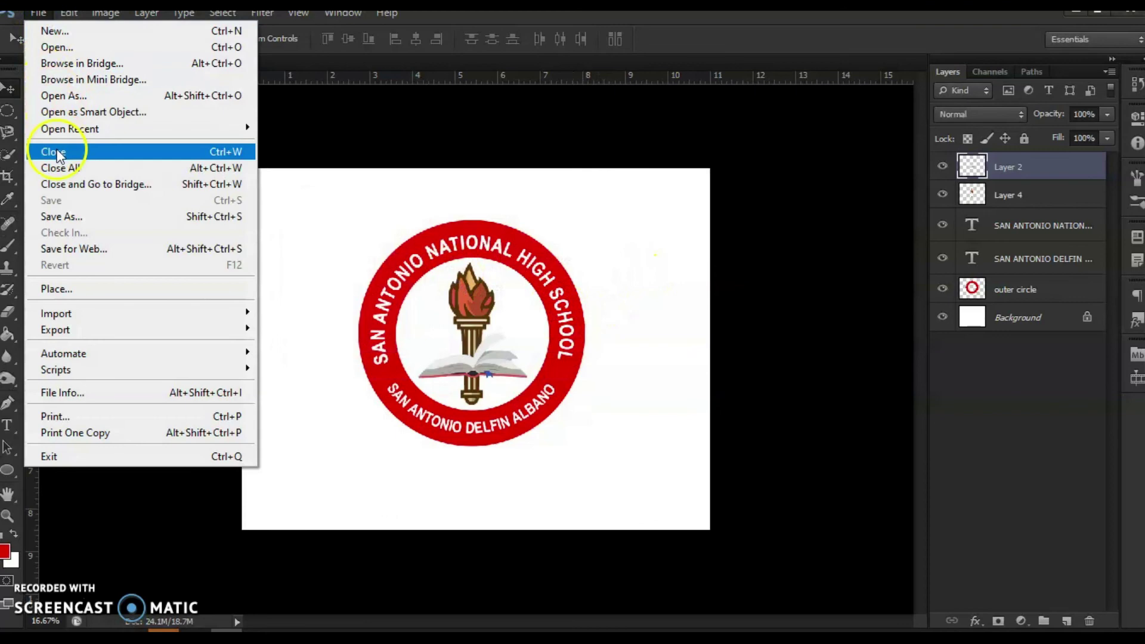
left_click(60, 217)
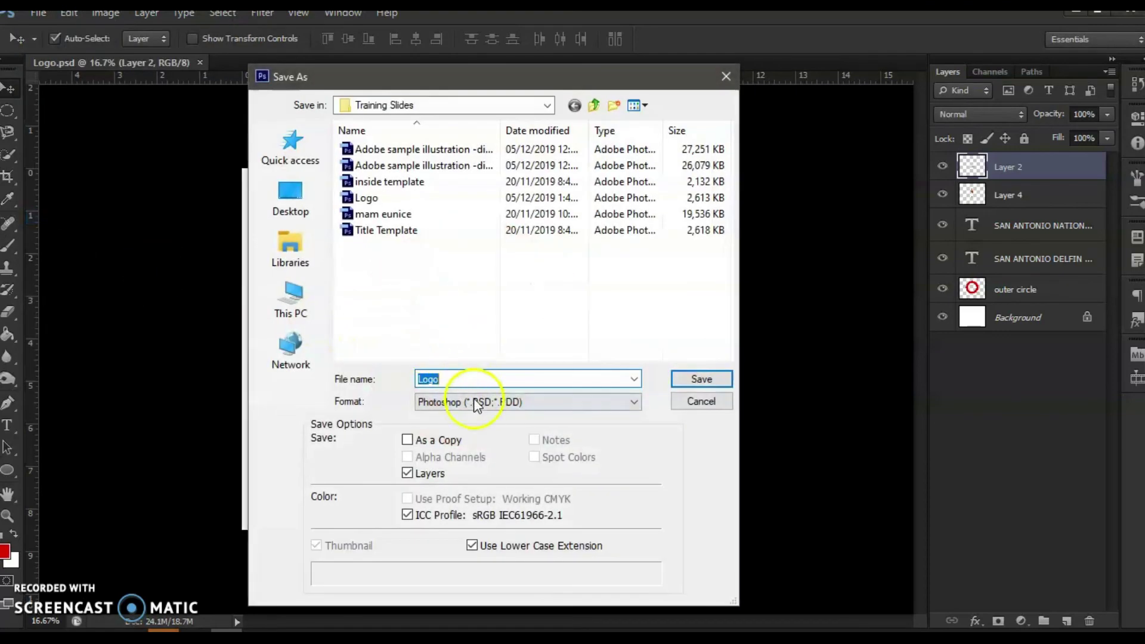
left_click(474, 403)
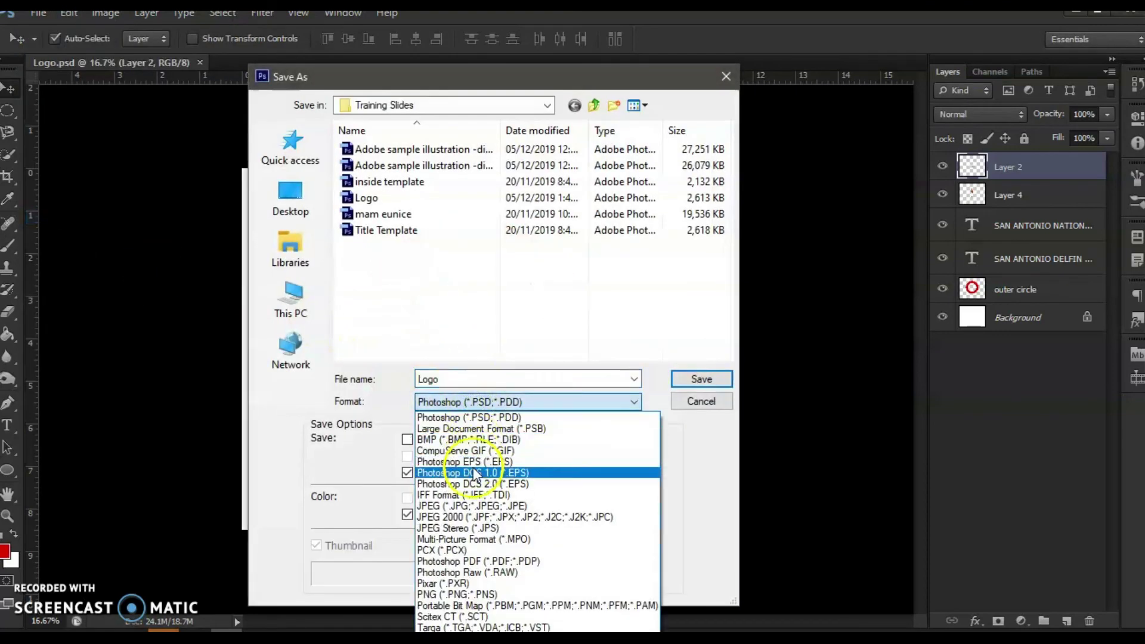
left_click(469, 507)
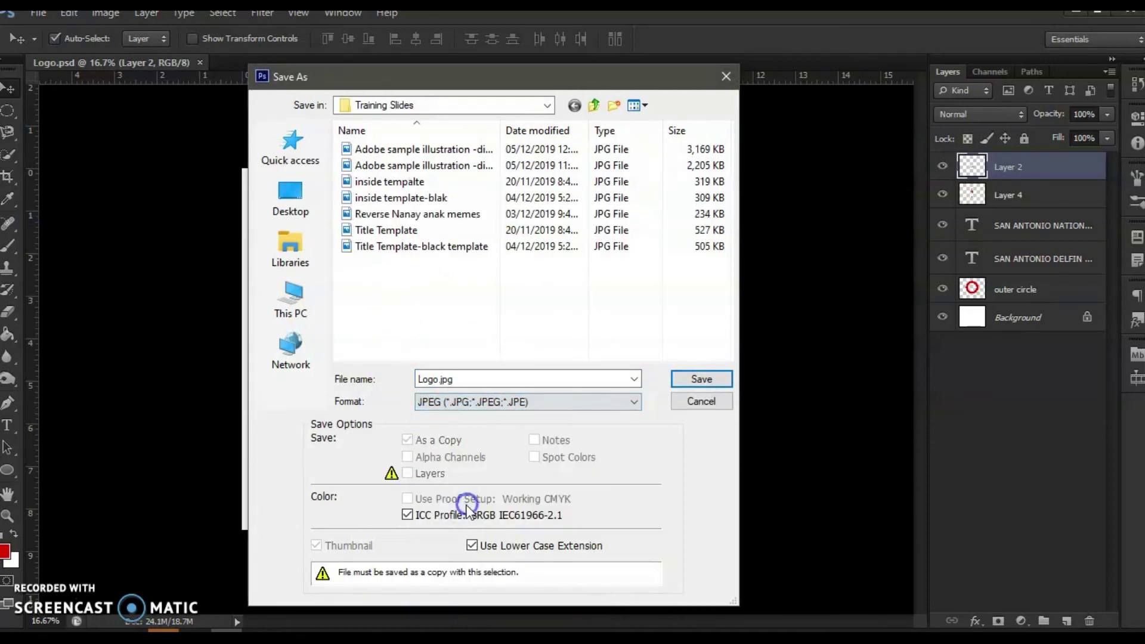
left_click(702, 379)
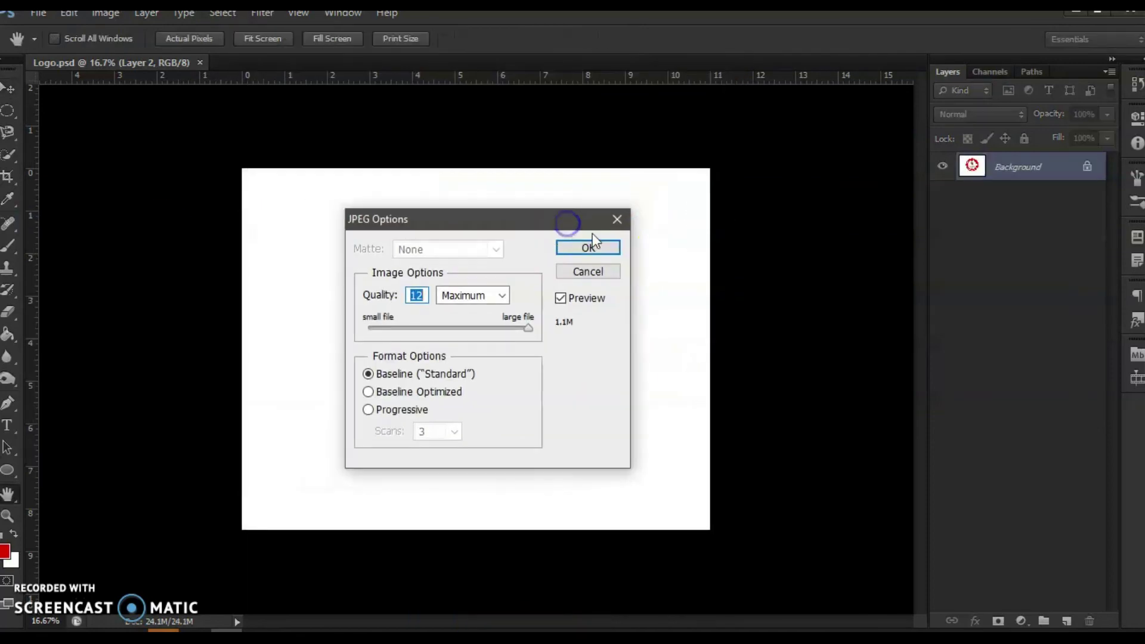
left_click(590, 246)
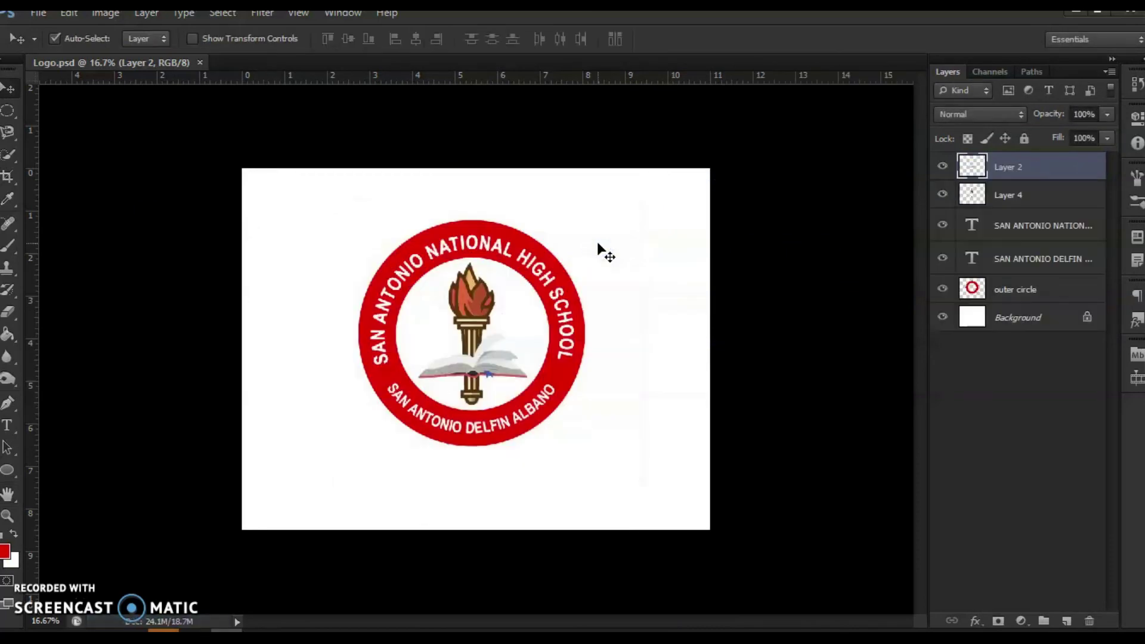
- Hide the white Background layer and save a transparent copy as Logo.png with Smallest / Slow compression and no interlacing
left_click(942, 316)
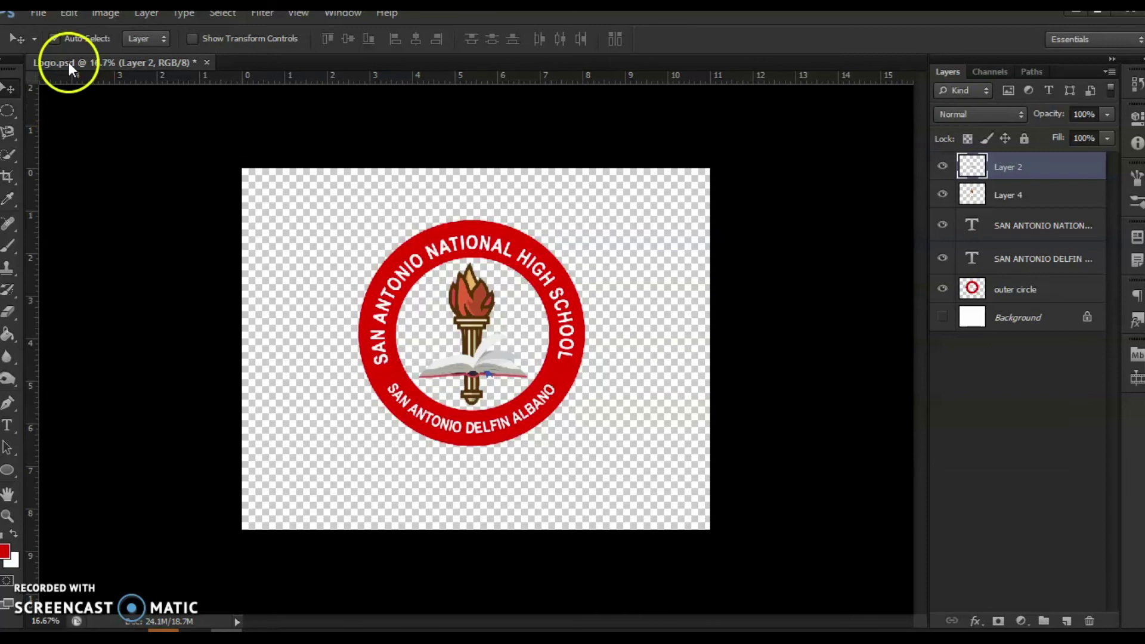
left_click(38, 19)
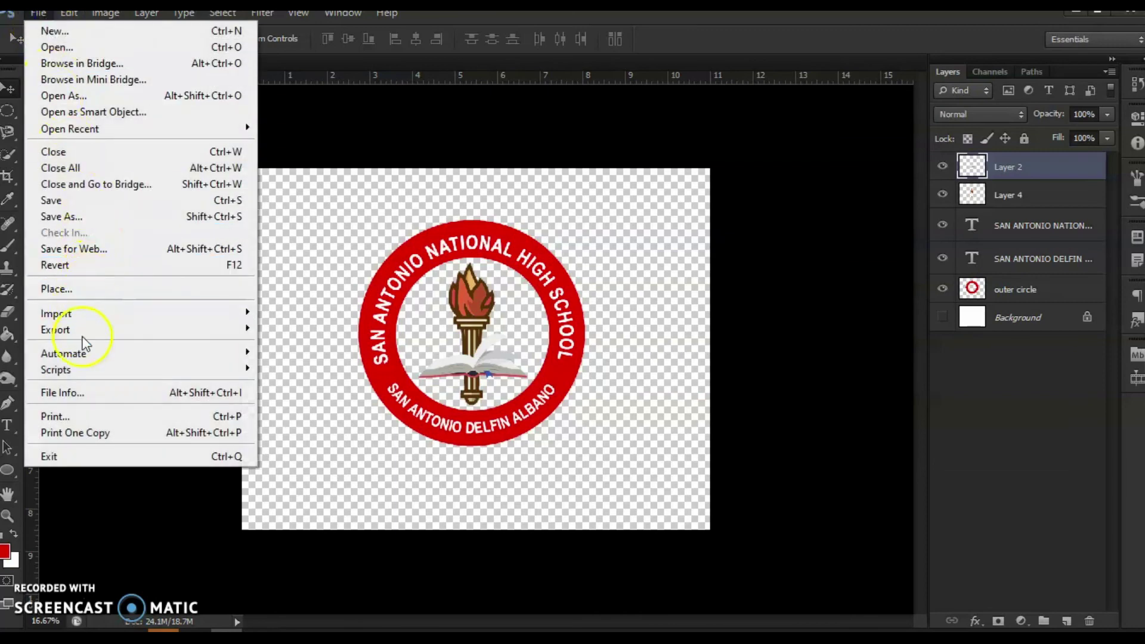
left_click(61, 216)
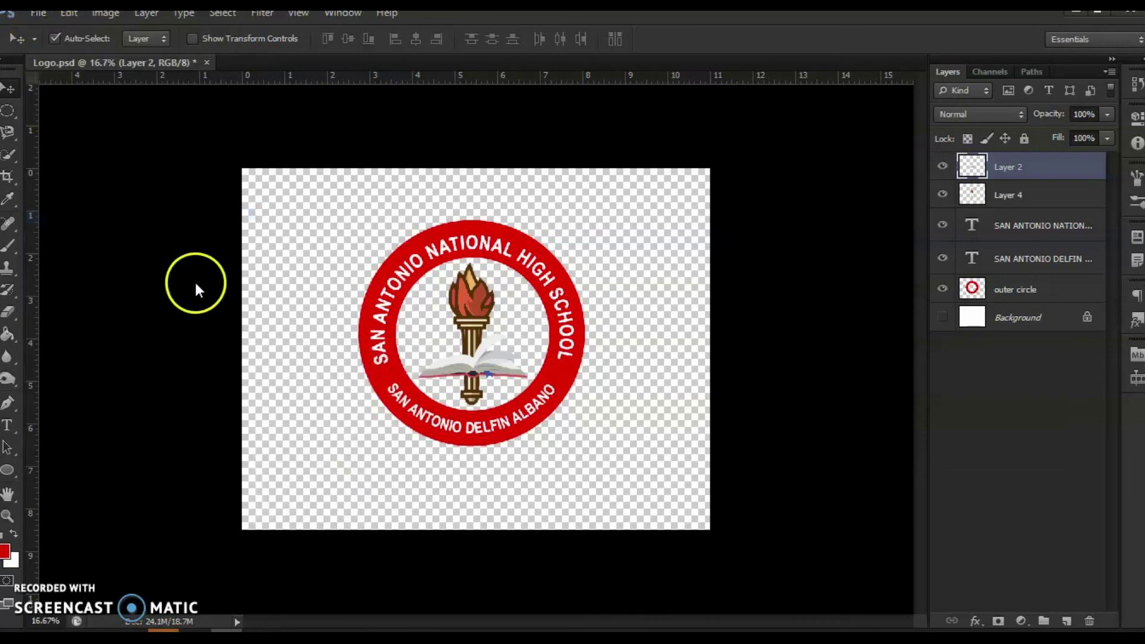
left_click(432, 402)
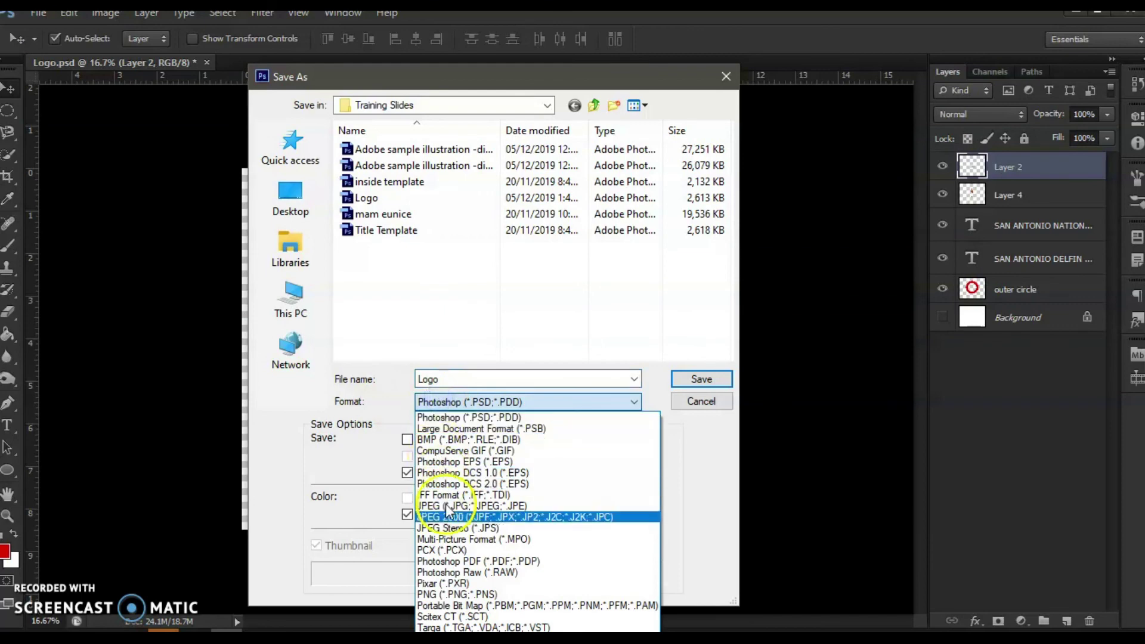
left_click(462, 596)
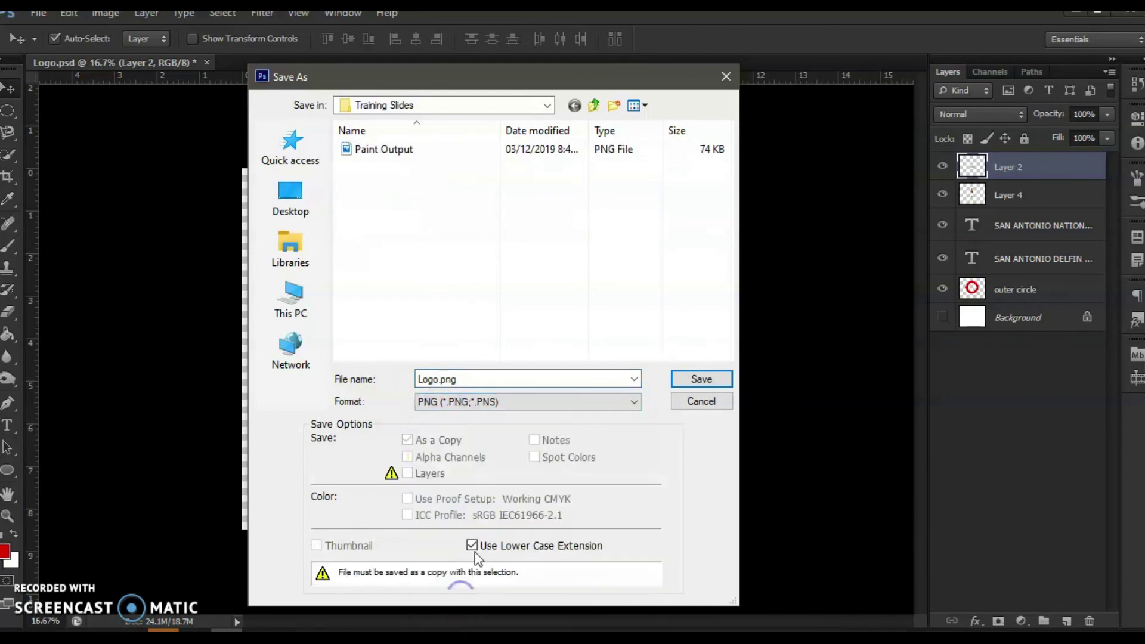
left_click(695, 382)
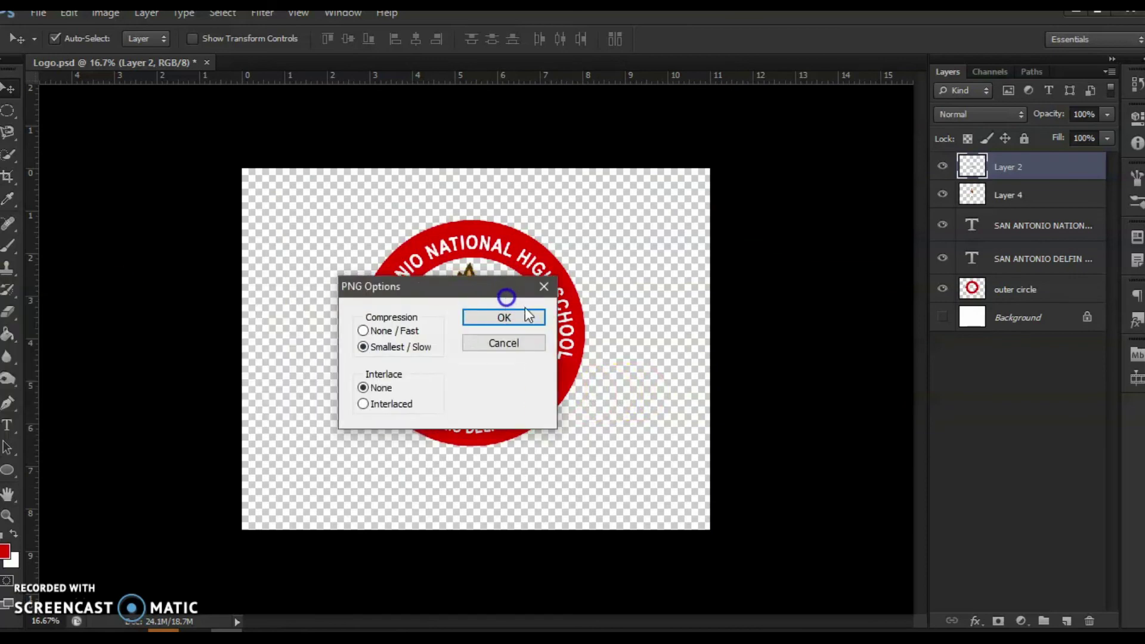
left_click(524, 320)
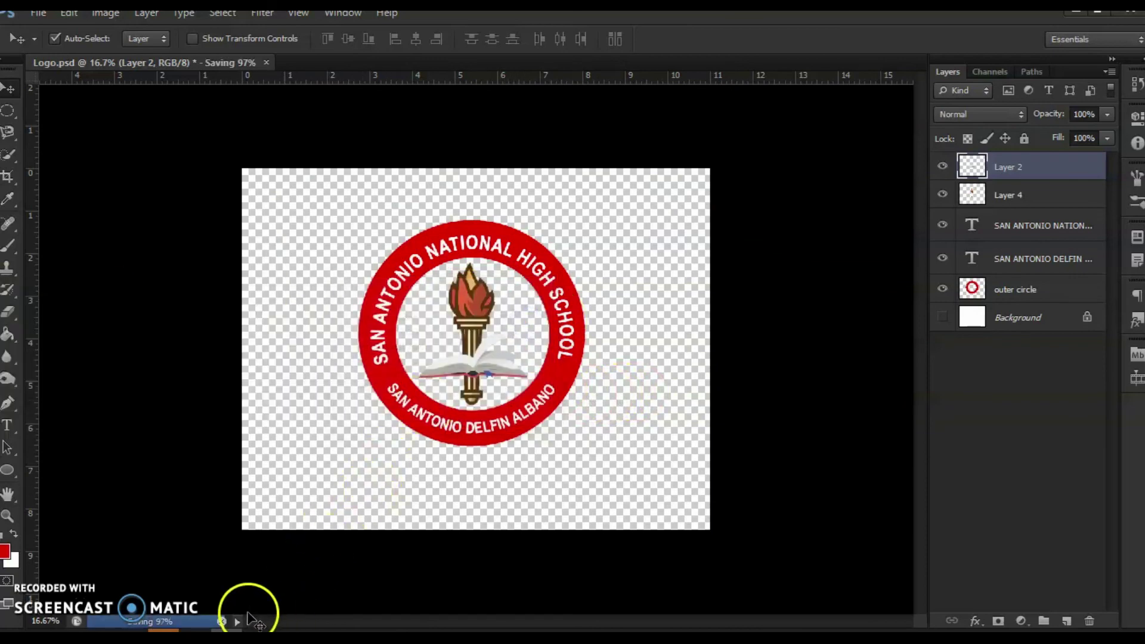
- Switch to File Explorer's Setups window and open the Data (D:) drive
left_click(164, 633)
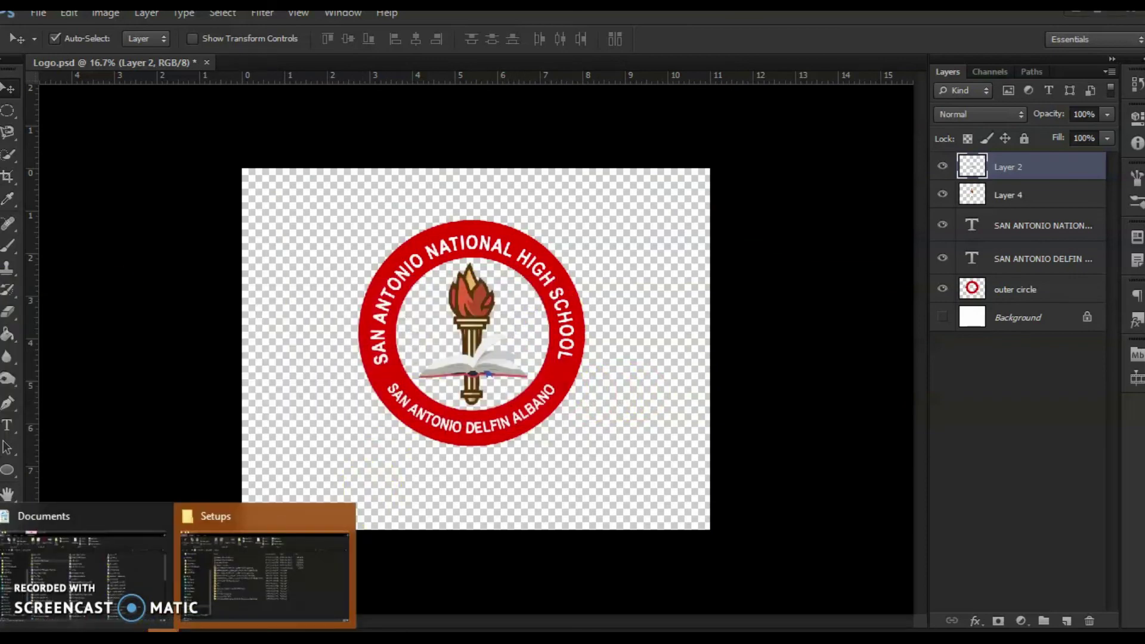
left_click(210, 567)
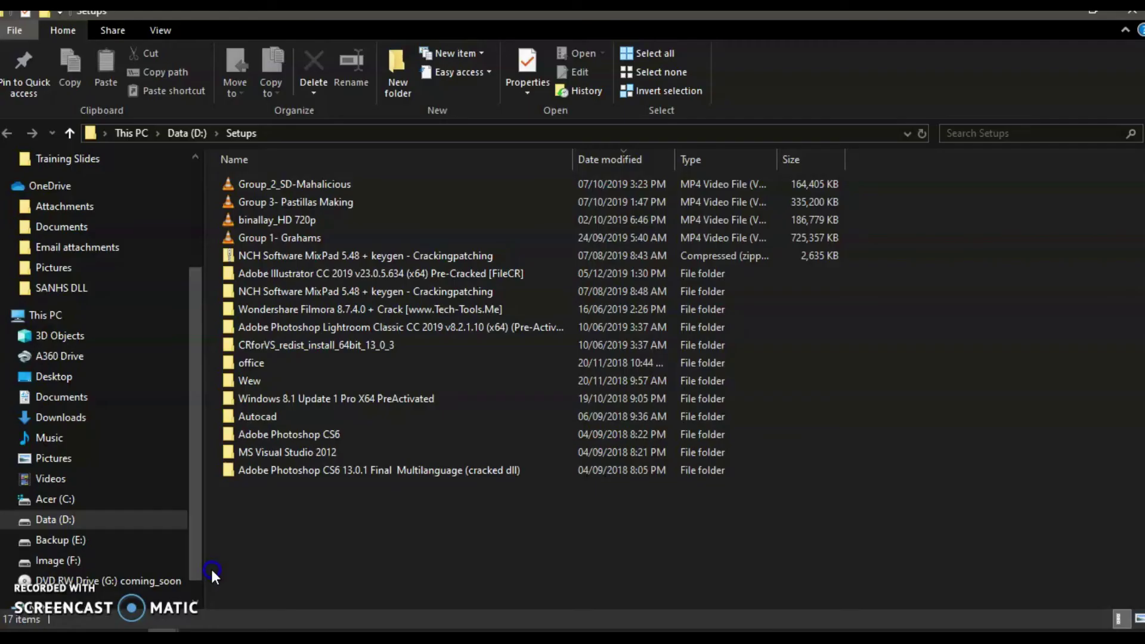
left_click(73, 518)
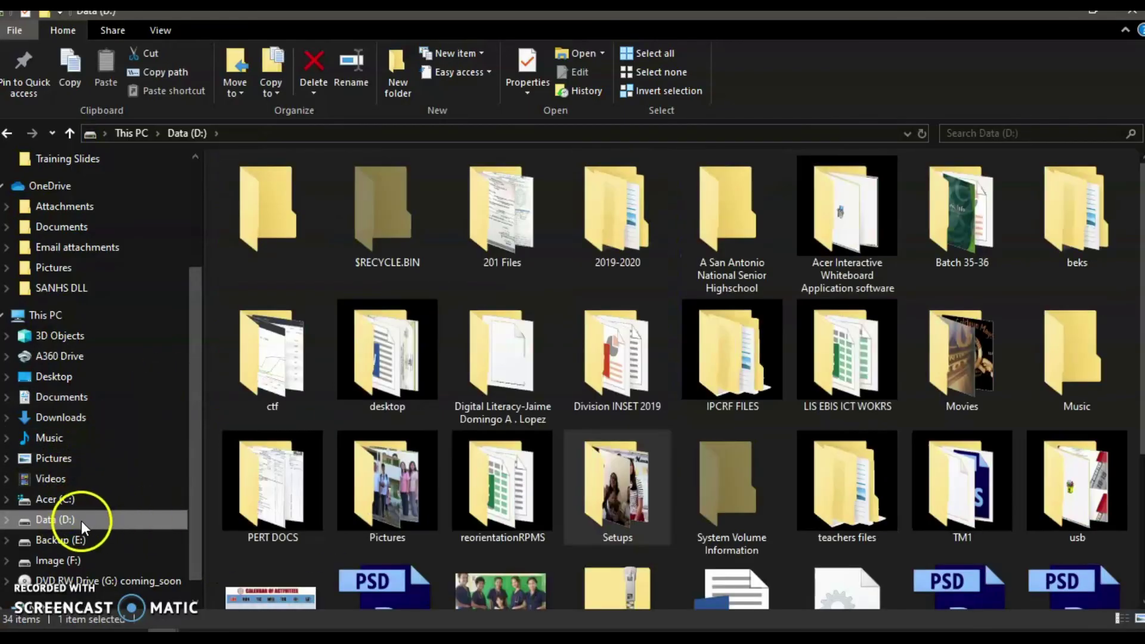
left_click(747, 227)
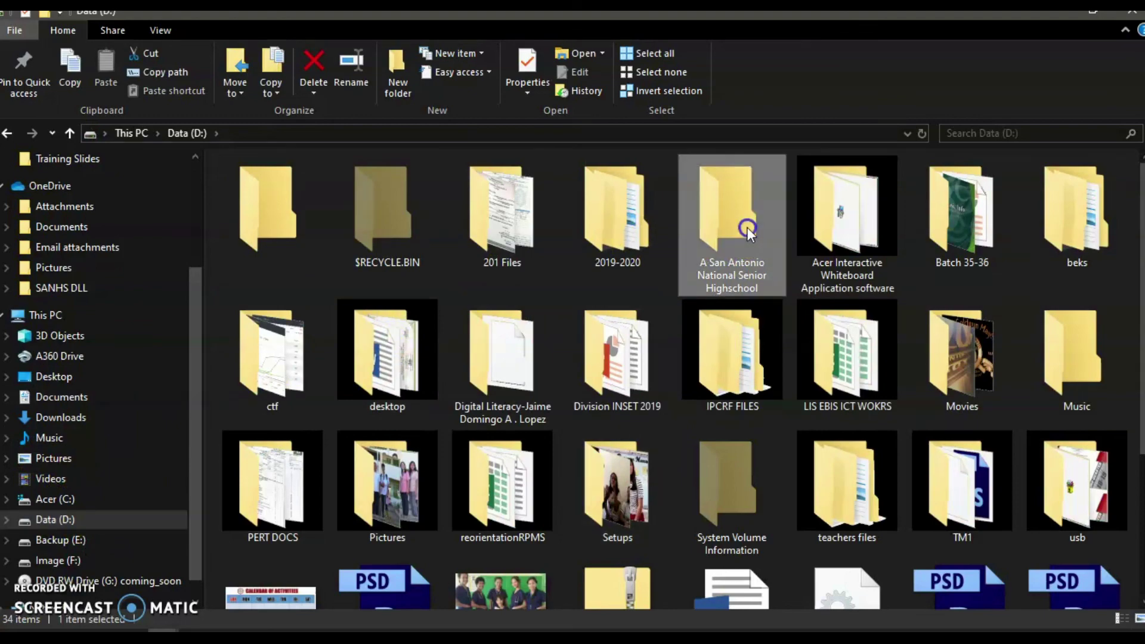
double_click(747, 227)
left_click(452, 302)
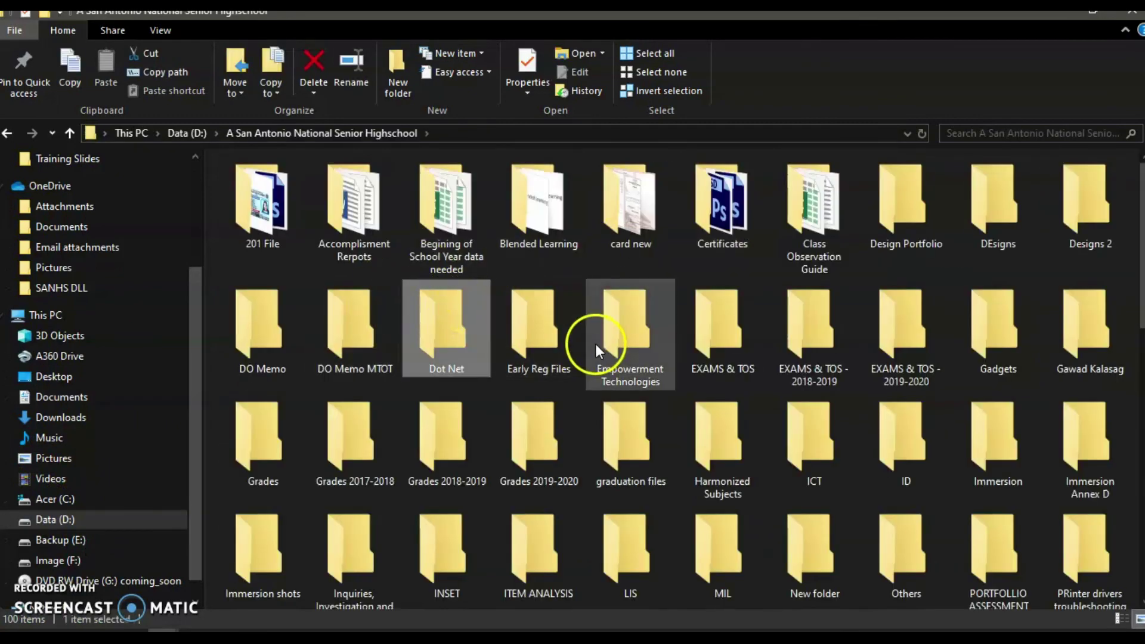
double_click(598, 349)
key("alt+Left")
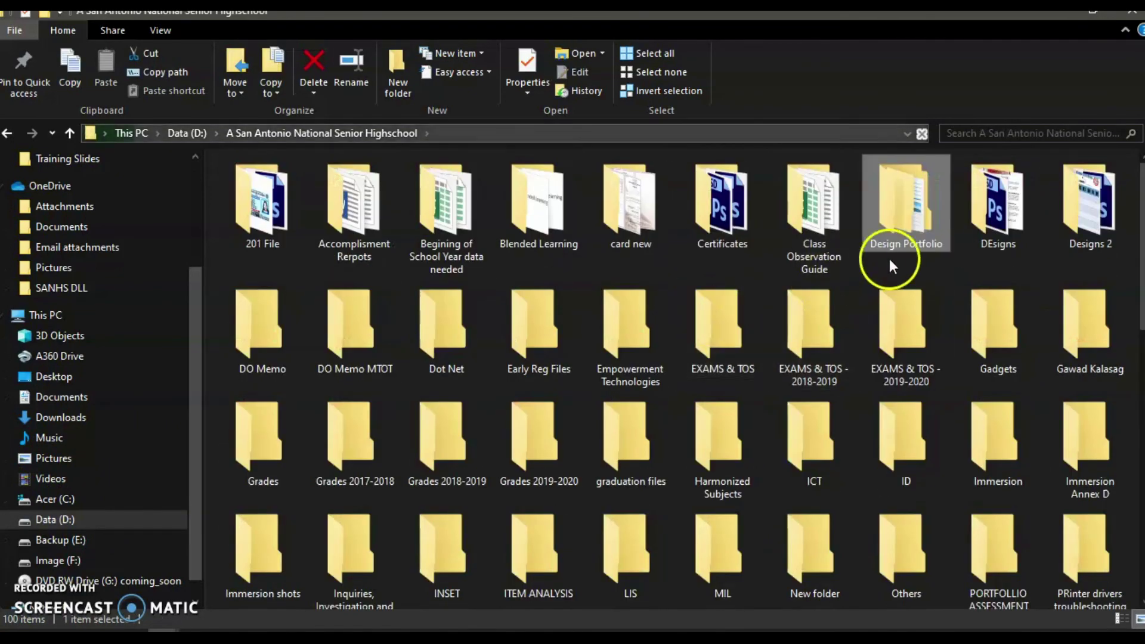
left_click(180, 129)
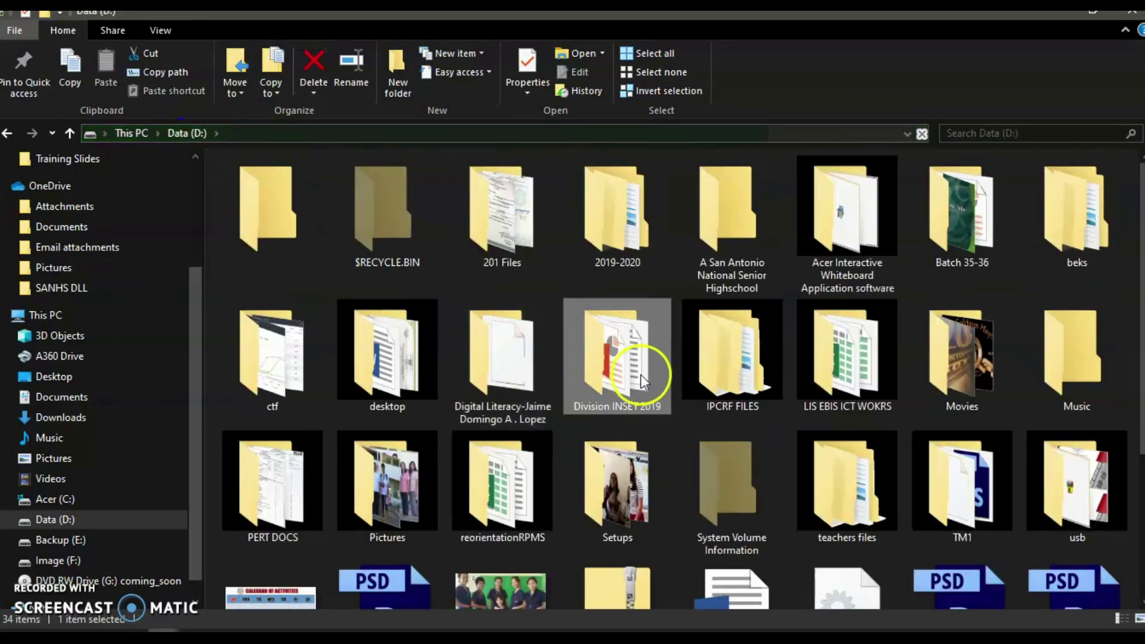
- Find the desktop folder on the Data (D:) drive and open its Training Slides subfolder
scroll(641, 374, "down", 2)
left_click(640, 382)
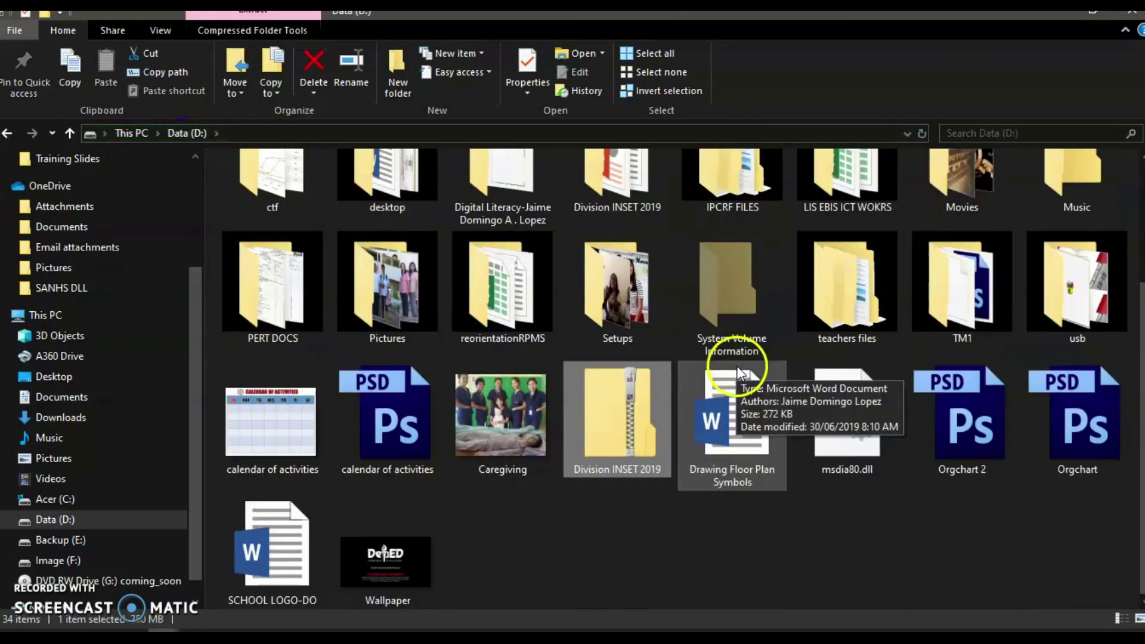
left_click(693, 377)
key("d")
key("d")
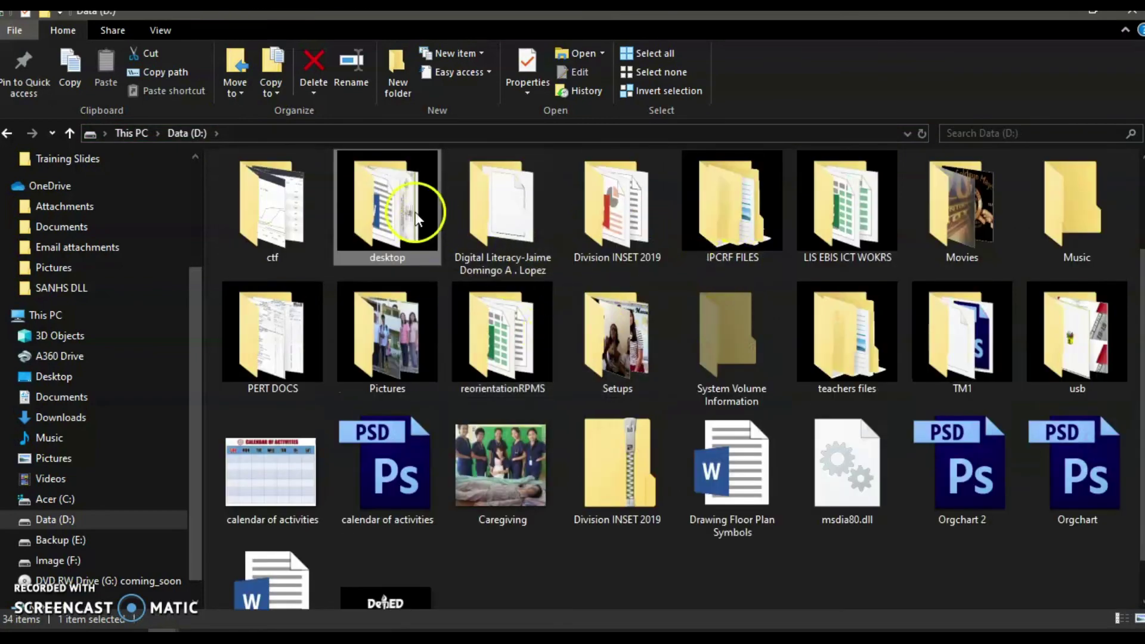
double_click(417, 215)
double_click(302, 456)
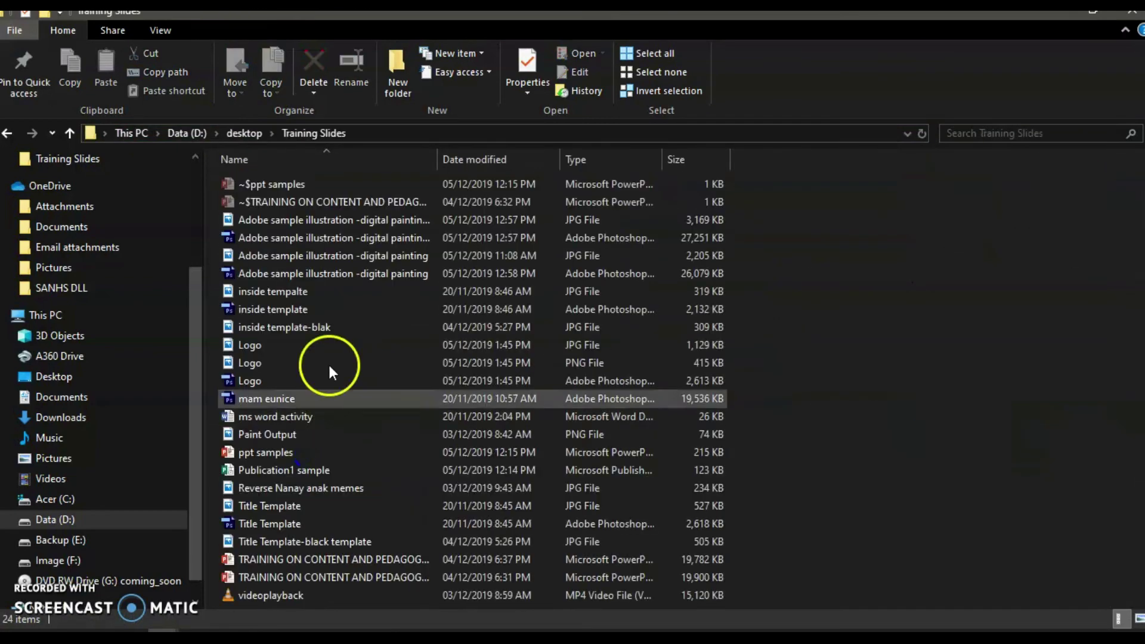
- Show the Training Slides files as large icons to preview the exported Logo files
scroll(462, 362, "up", 3)
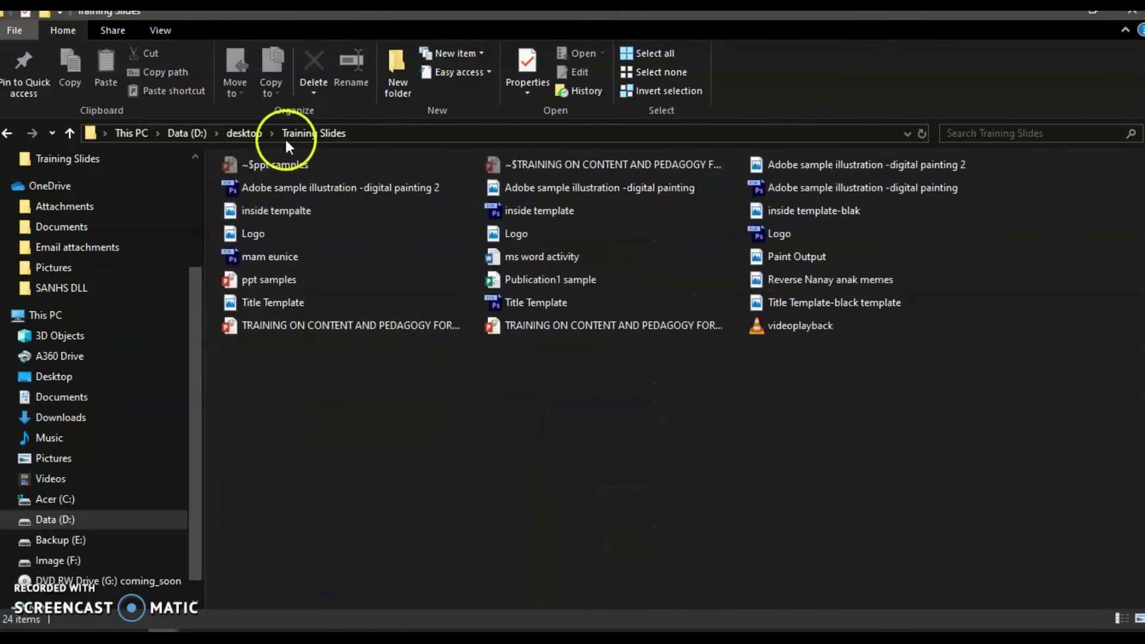
left_click(146, 30)
left_click(264, 54)
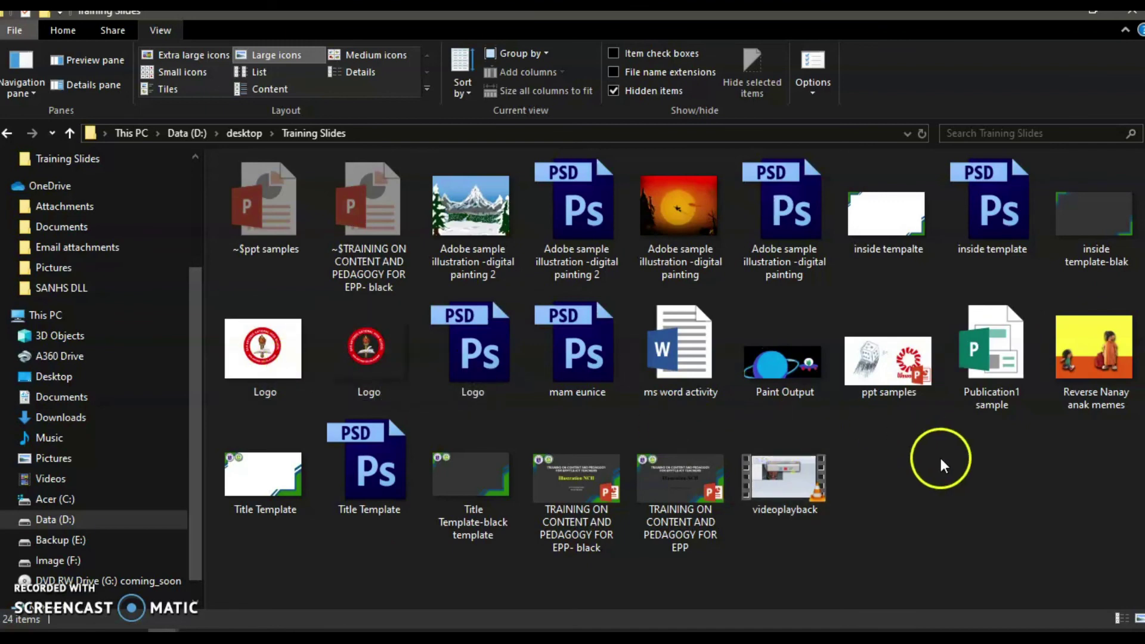
left_click(275, 583)
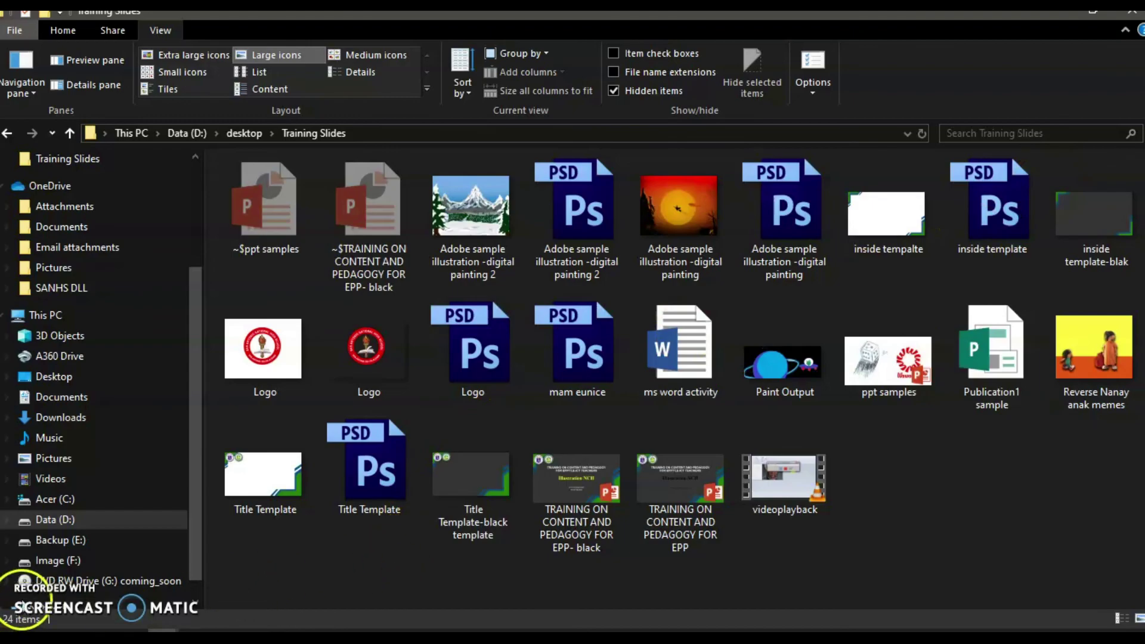